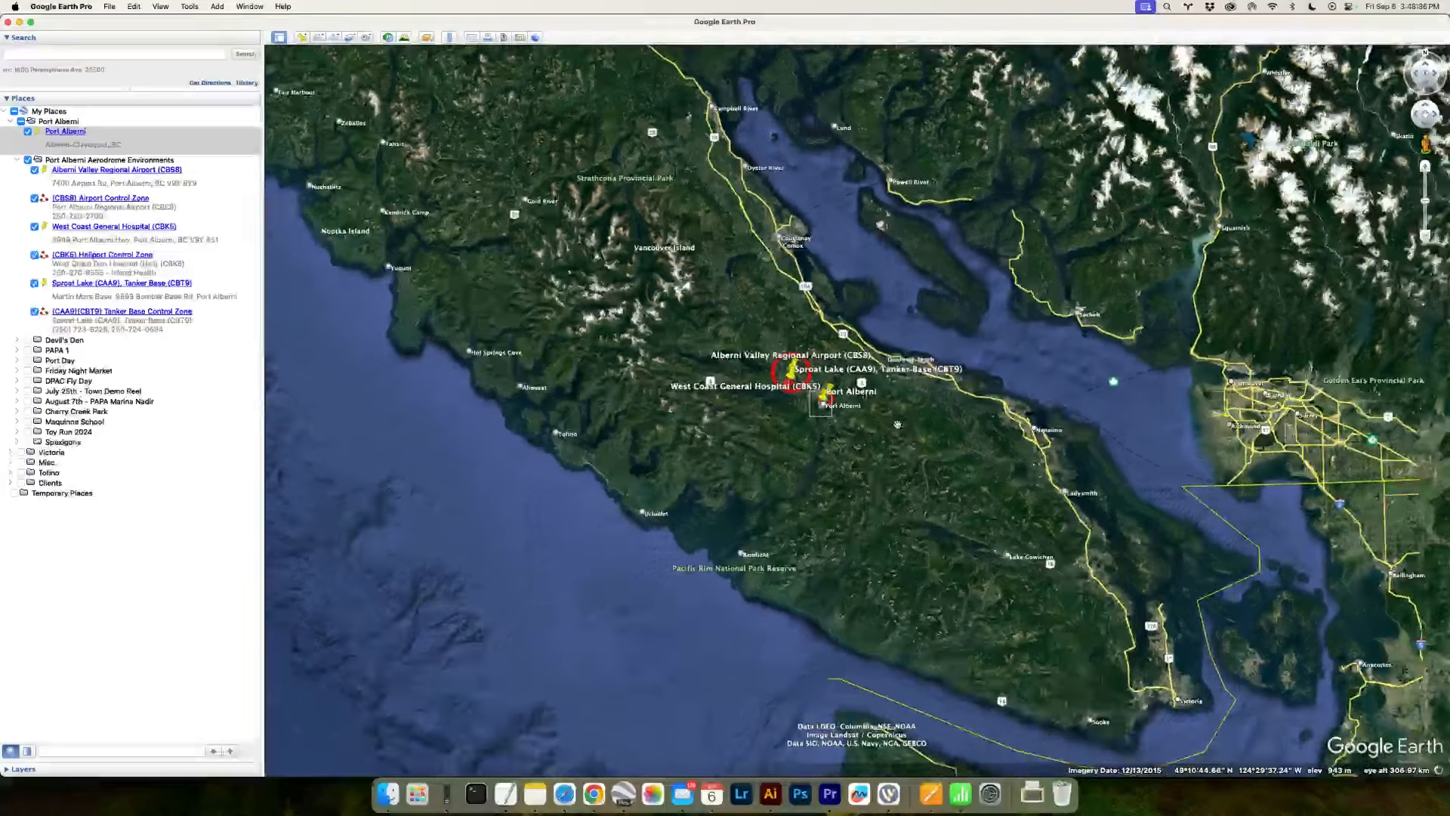
- Examine Port Alberni's location on Vancouver Island and the airport, heliport and tanker base control zones around it
scroll(899, 423, "down", 6)
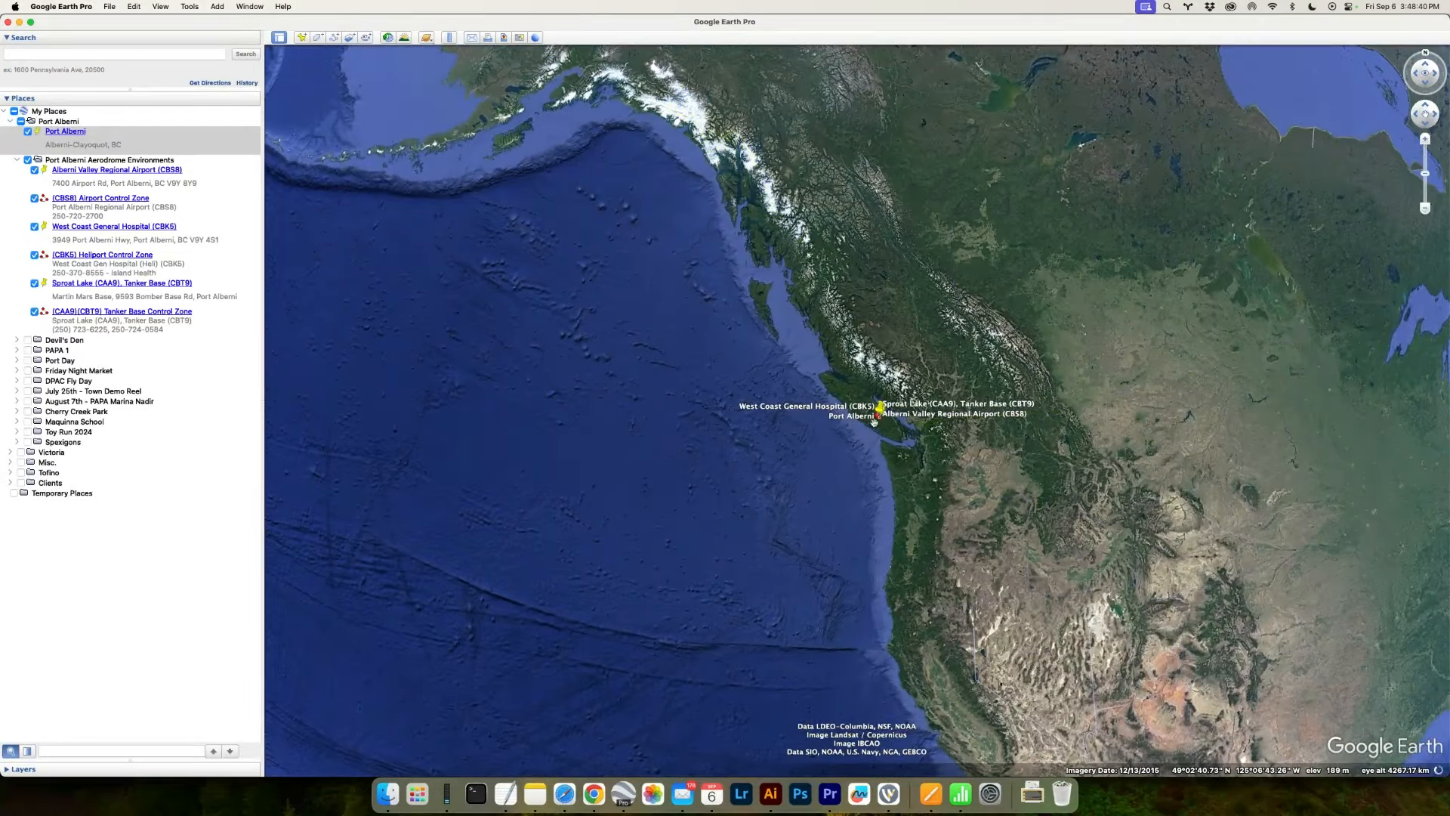
scroll(874, 421, "up", 5)
scroll(874, 421, "up", 5)
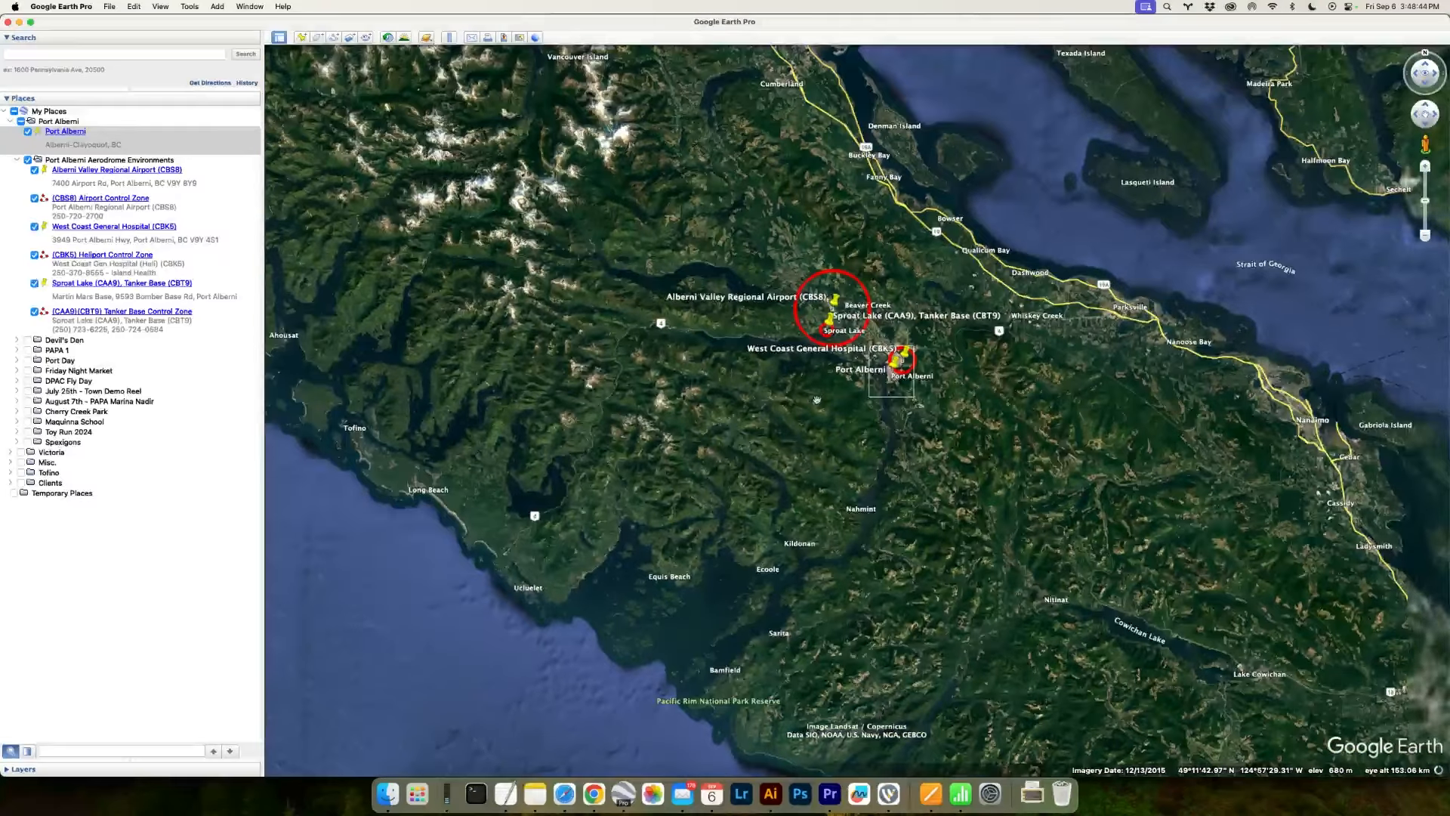
scroll(864, 356, "up", 3)
scroll(864, 355, "up", 2)
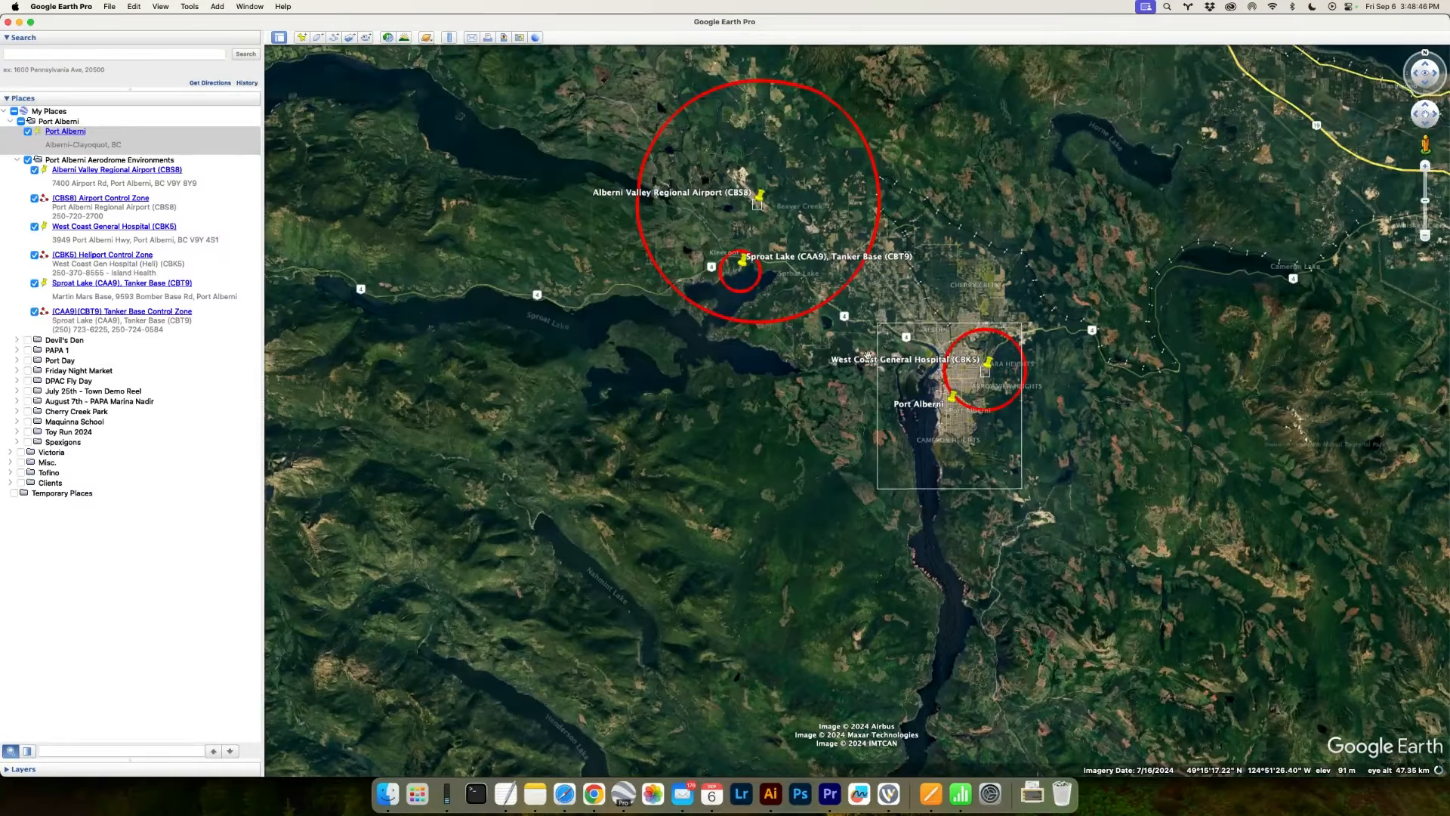
left_click_drag(892, 317, 807, 373)
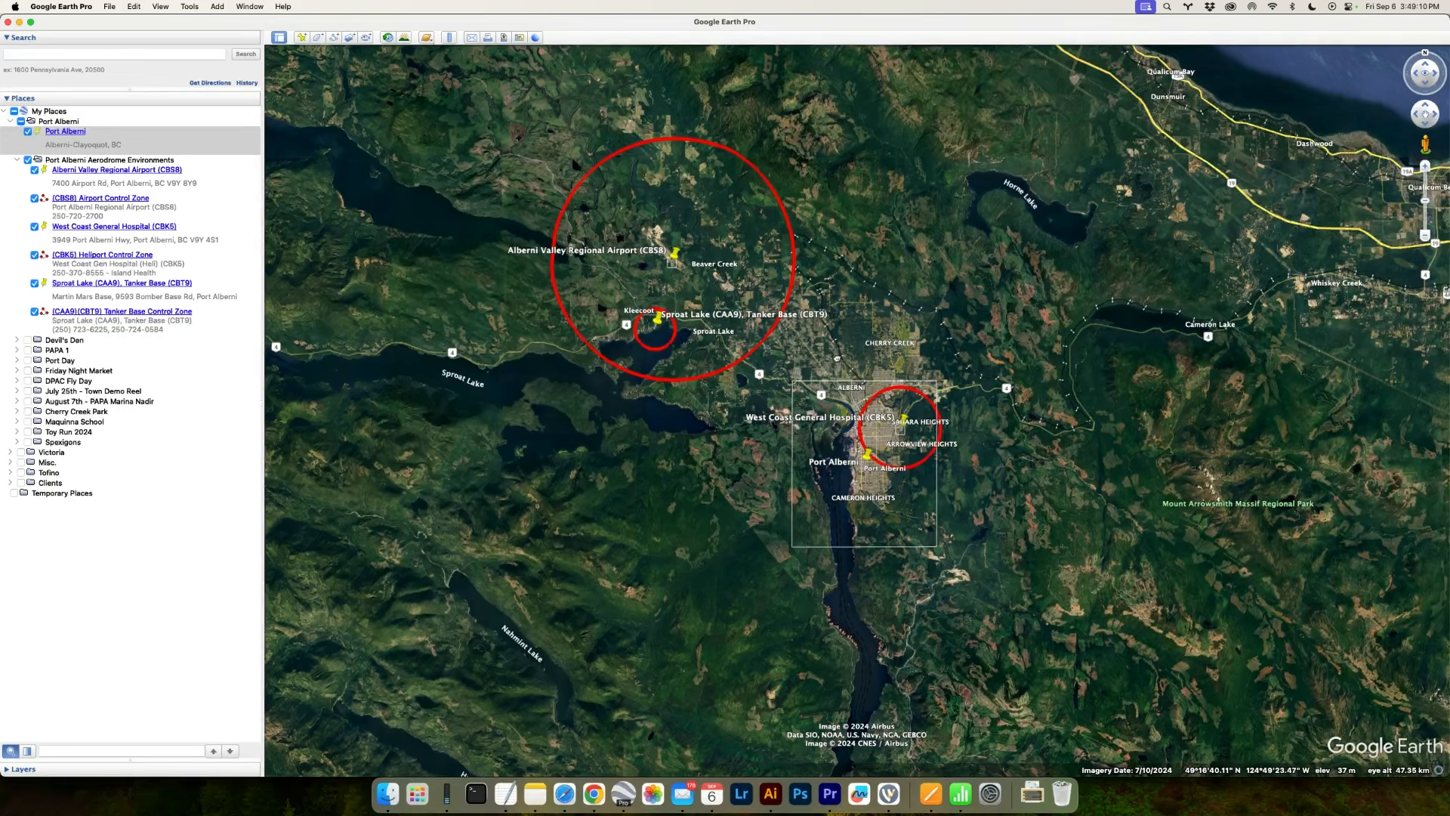
scroll(838, 360, "down", 3)
scroll(838, 359, "up", 5)
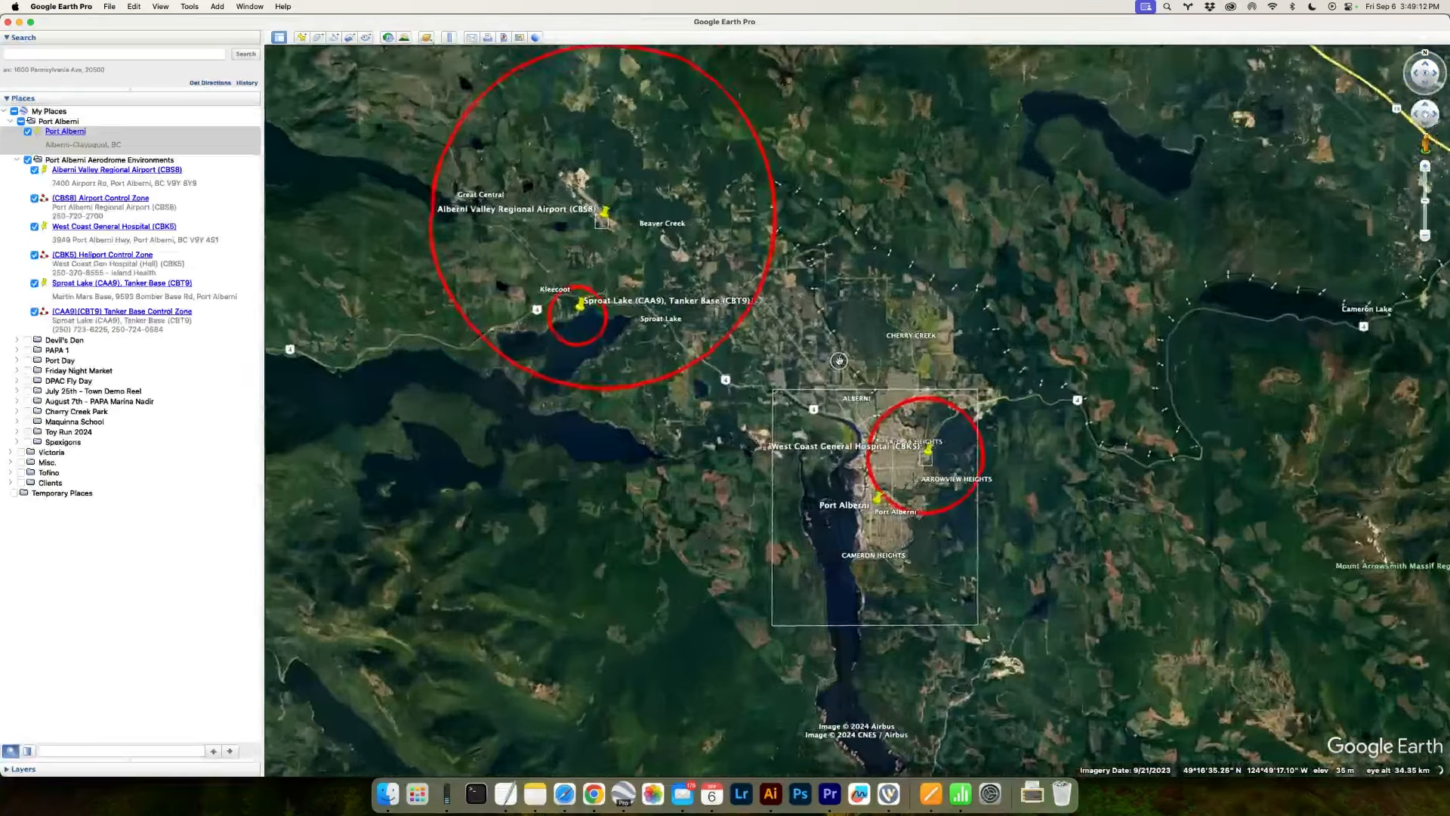
scroll(838, 360, "up", 5)
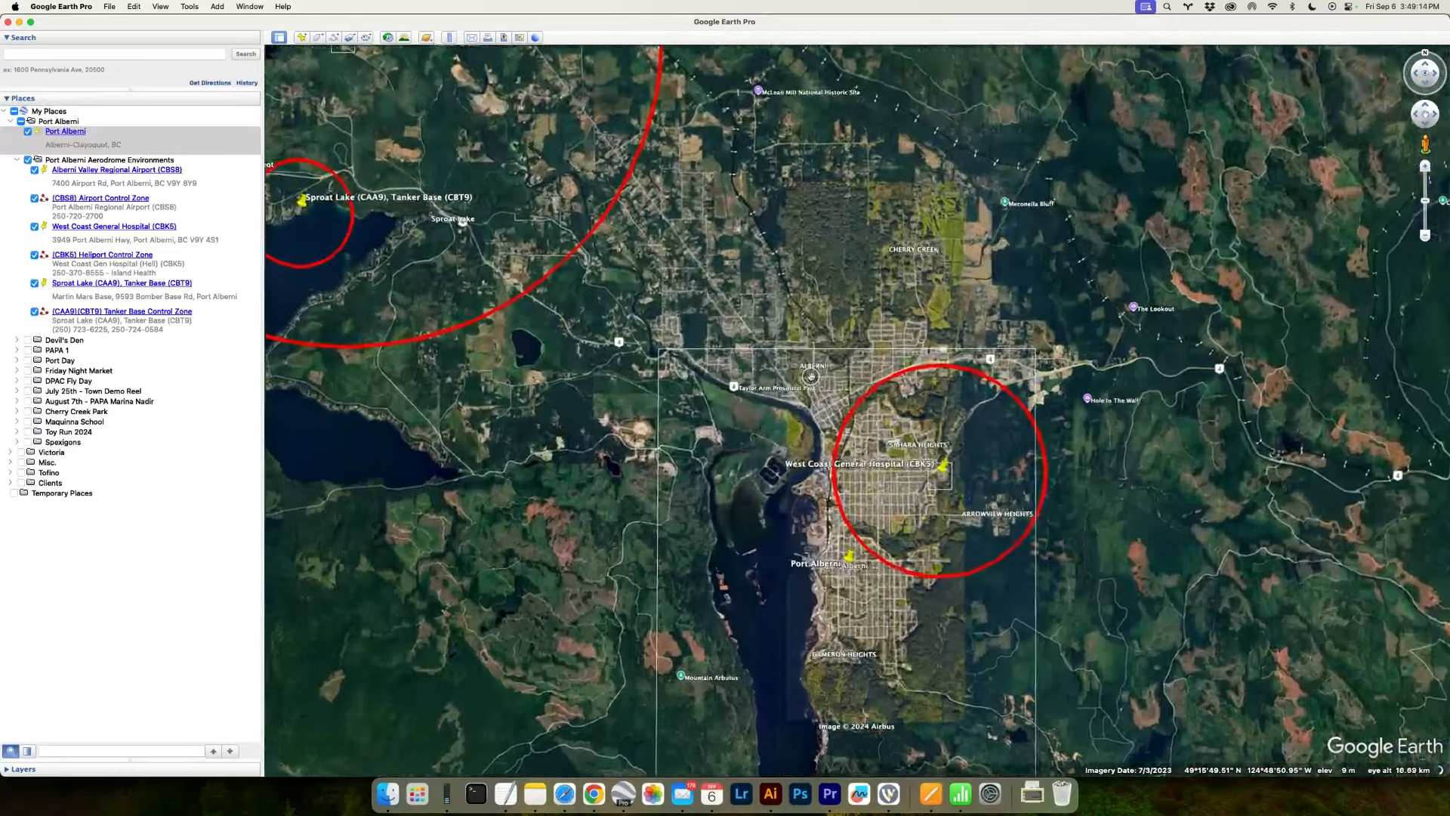
scroll(811, 375, "up", 5)
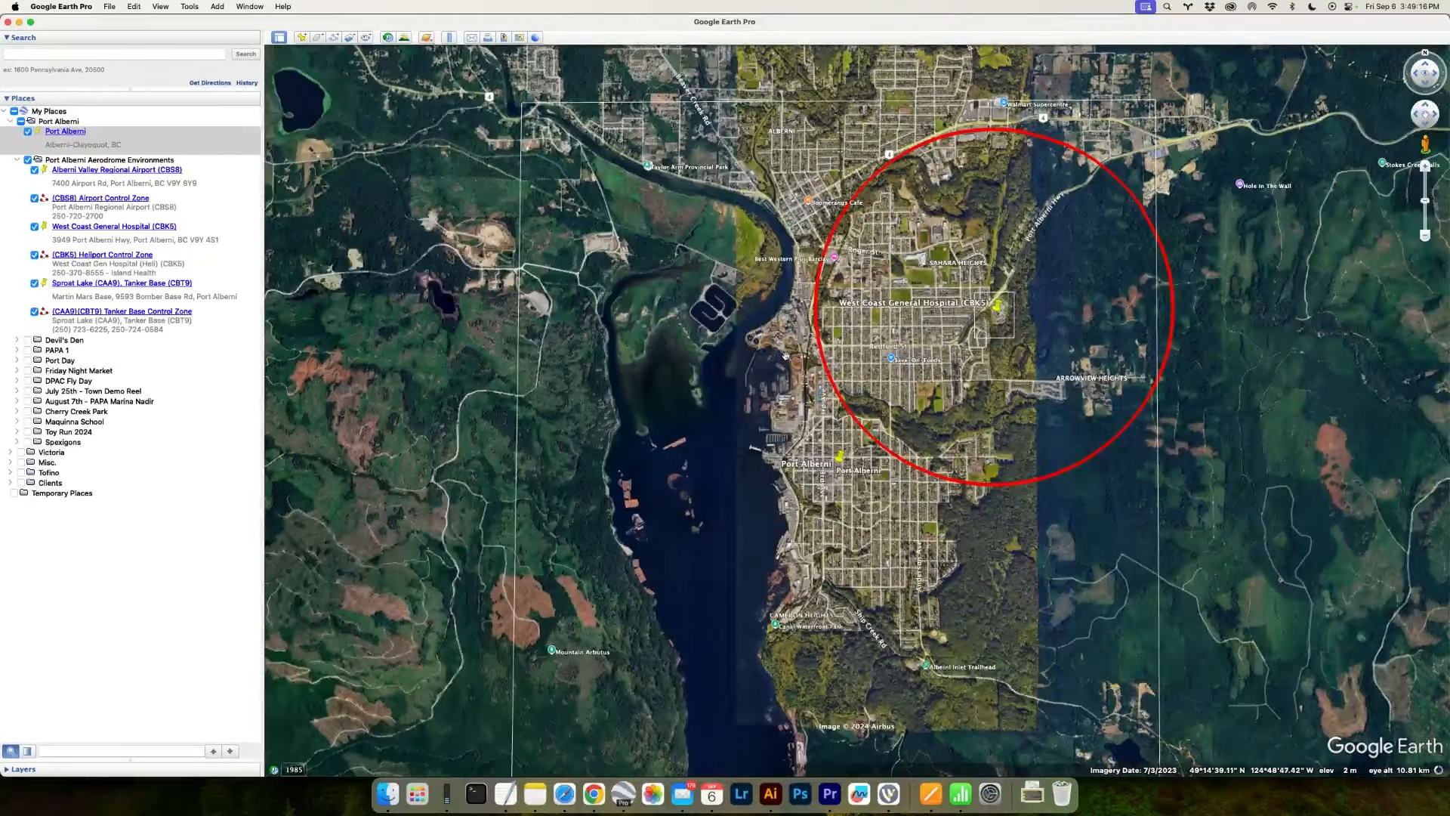
scroll(786, 355, "up", 5)
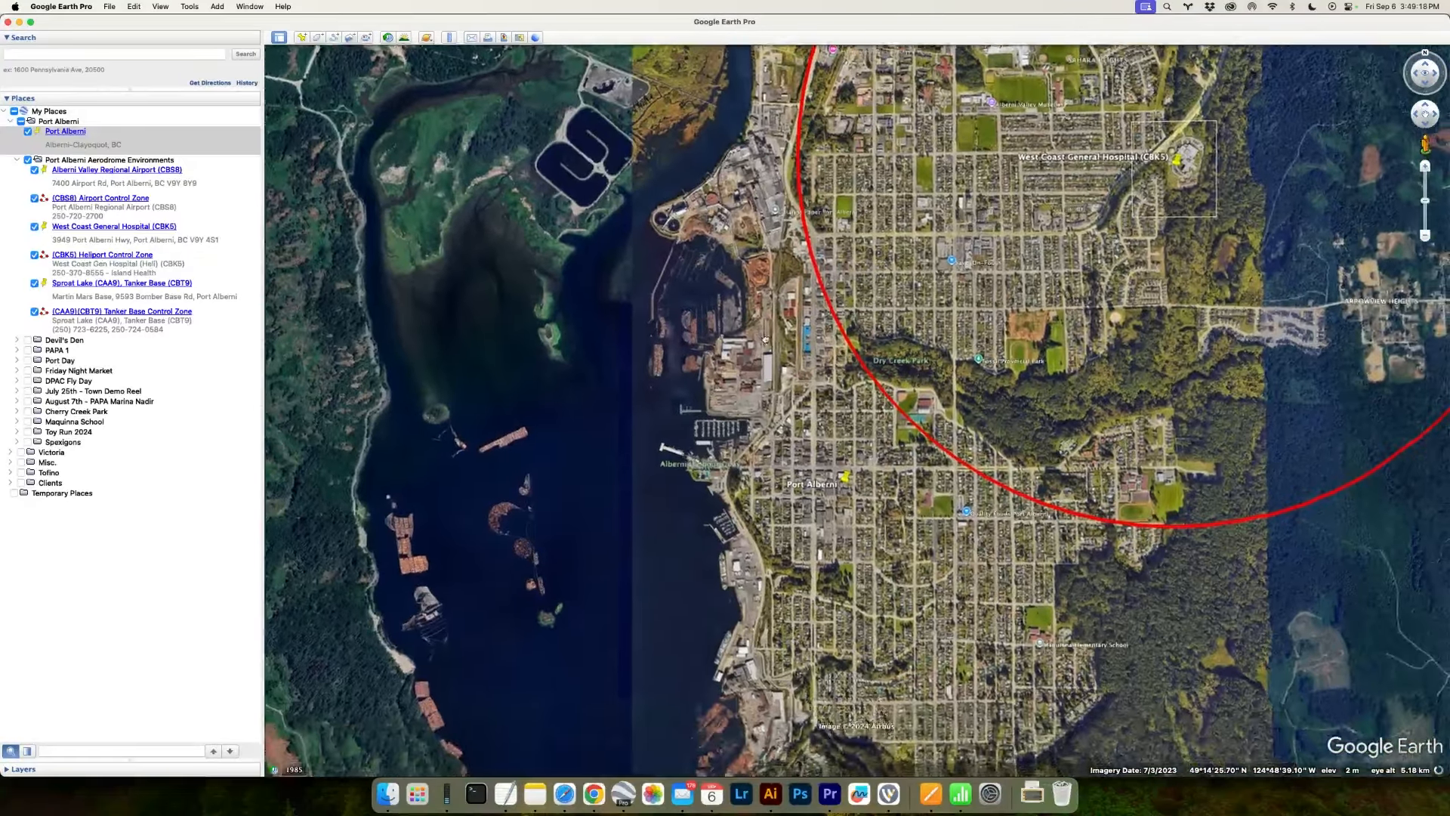
- Examine the Port Alberni waterfront and its position relative to the hospital heliport, Sproat Lake and regional airport control zones
left_click_drag(765, 338, 753, 330)
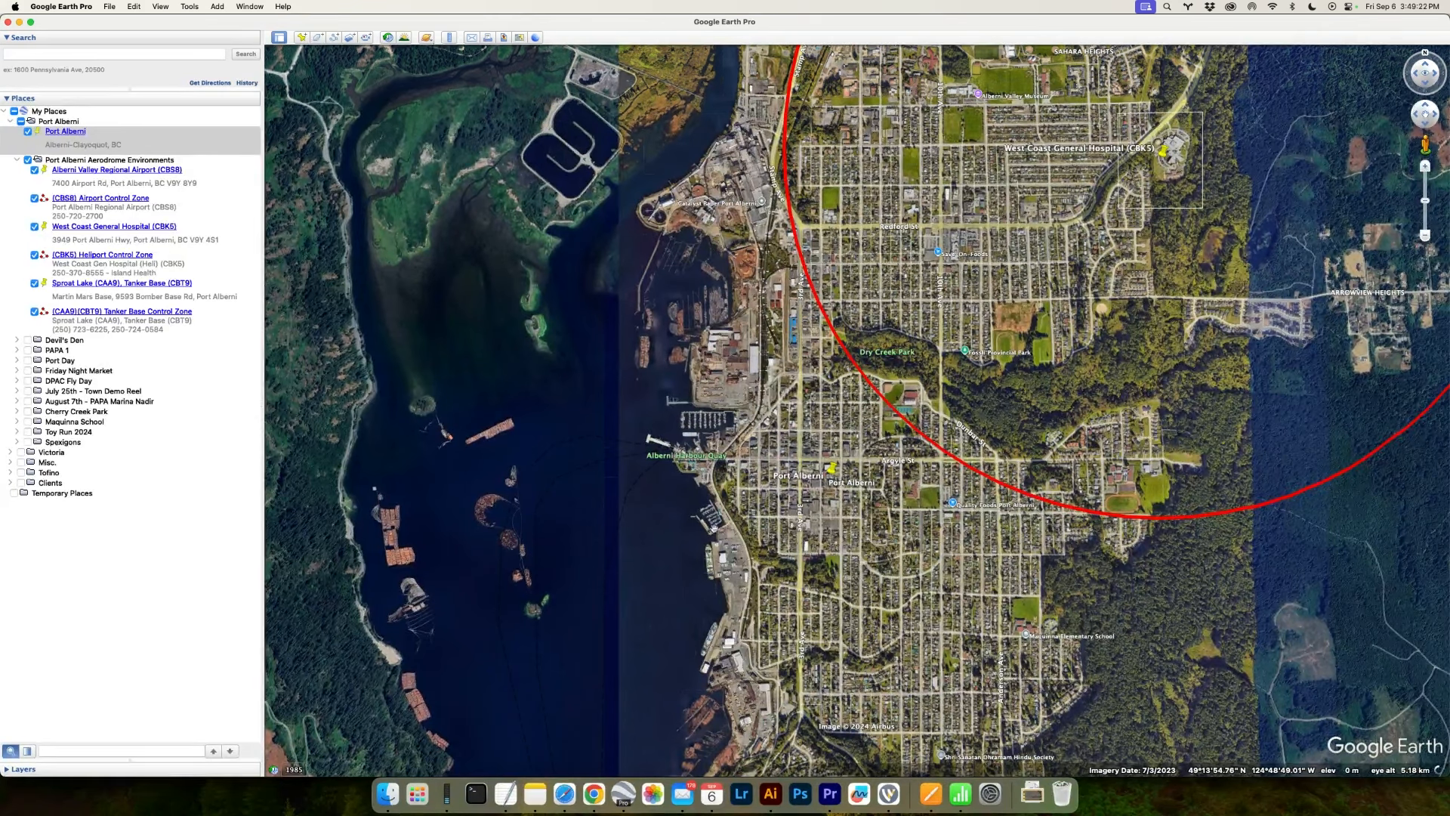
left_click_drag(748, 696, 740, 467)
scroll(706, 216, "up", 5)
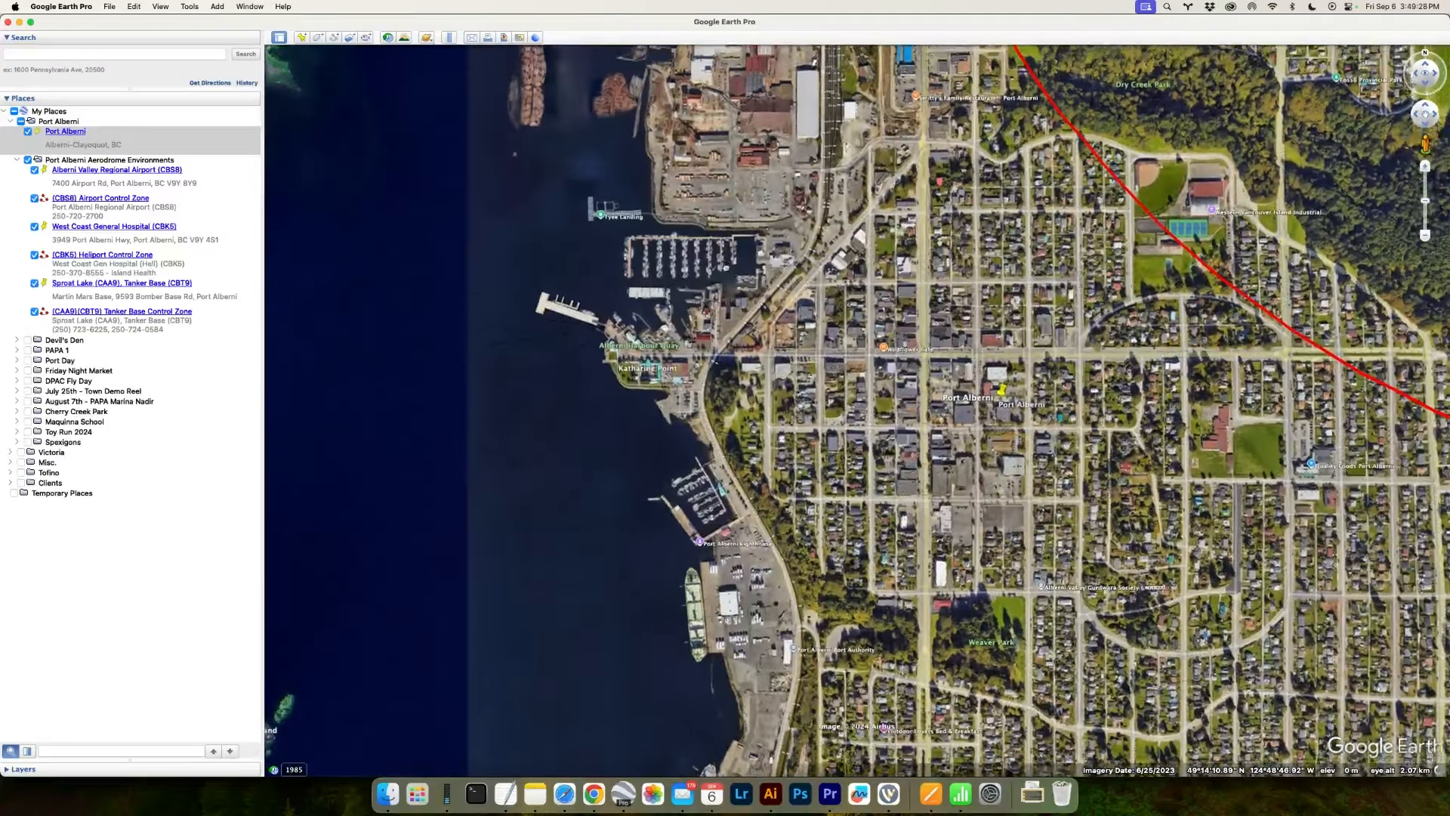
scroll(710, 264, "up", 3)
scroll(698, 284, "down", 5)
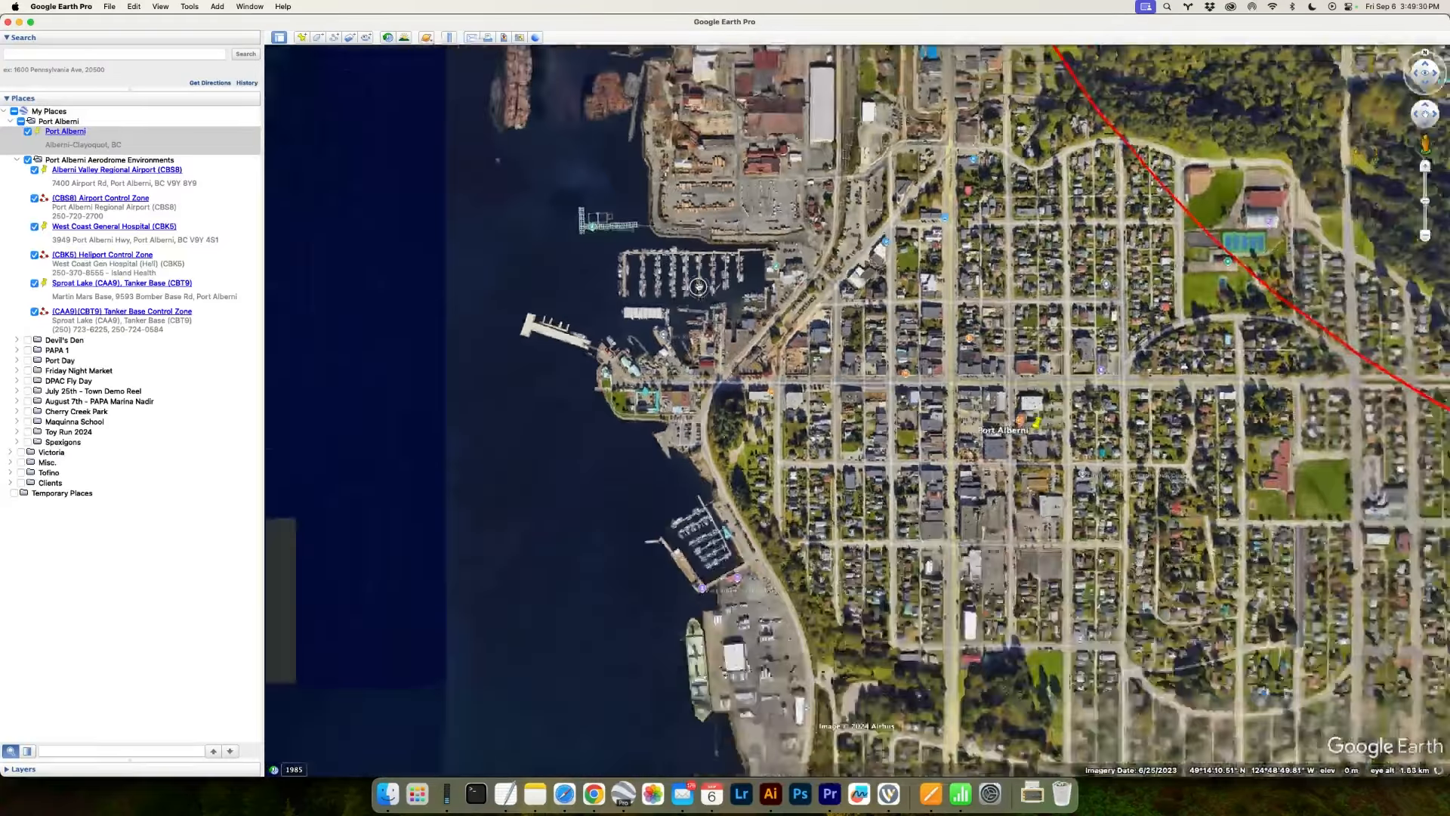
scroll(719, 193, "down", 3)
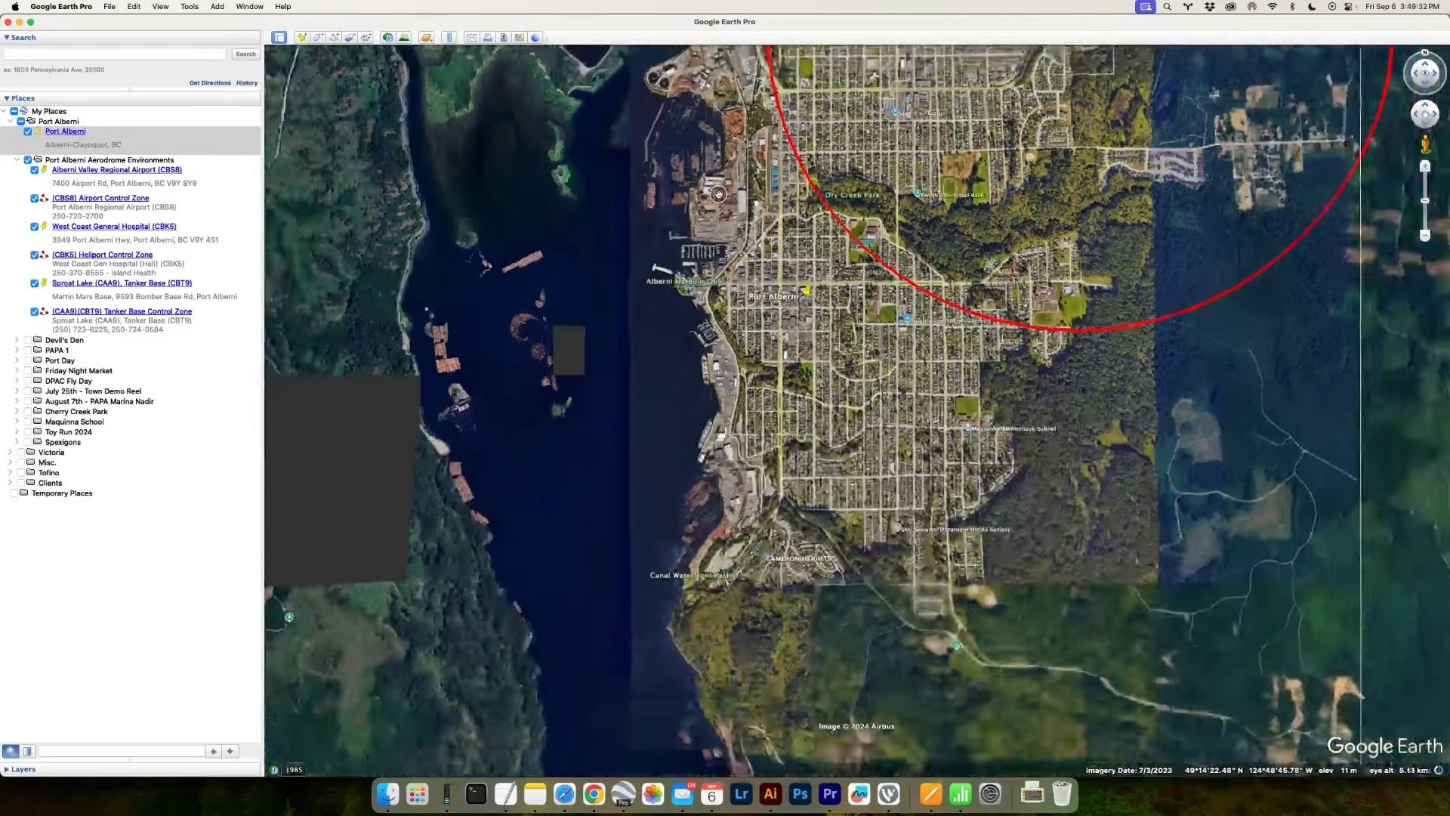
left_click_drag(726, 205, 744, 388)
scroll(717, 228, "down", 3)
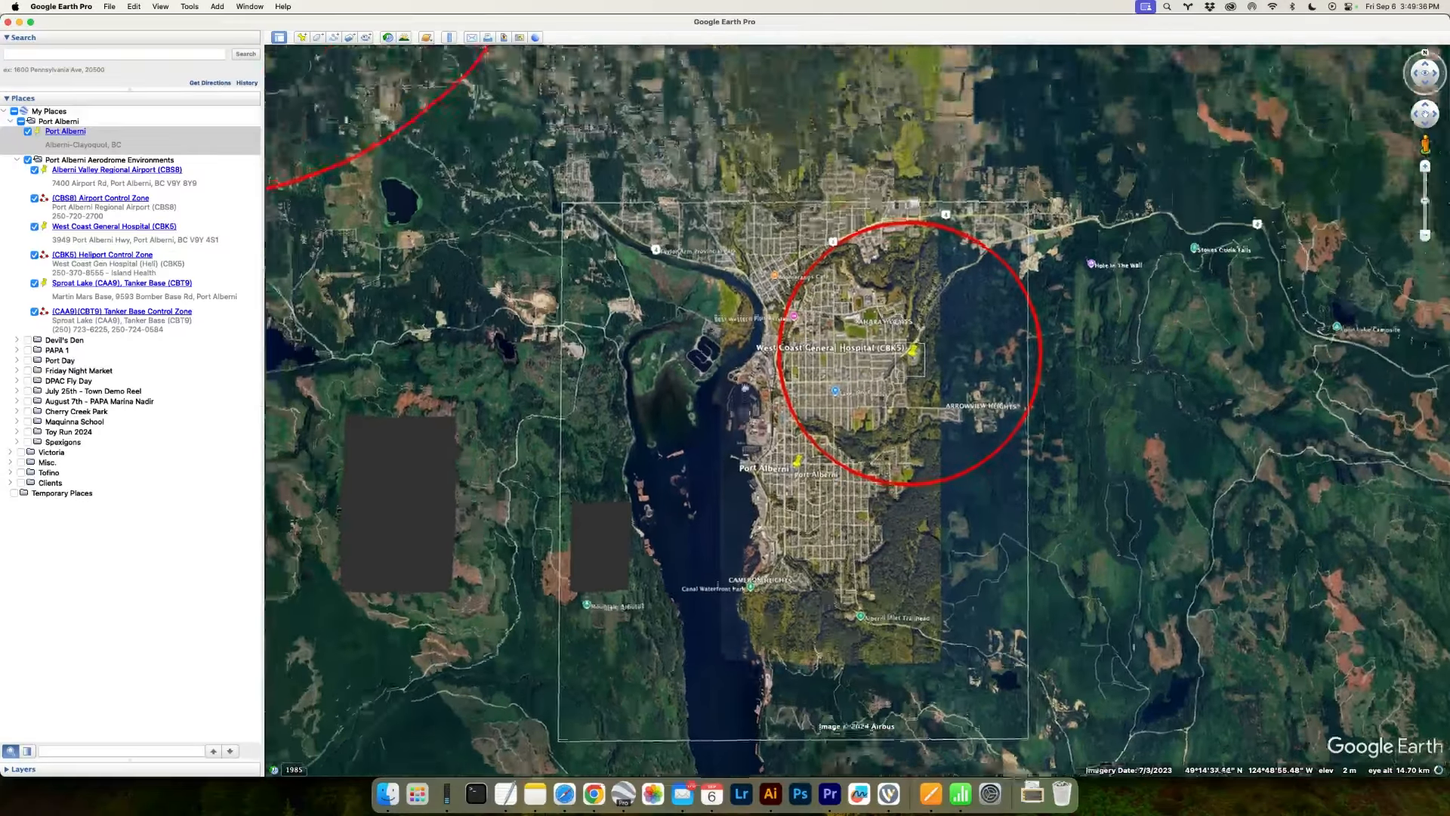
scroll(744, 388, "down", 5)
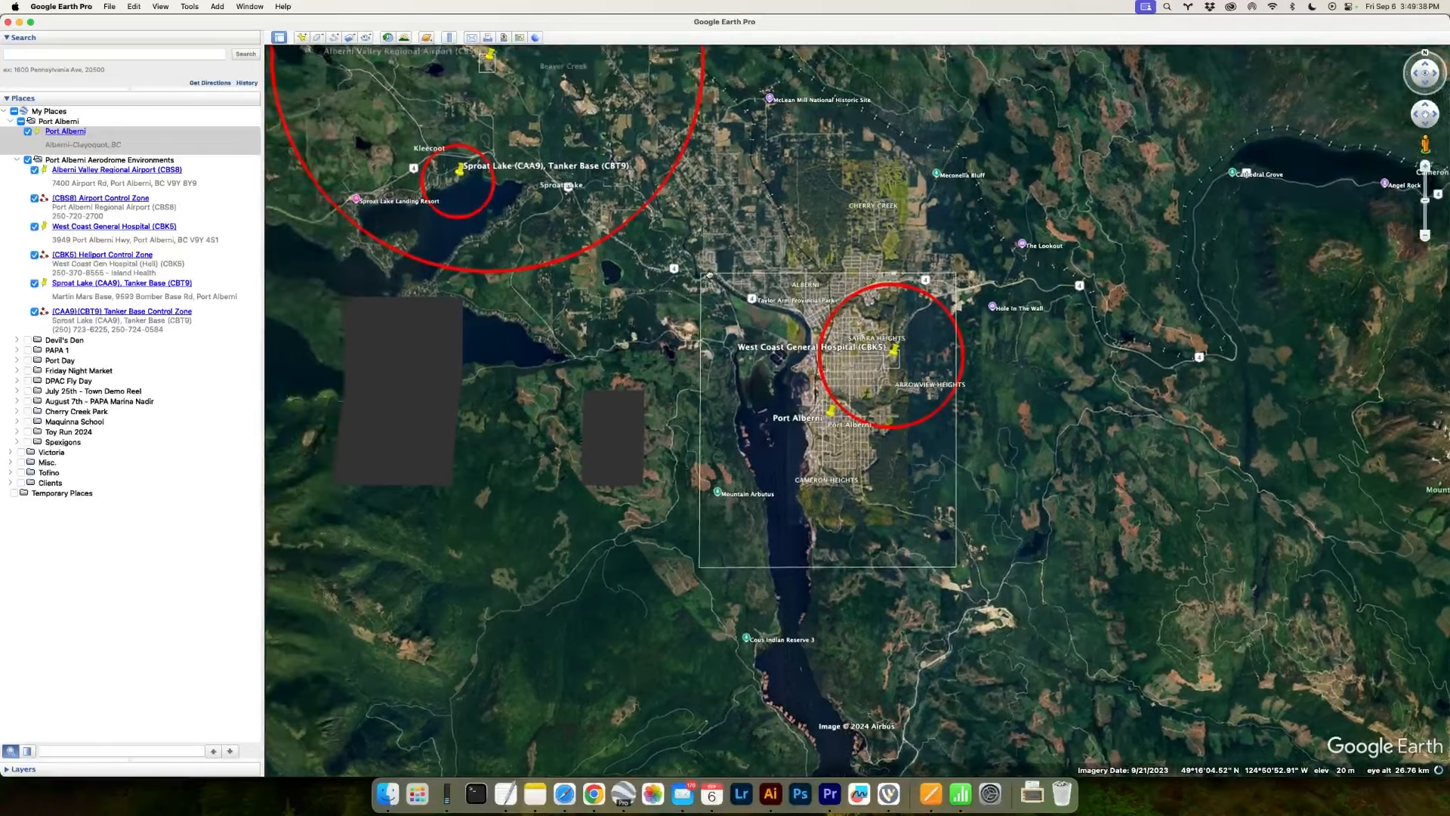
left_click_drag(663, 226, 802, 428)
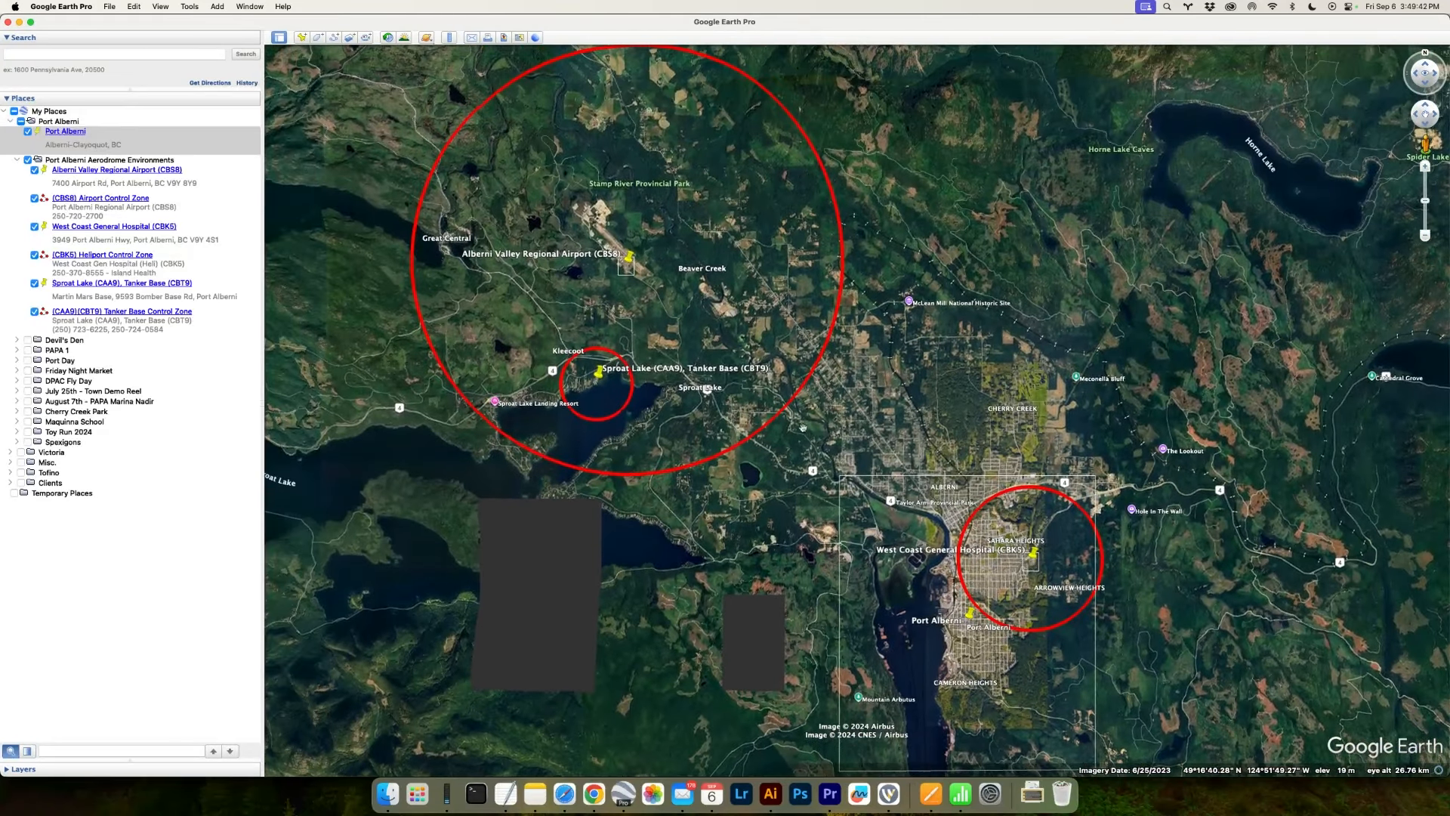
left_click_drag(951, 377, 720, 265)
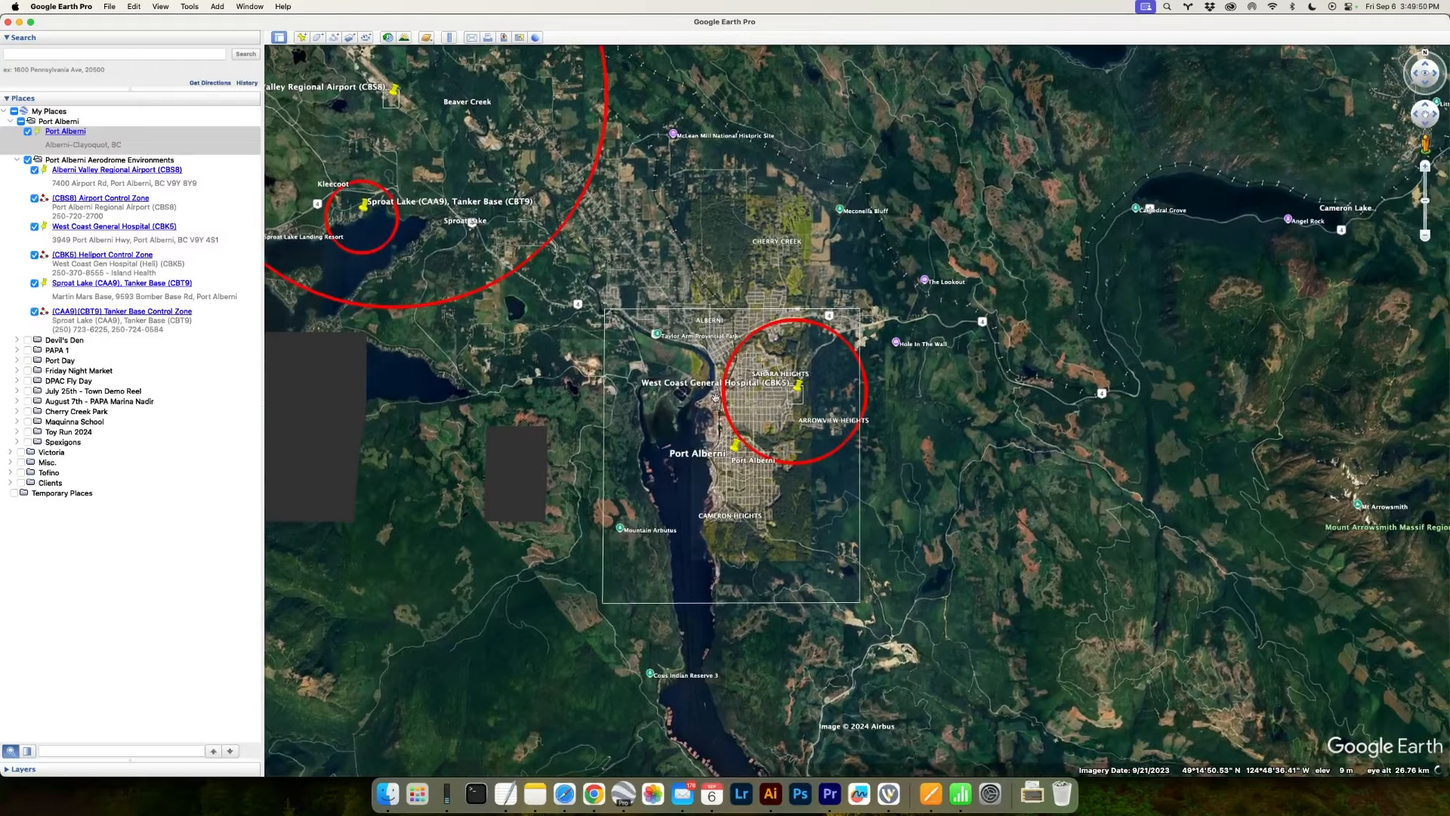
- Draw a ruler circle with a radius of about 737 feet centred on the industrial waterfront site north of the marina
scroll(692, 392, "up", 5)
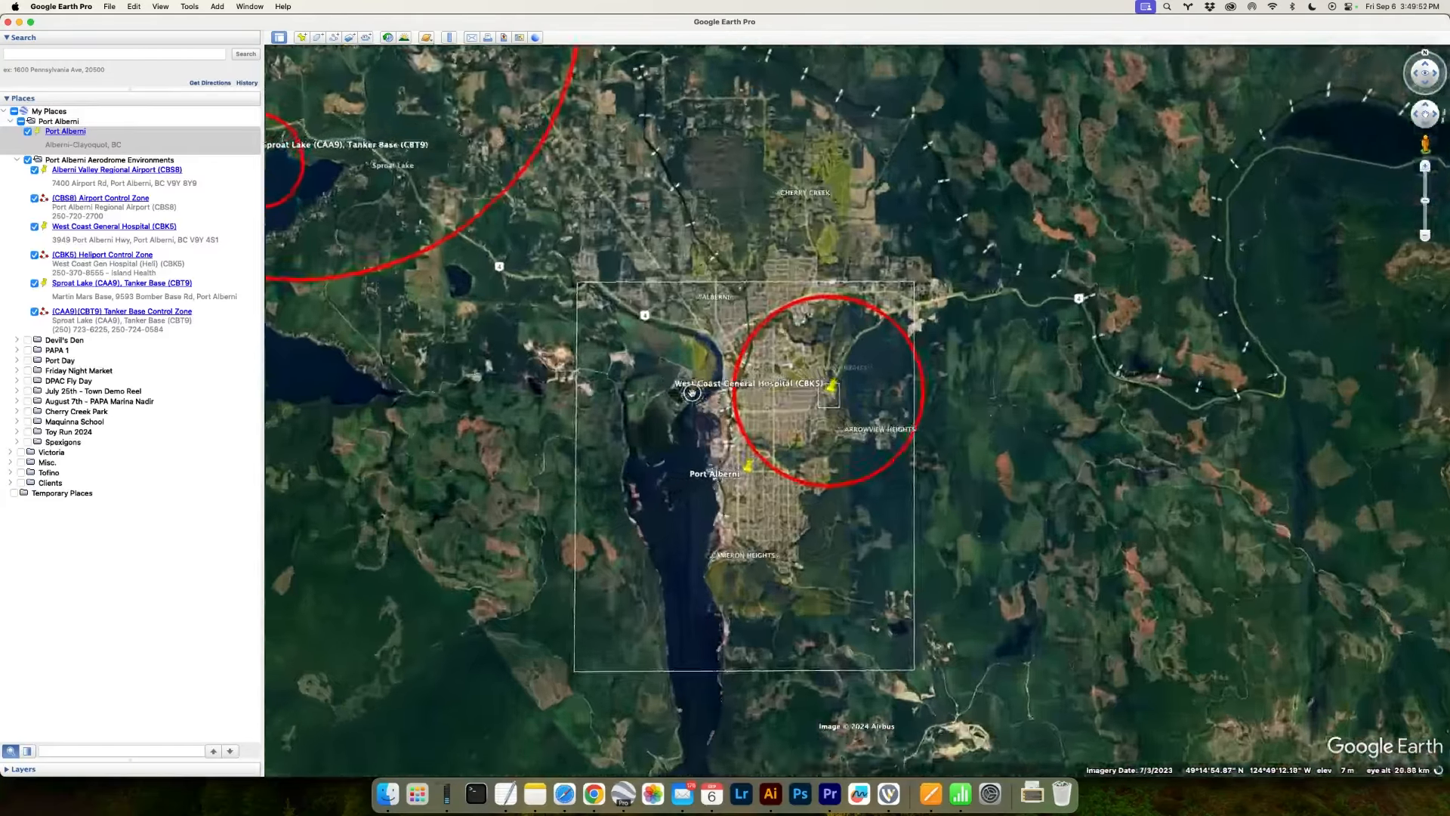
scroll(692, 392, "up", 5)
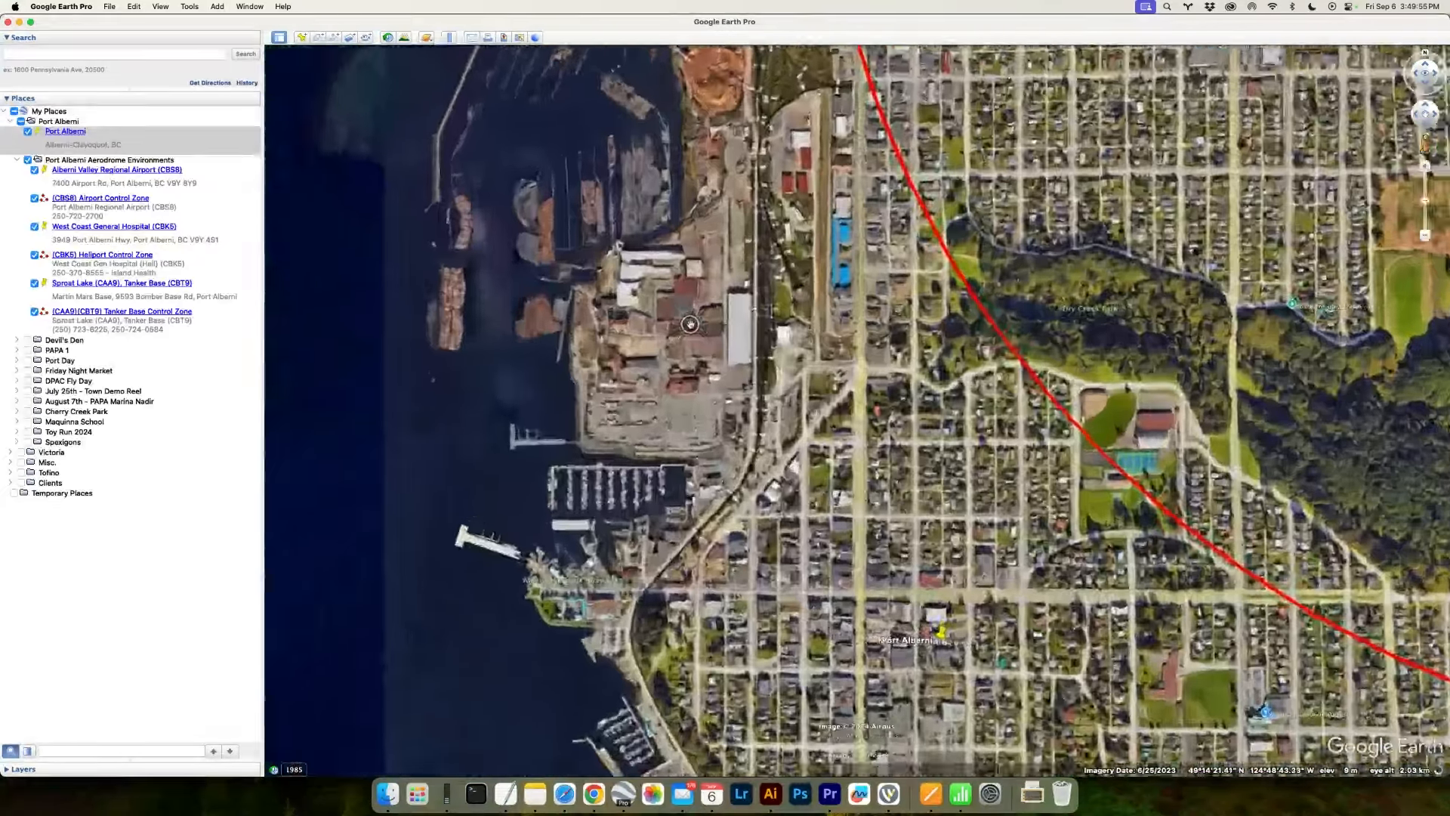
scroll(690, 325, "down", 2)
left_click_drag(713, 295, 743, 308)
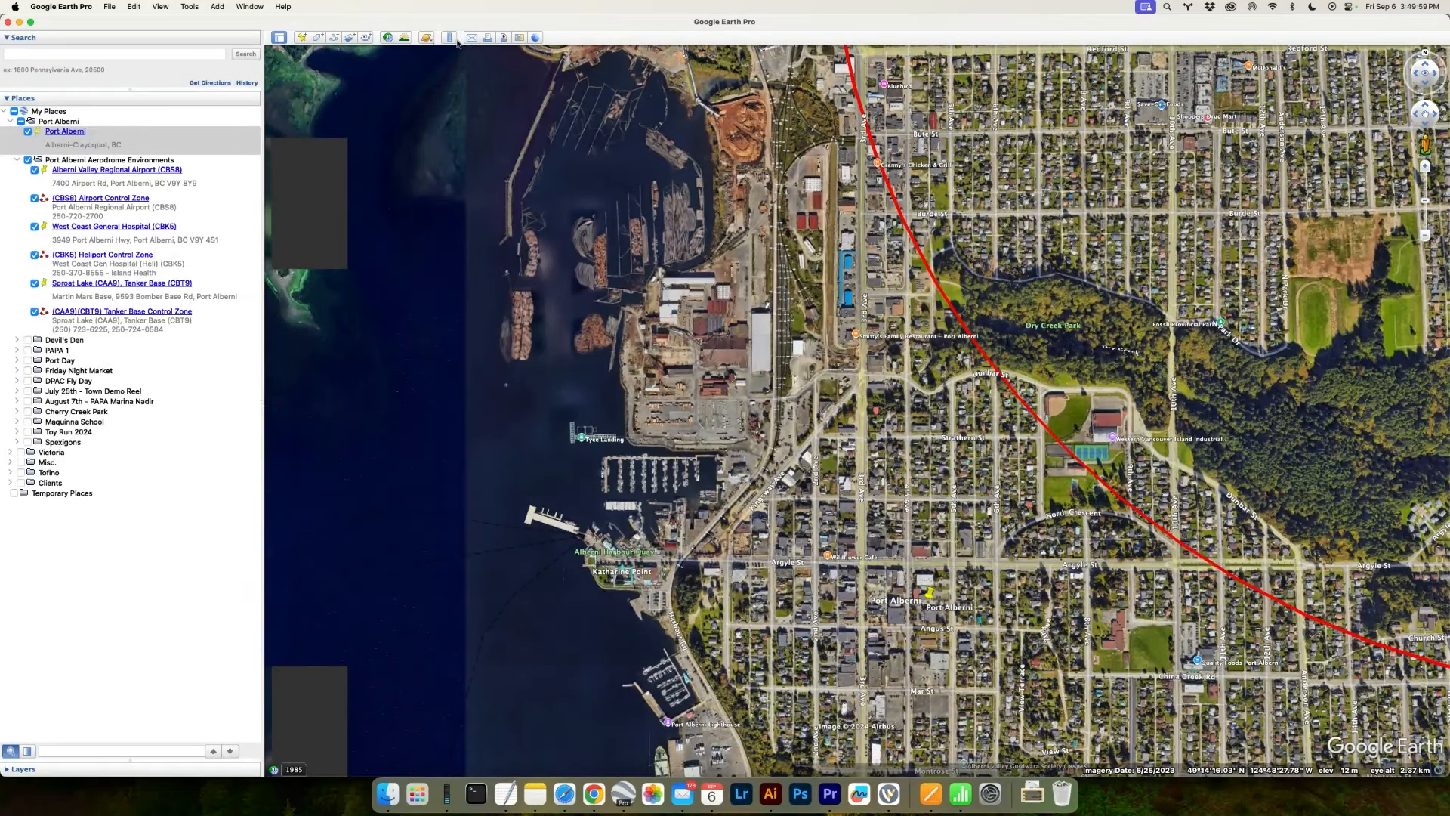
left_click(450, 38)
left_click(706, 345)
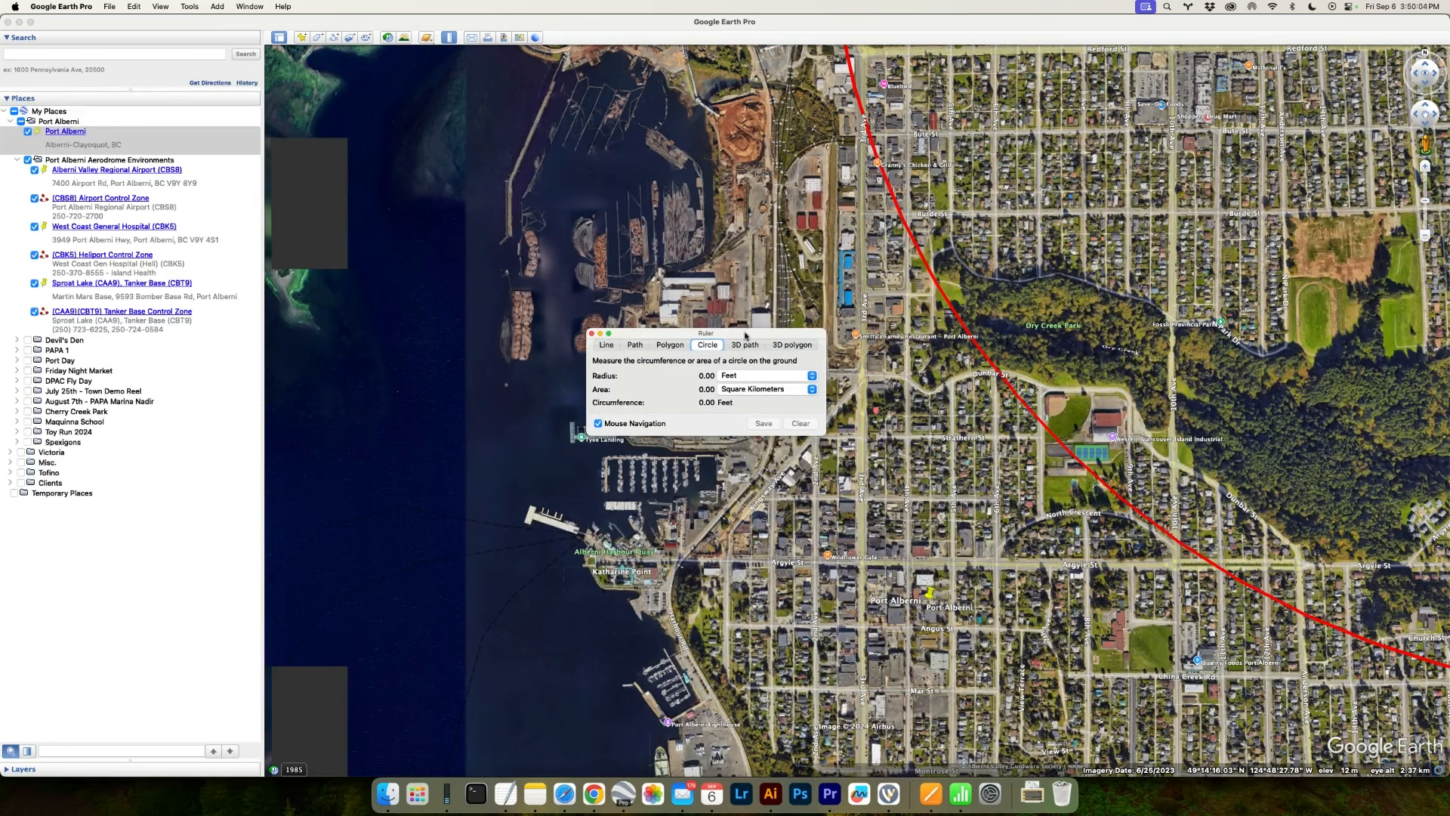
left_click_drag(725, 333, 513, 181)
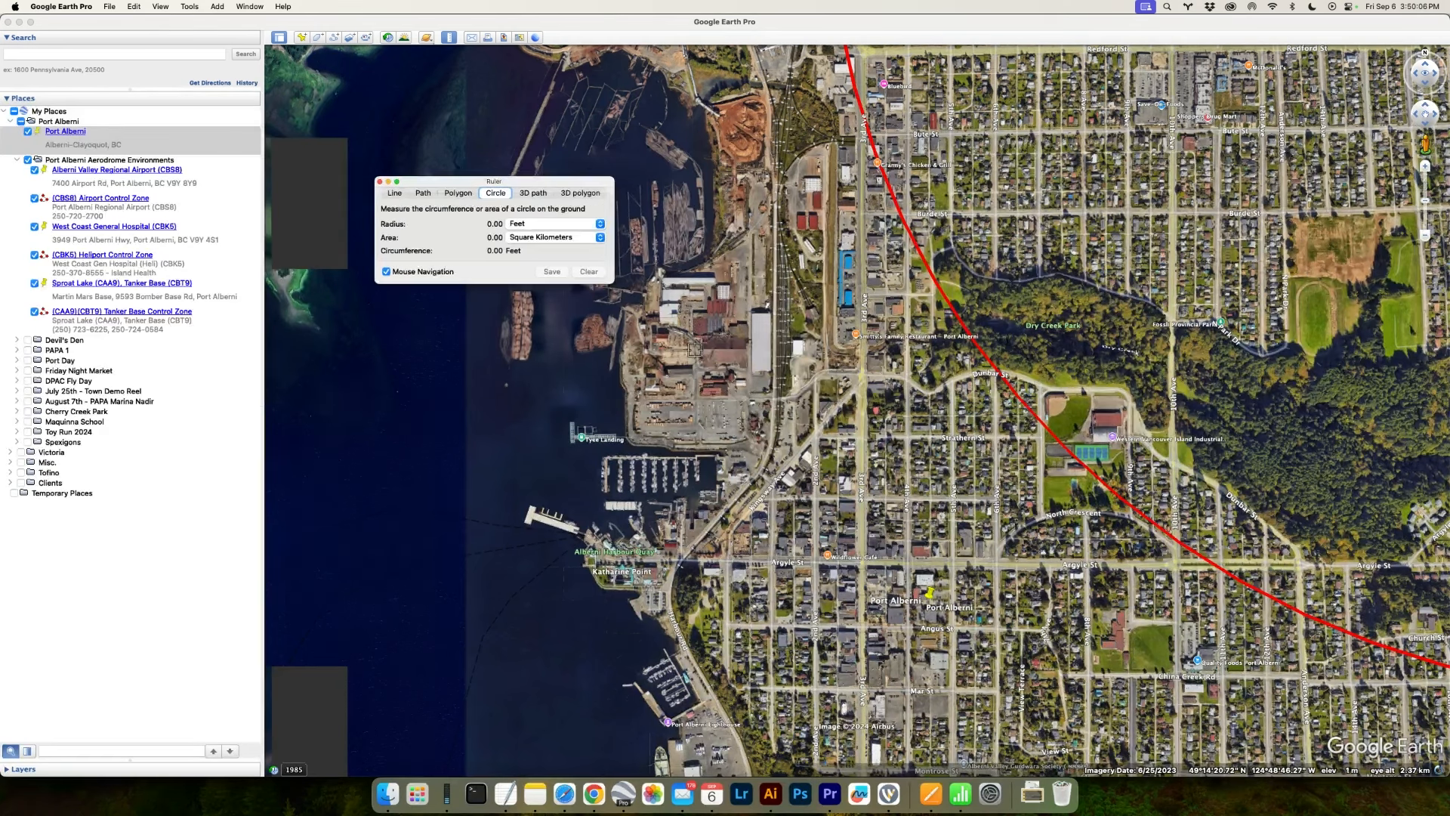
left_click_drag(697, 351, 795, 349)
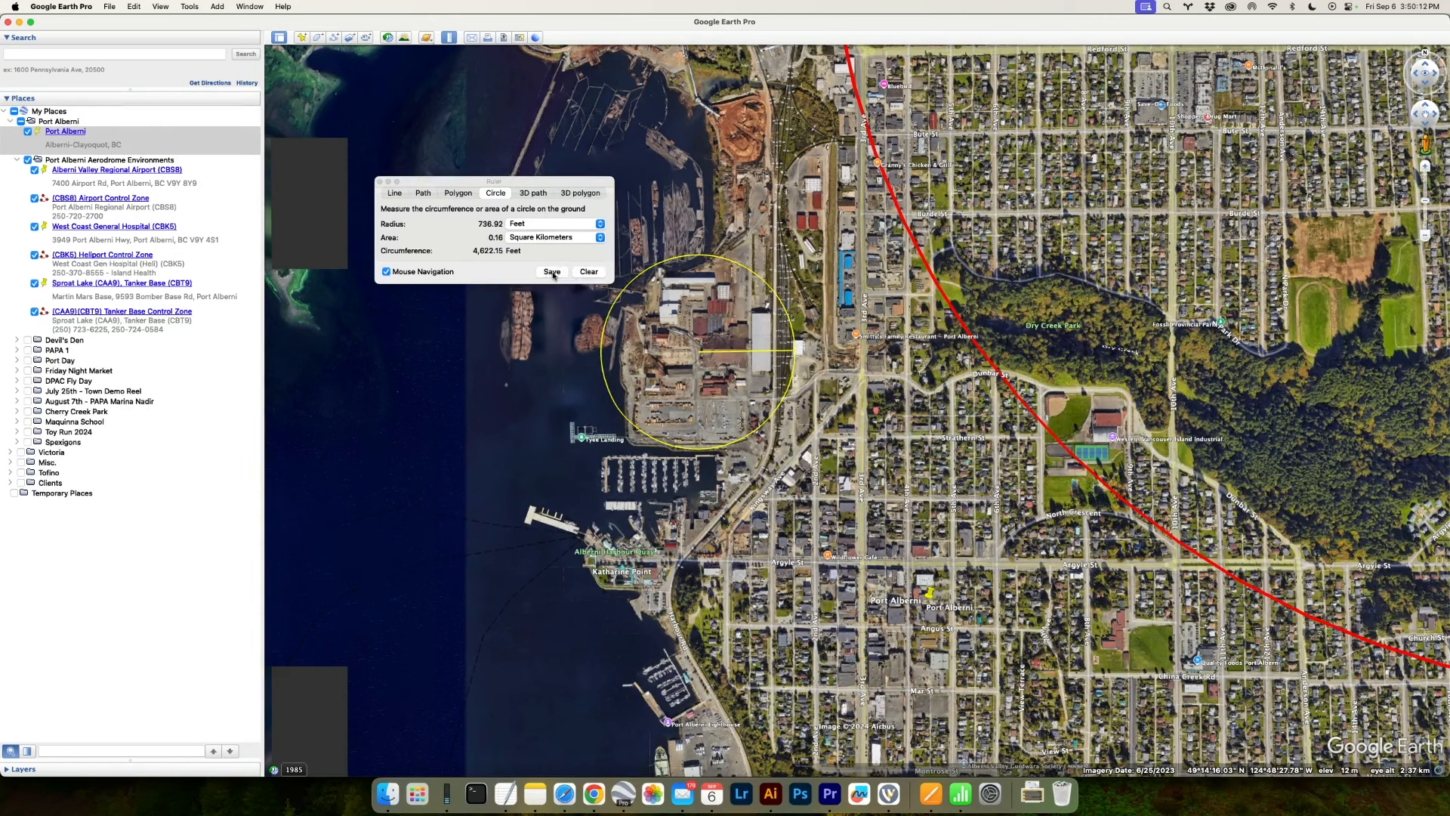
- Save the measured circle as a path named "Operation Area"
left_click(552, 272)
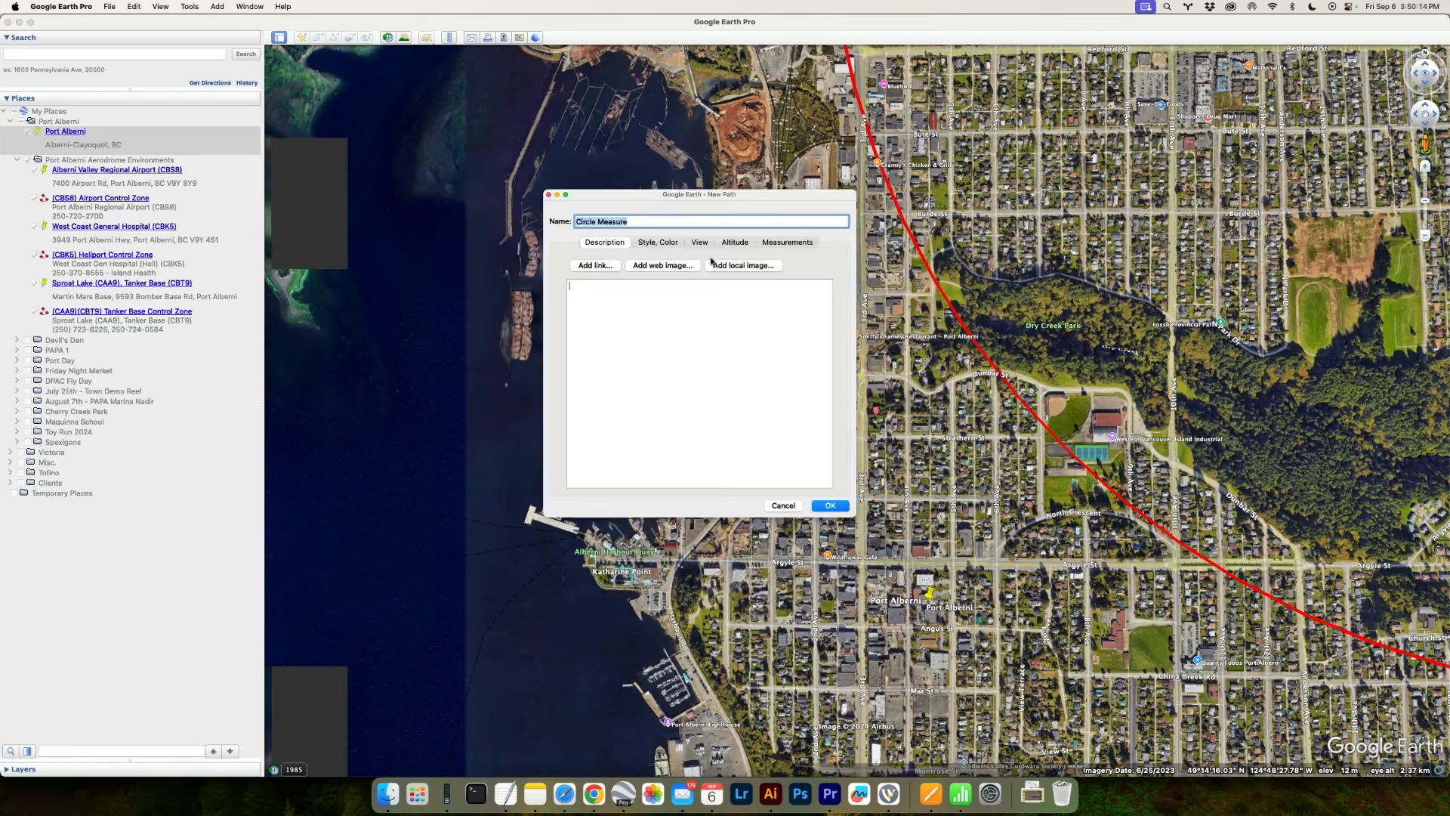
type("Operation Area")
key("Return")
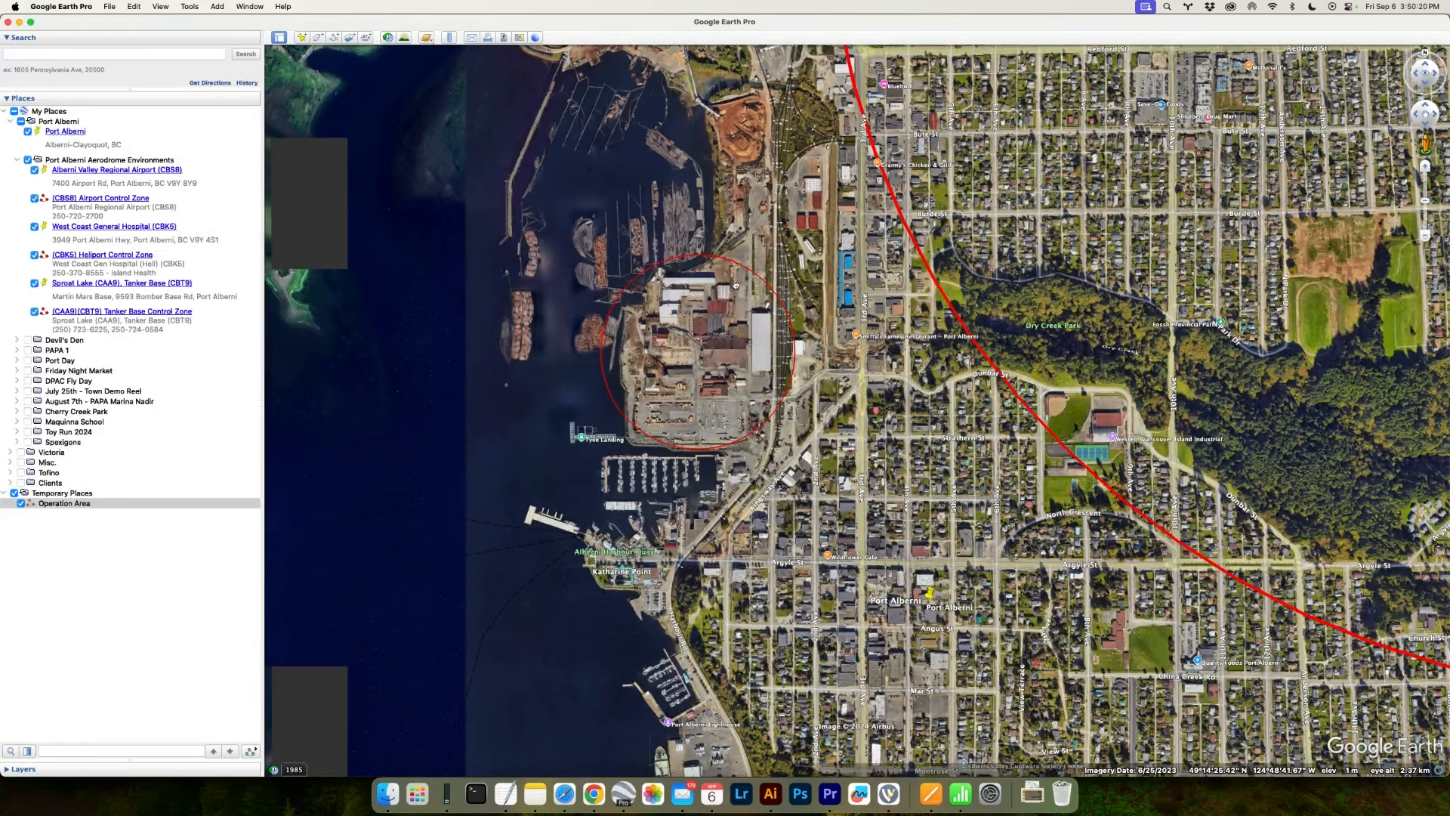
- Examine where the Operation Area circle lies relative to the surrounding hospital, Sproat Lake and airport control zones
left_click_drag(737, 283, 705, 293)
scroll(705, 293, "down", 2)
scroll(705, 293, "down", 5)
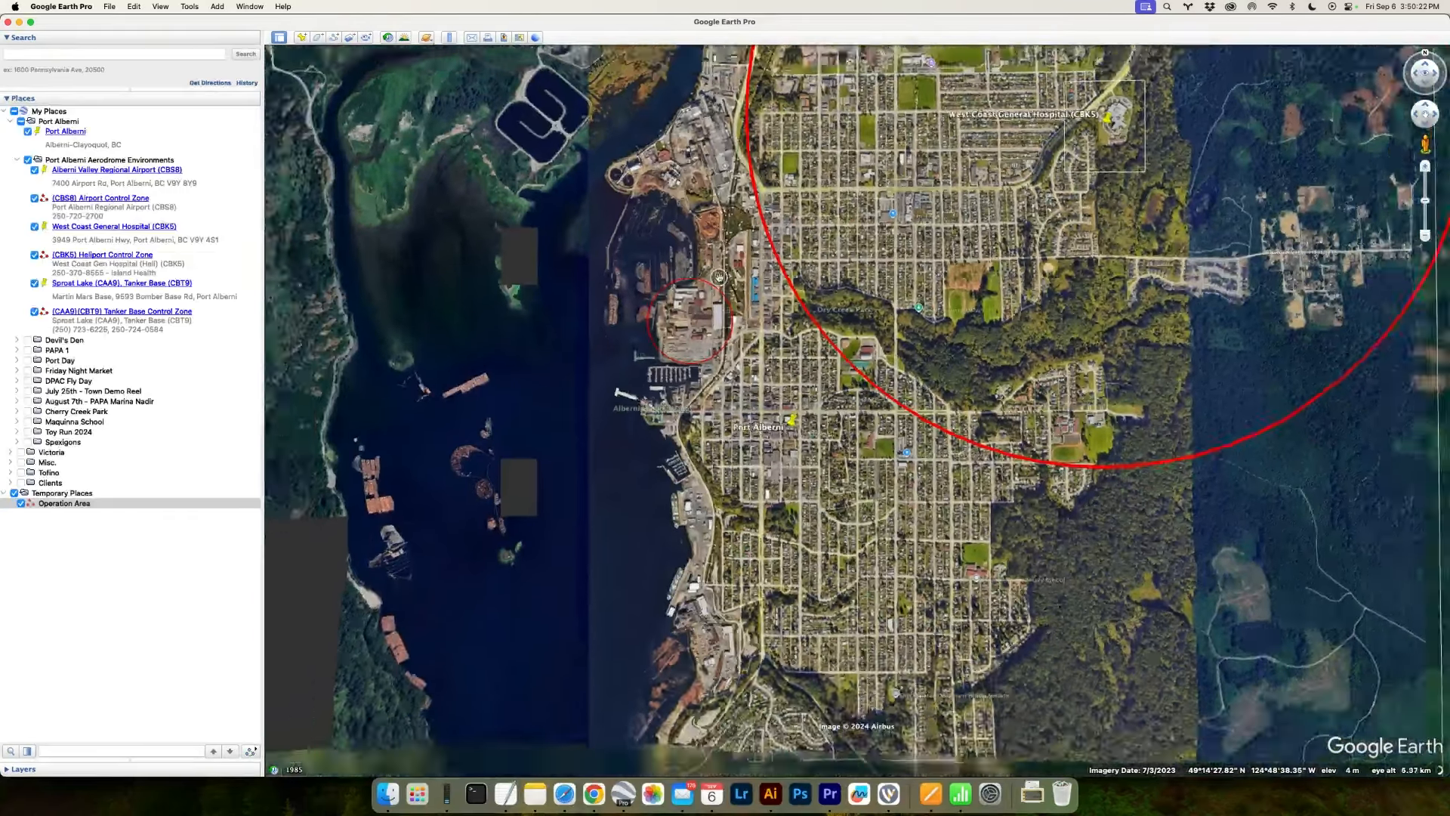
scroll(808, 388, "down", 4)
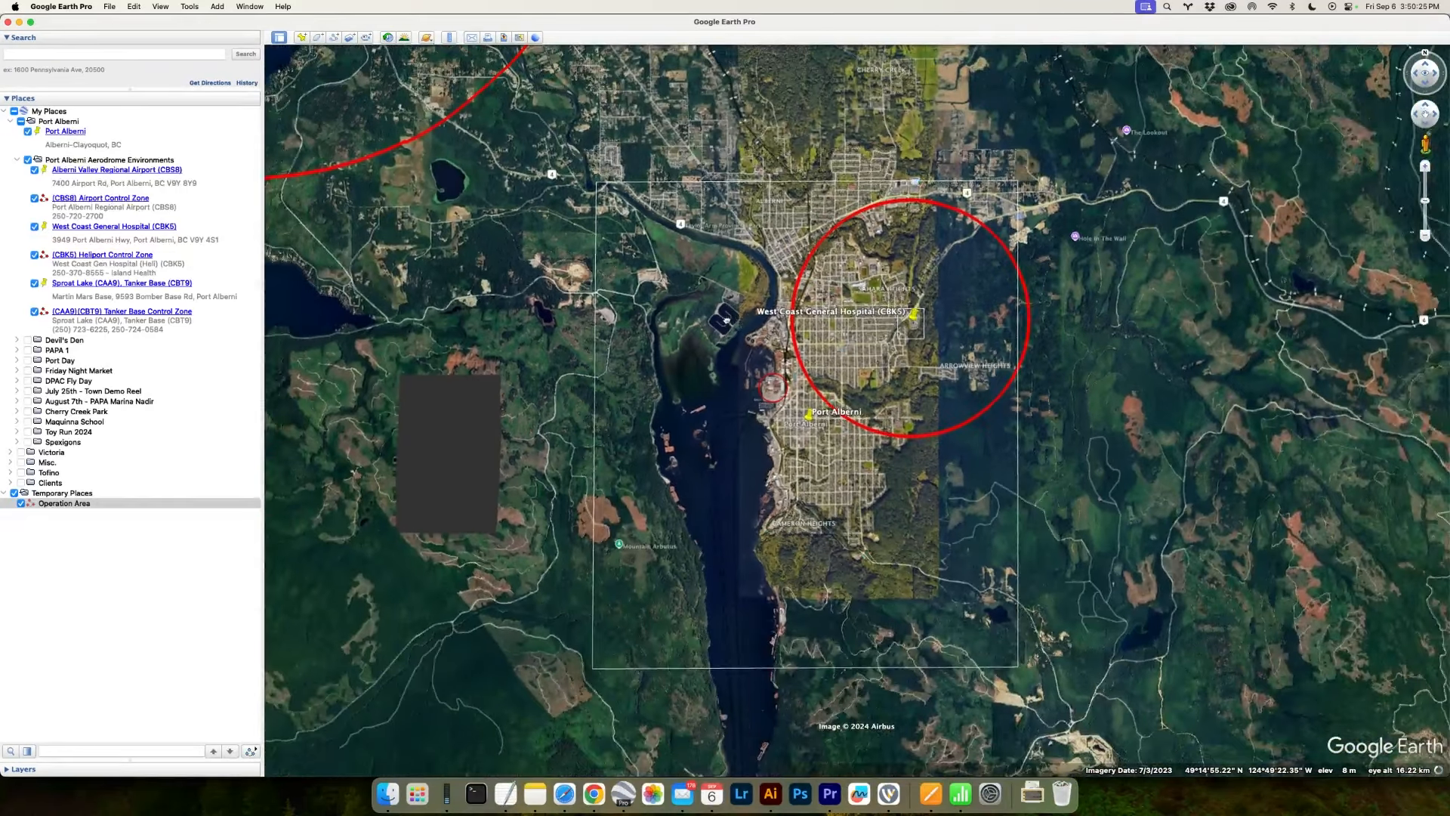
left_click_drag(727, 320, 762, 350)
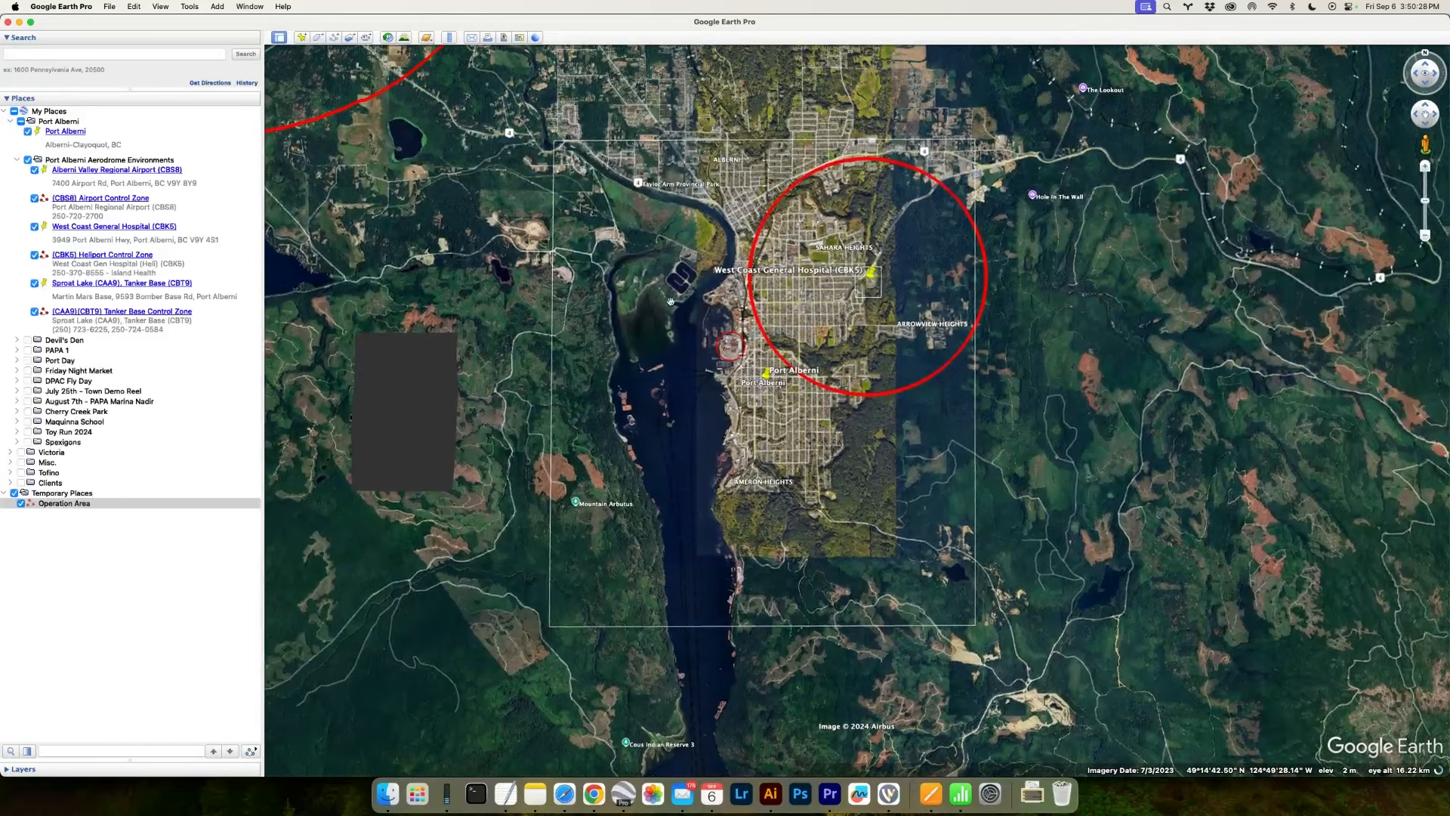
scroll(663, 305, "down", 3)
left_click_drag(663, 305, 779, 440)
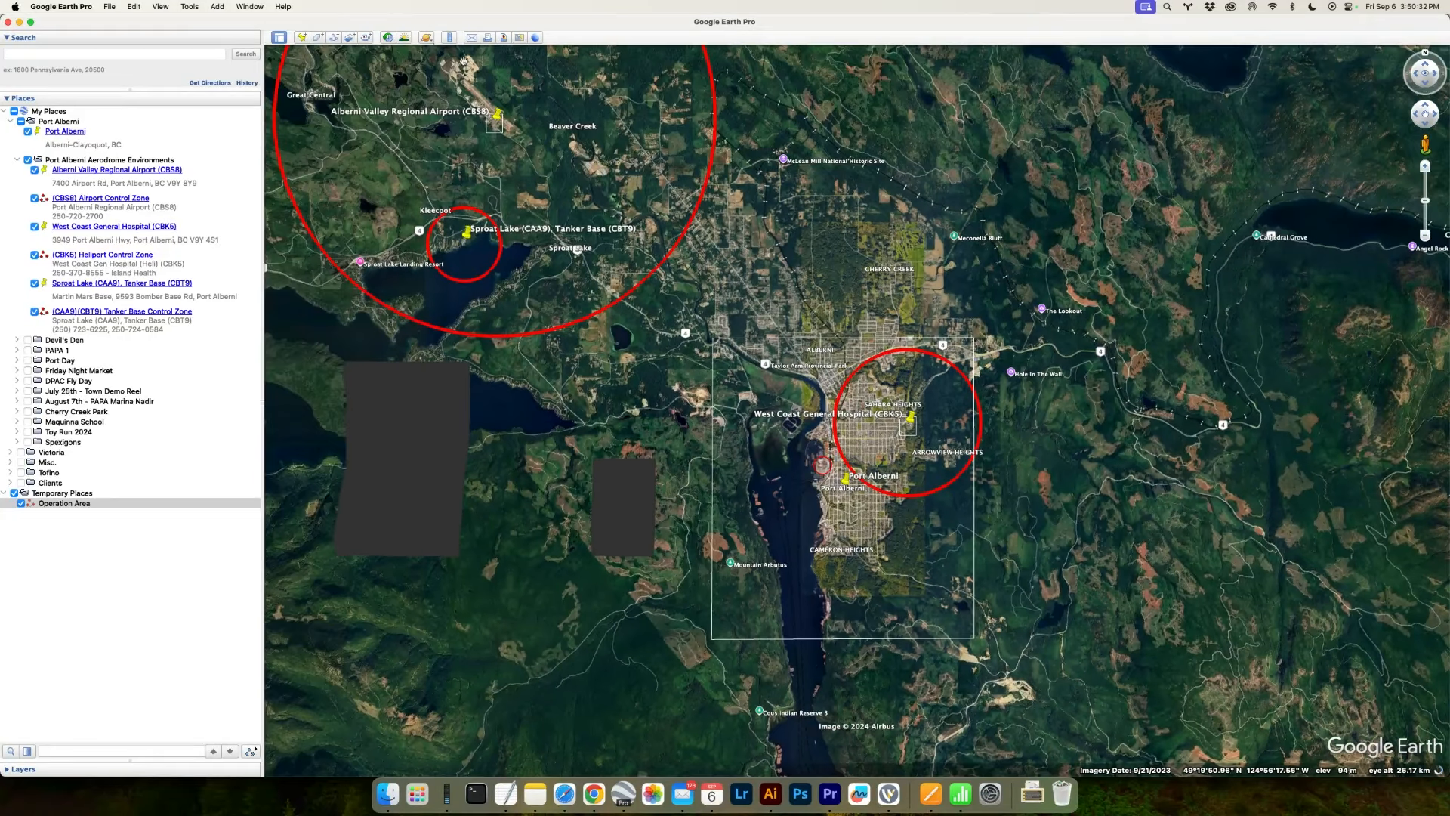
- Measure a straight ruler line in nautical miles from the centre of the Operation Area to the West Coast General Hospital heliport placemark
left_click(450, 38)
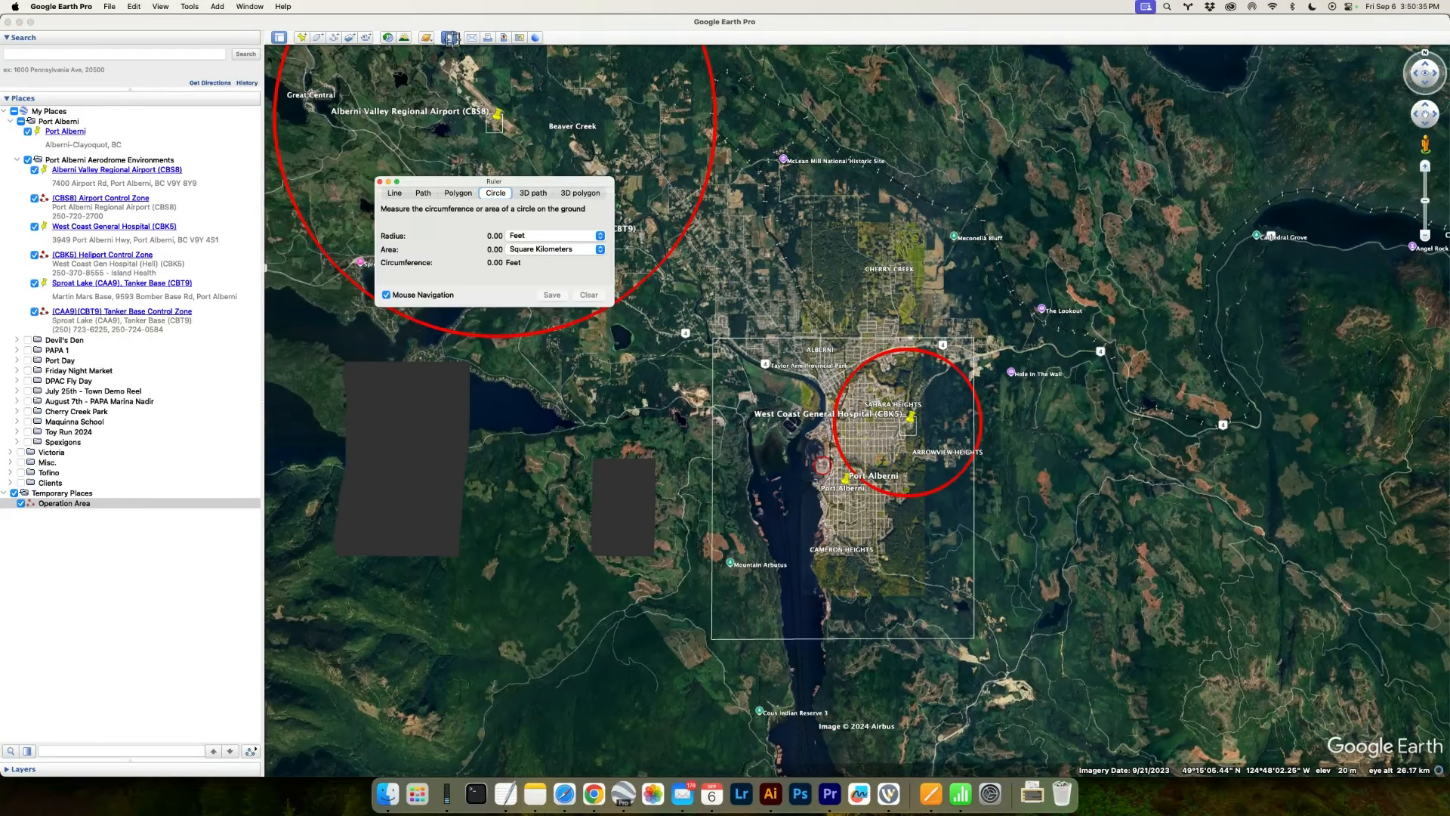
left_click(395, 194)
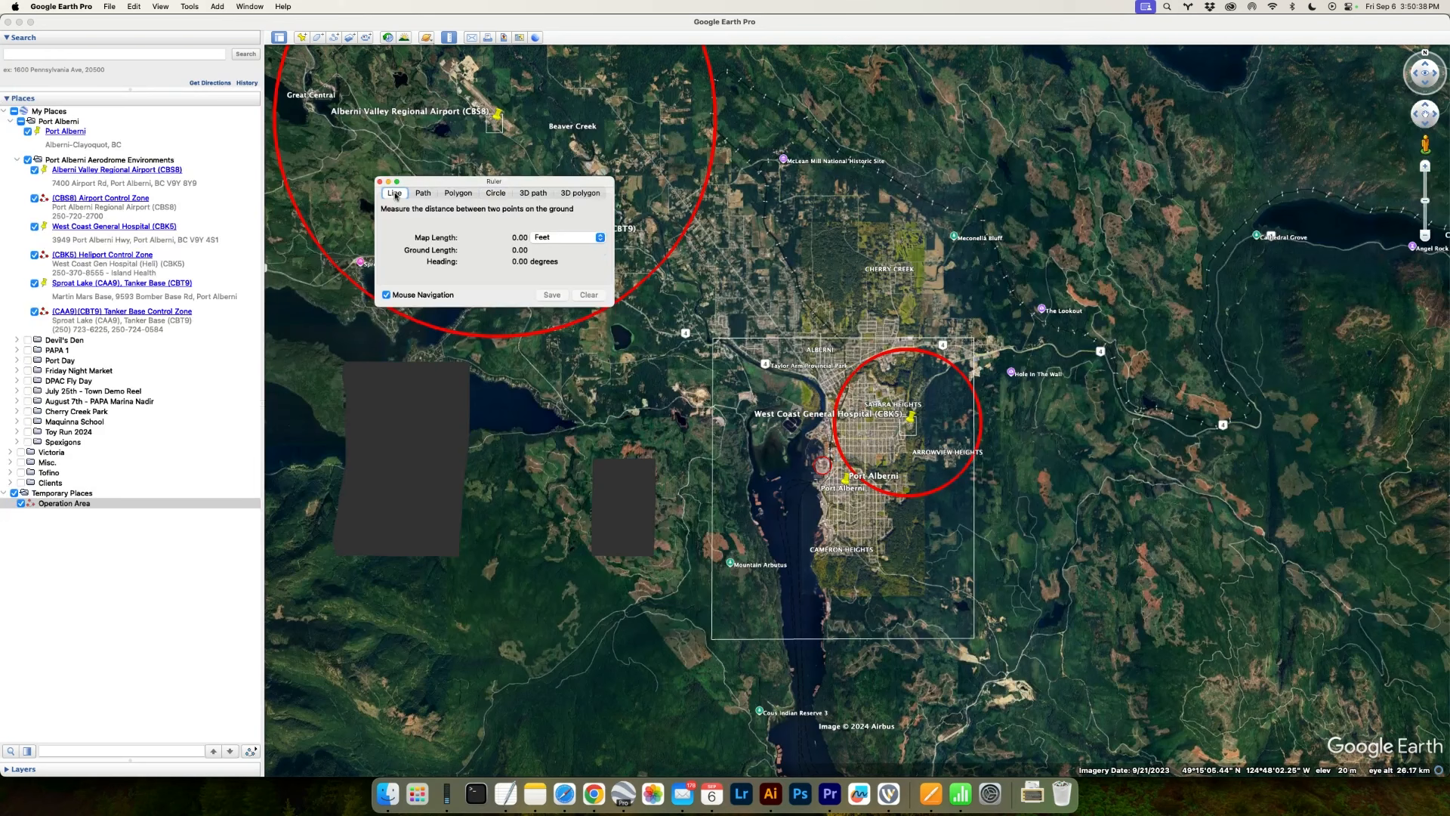
left_click(564, 241)
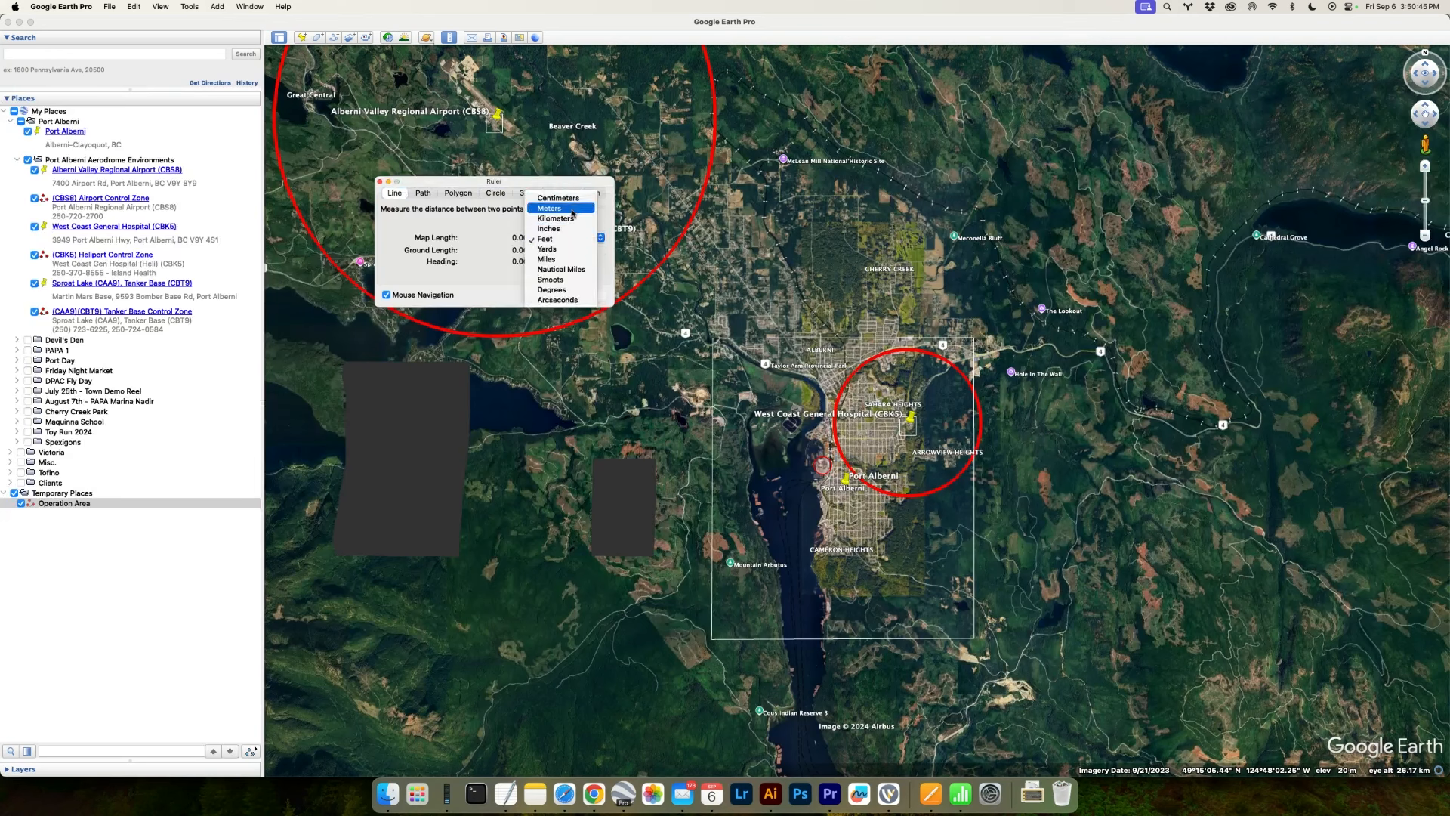
left_click(579, 271)
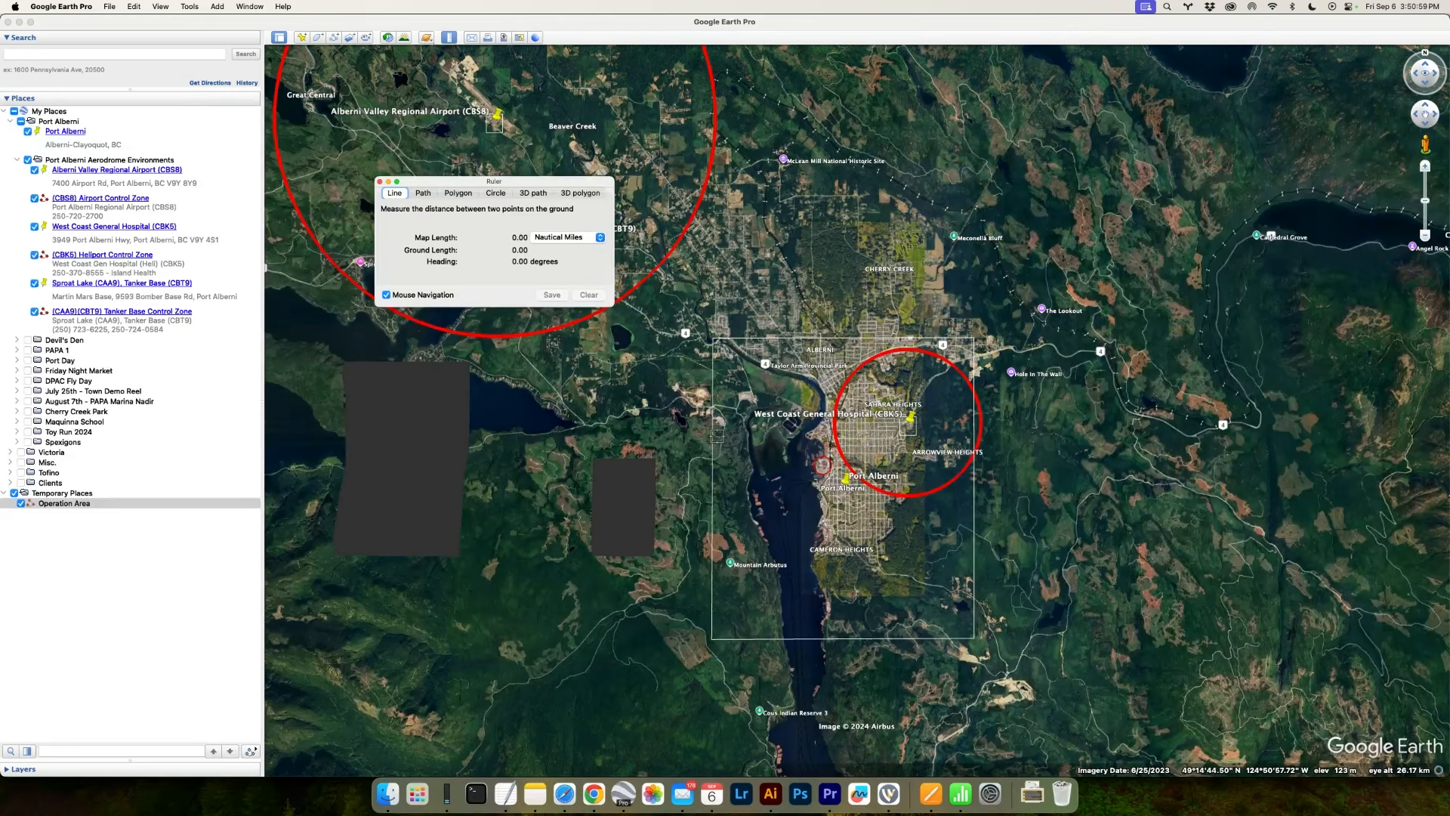
scroll(828, 472, "up", 5)
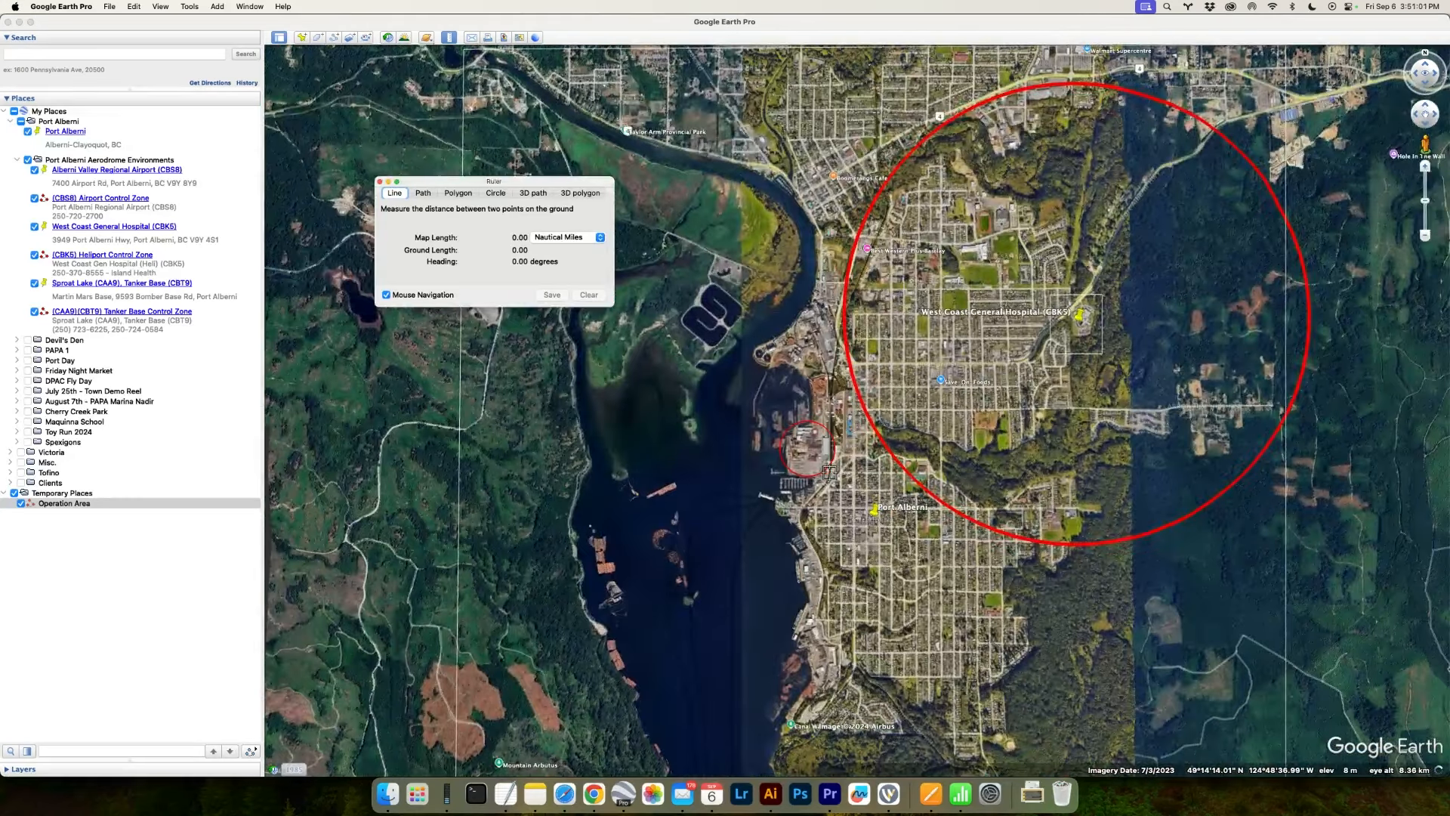
scroll(828, 472, "up", 4)
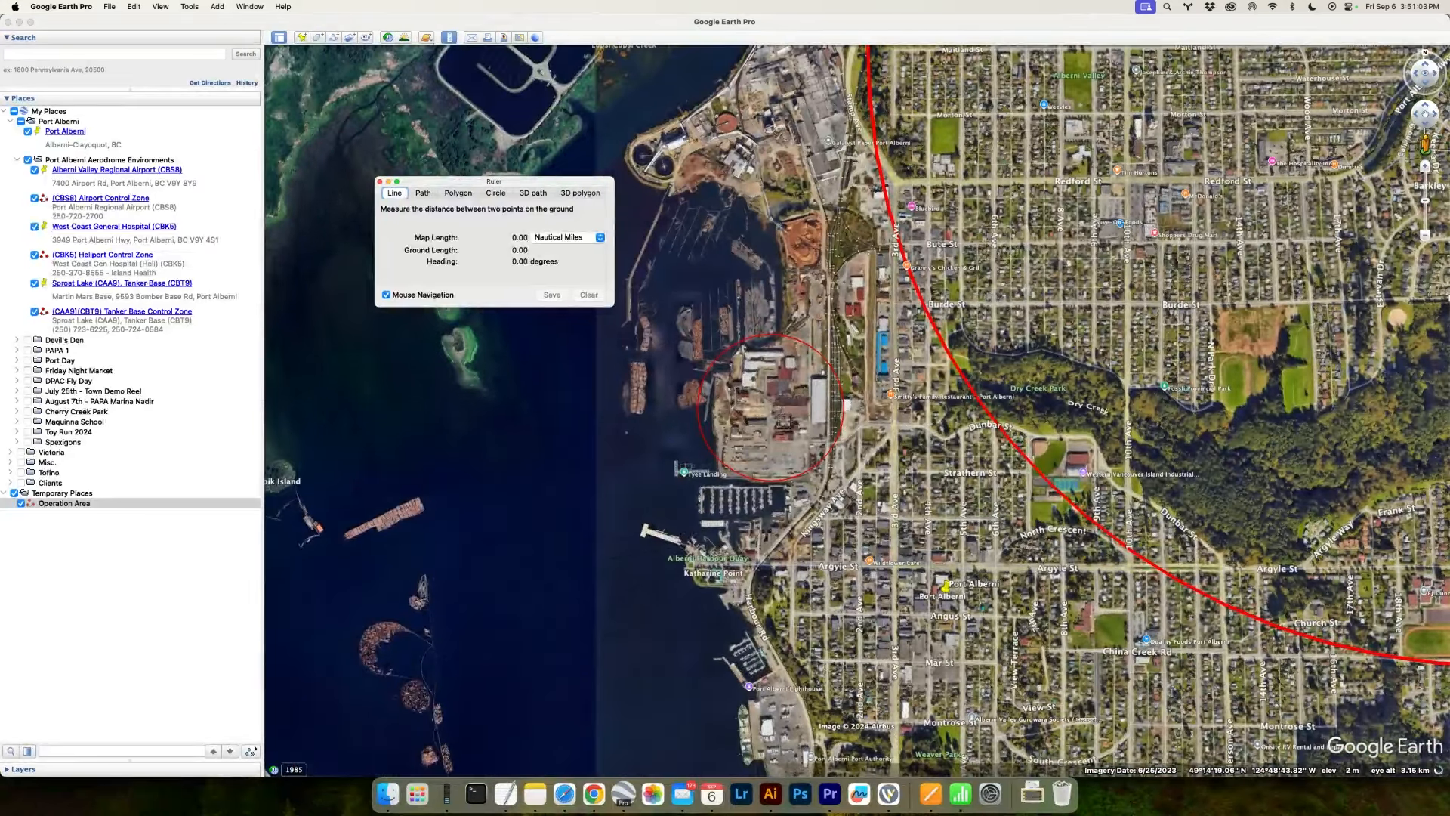
left_click(774, 414)
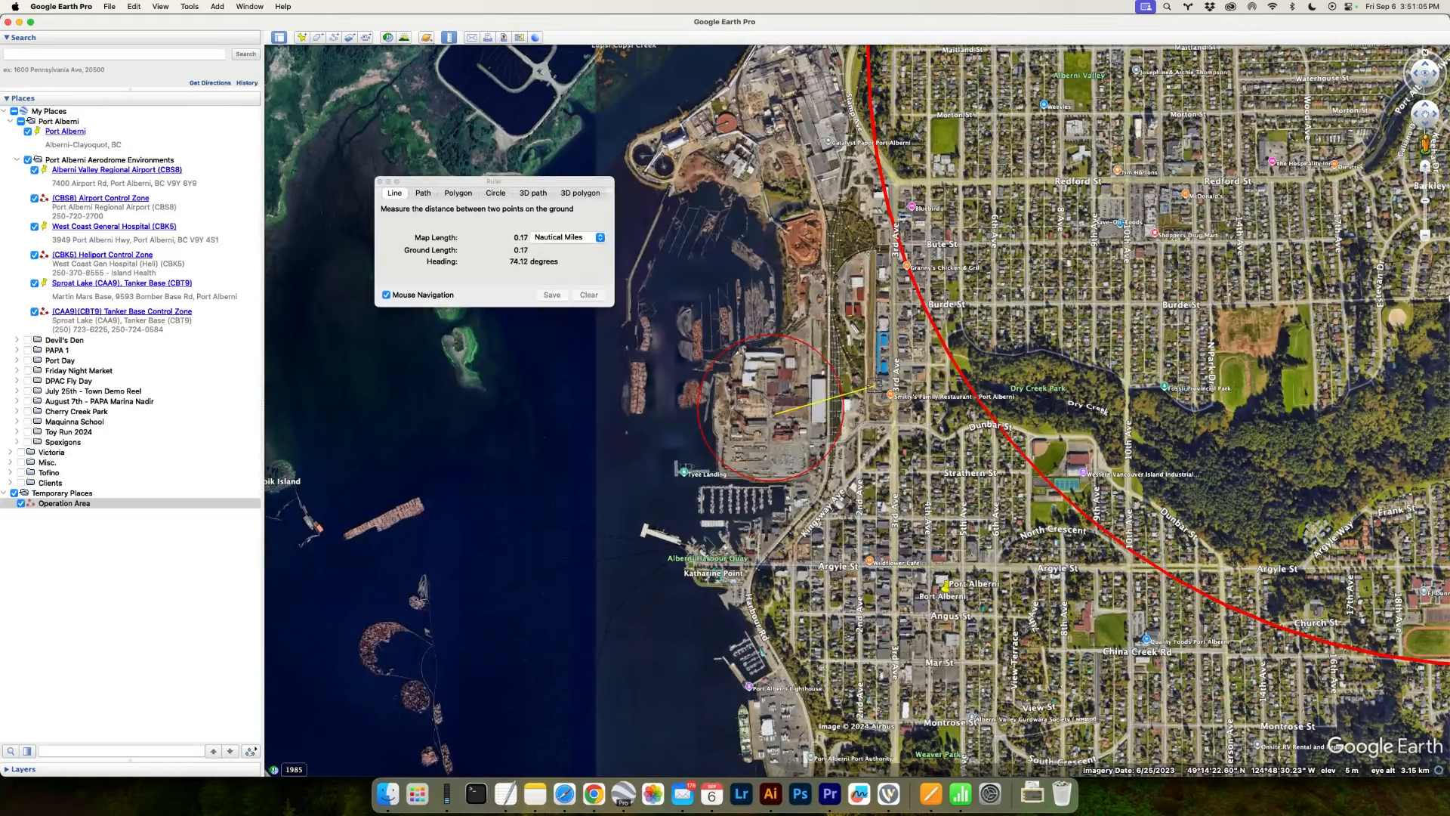
left_click_drag(1242, 198, 942, 310)
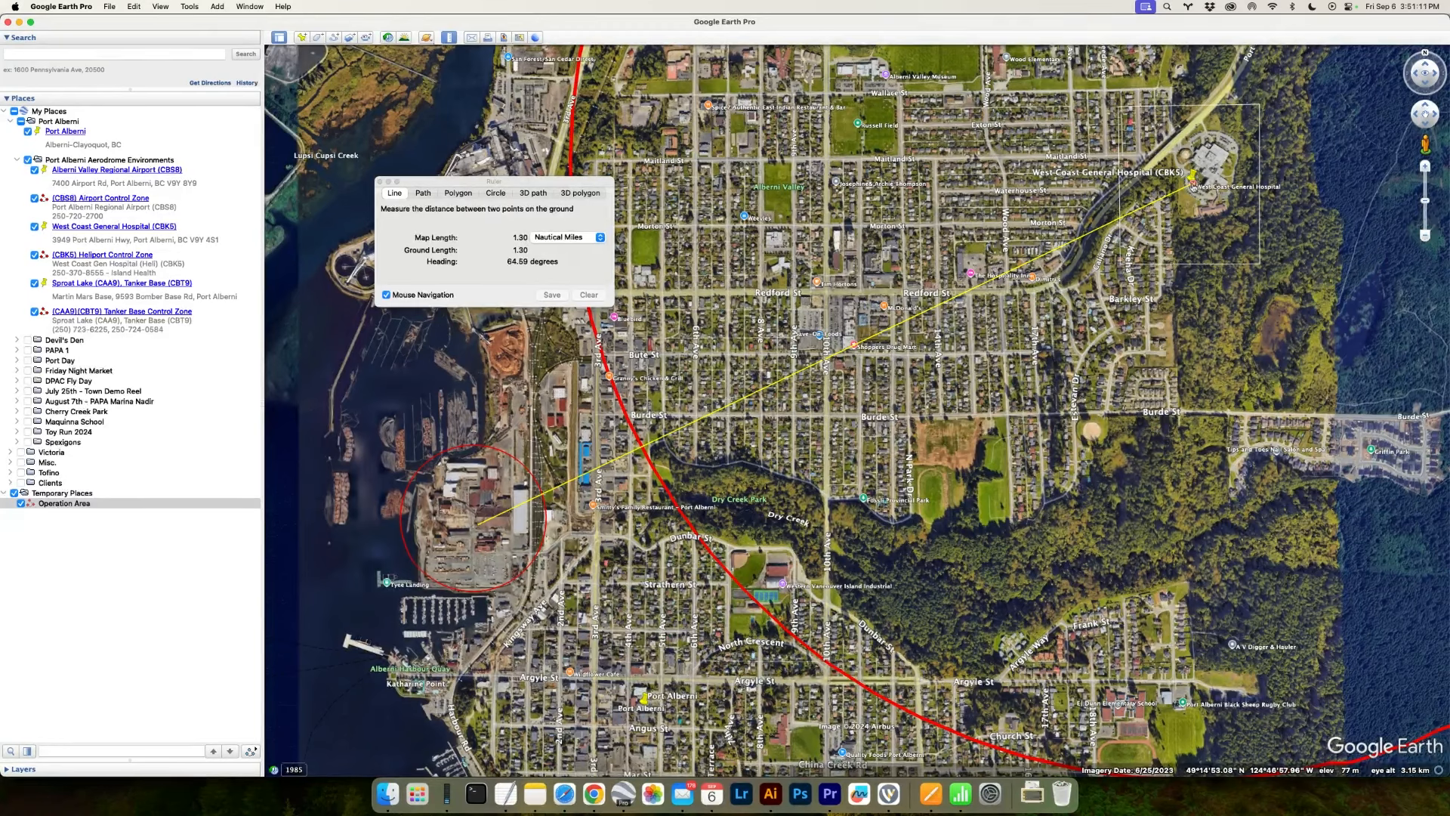
left_click(1192, 185)
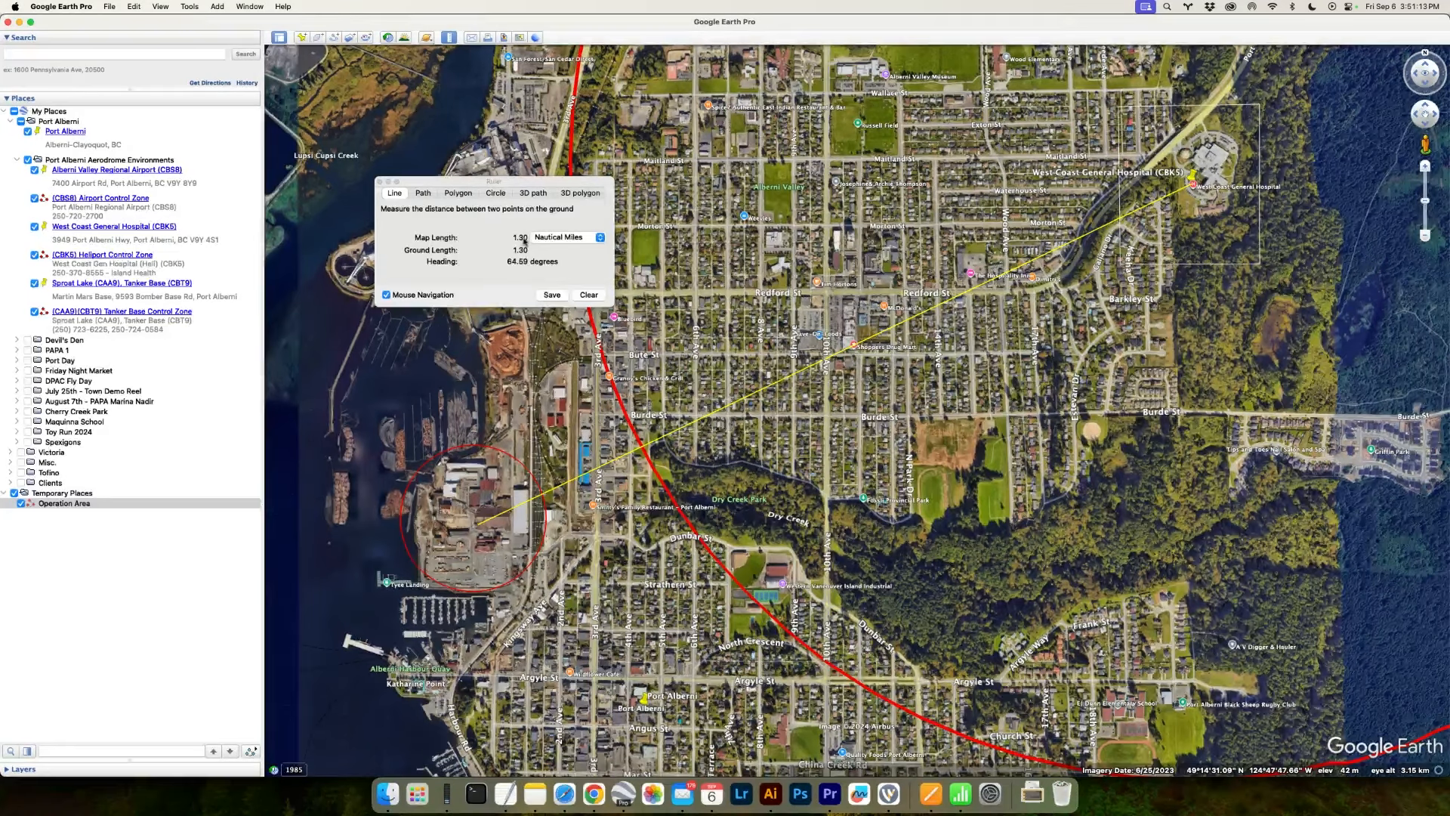
- Save the measured line as a path named "Distance to Heliport 1.3NM NE"
left_click(552, 294)
type("Distance to Heliport 1.3NM")
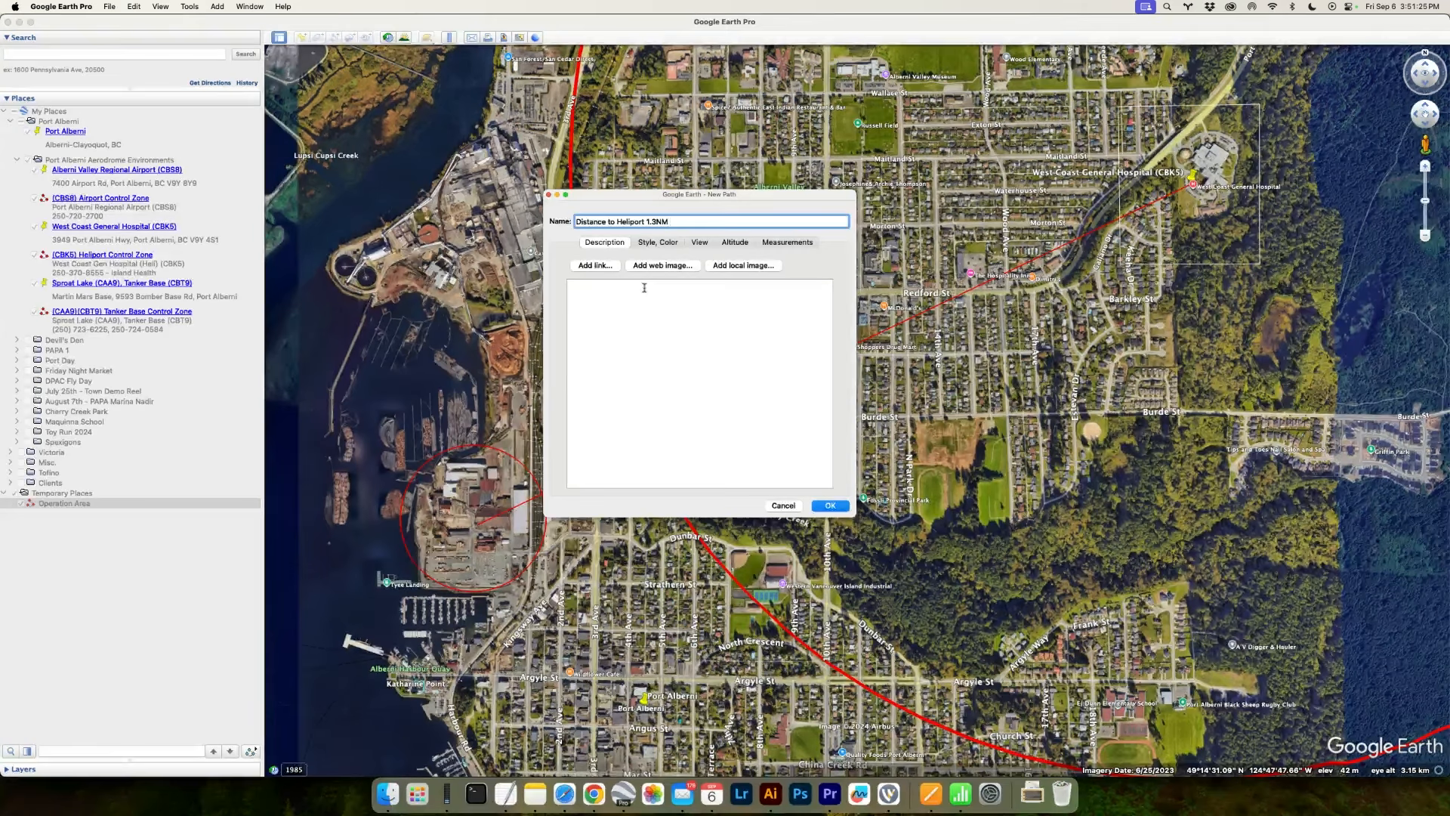
left_click_drag(721, 197, 636, 157)
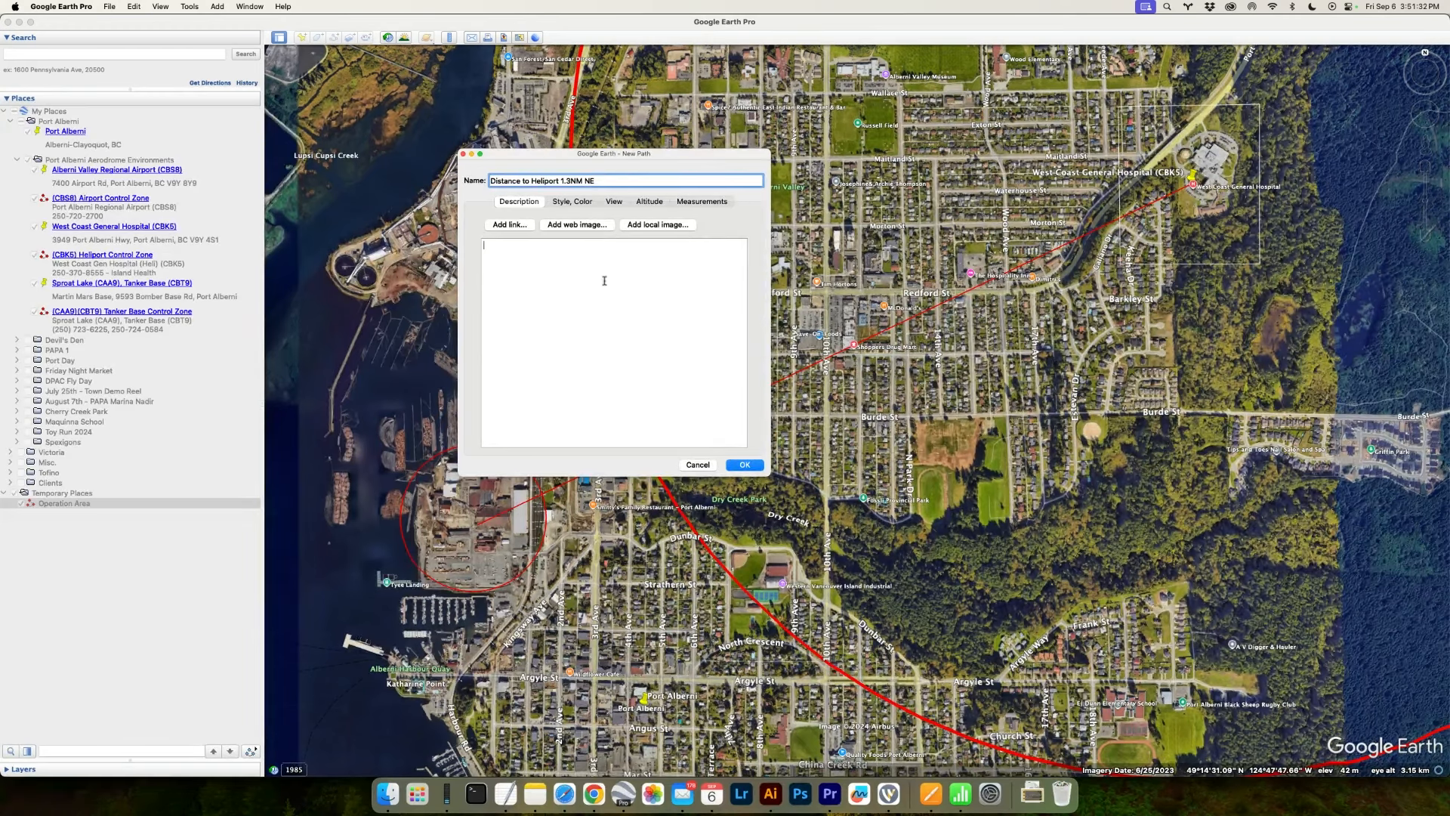
left_click(743, 466)
- Examine the saved heliport distance line and the Operation Area in relation to the surrounding aerodrome control zones and region
scroll(700, 440, "down", 5)
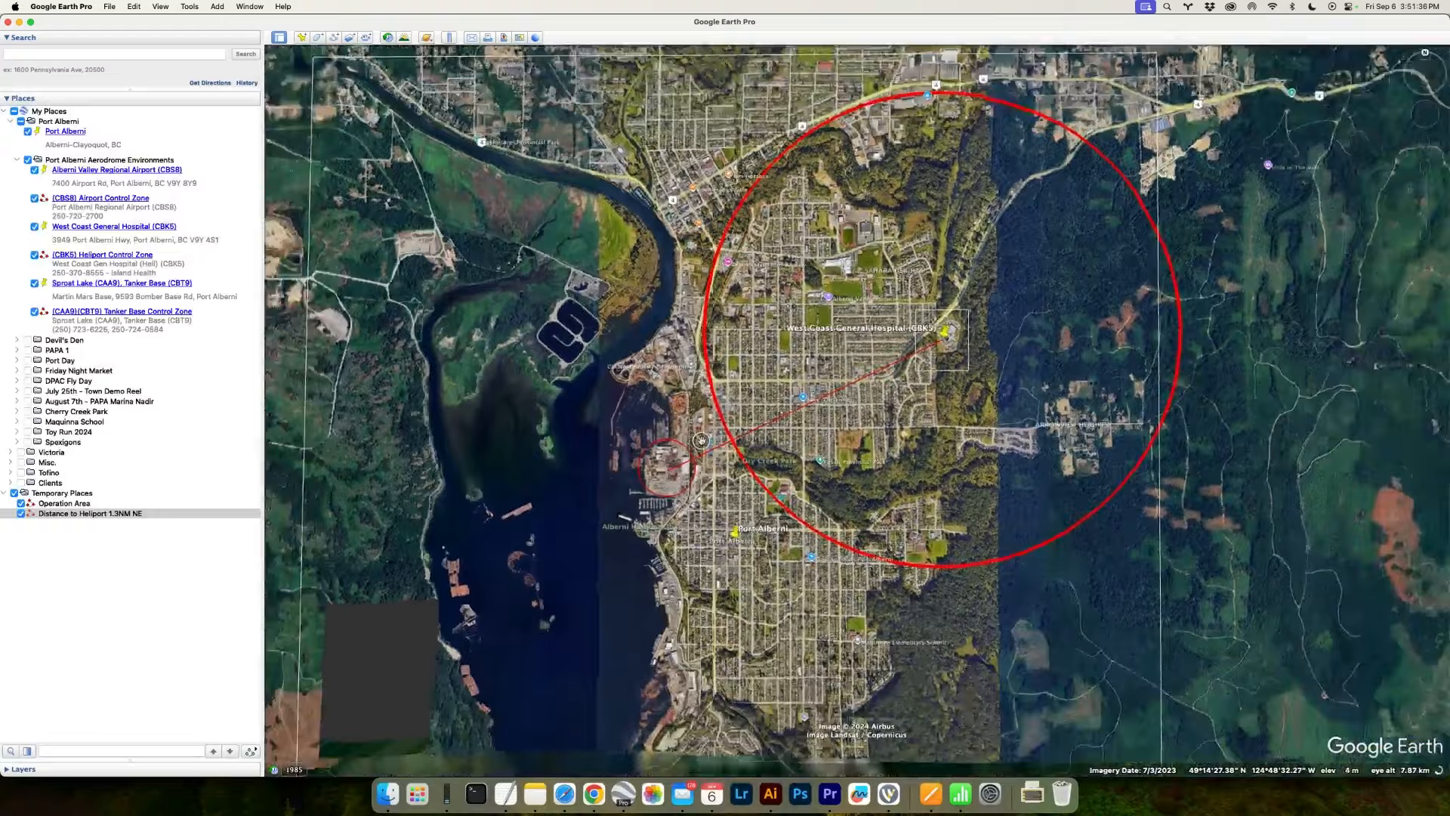
scroll(701, 440, "down", 1)
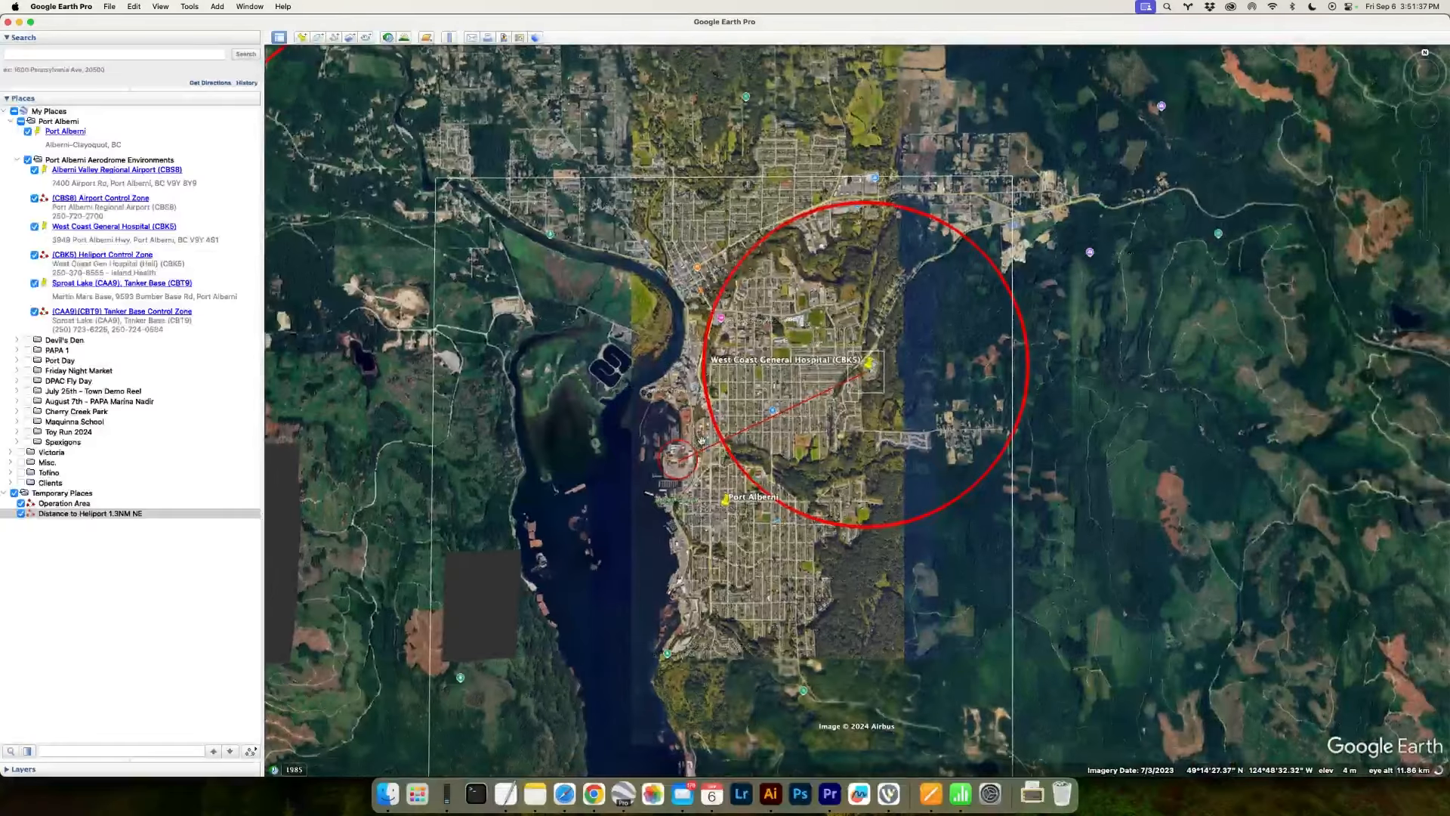
scroll(701, 453, "down", 1)
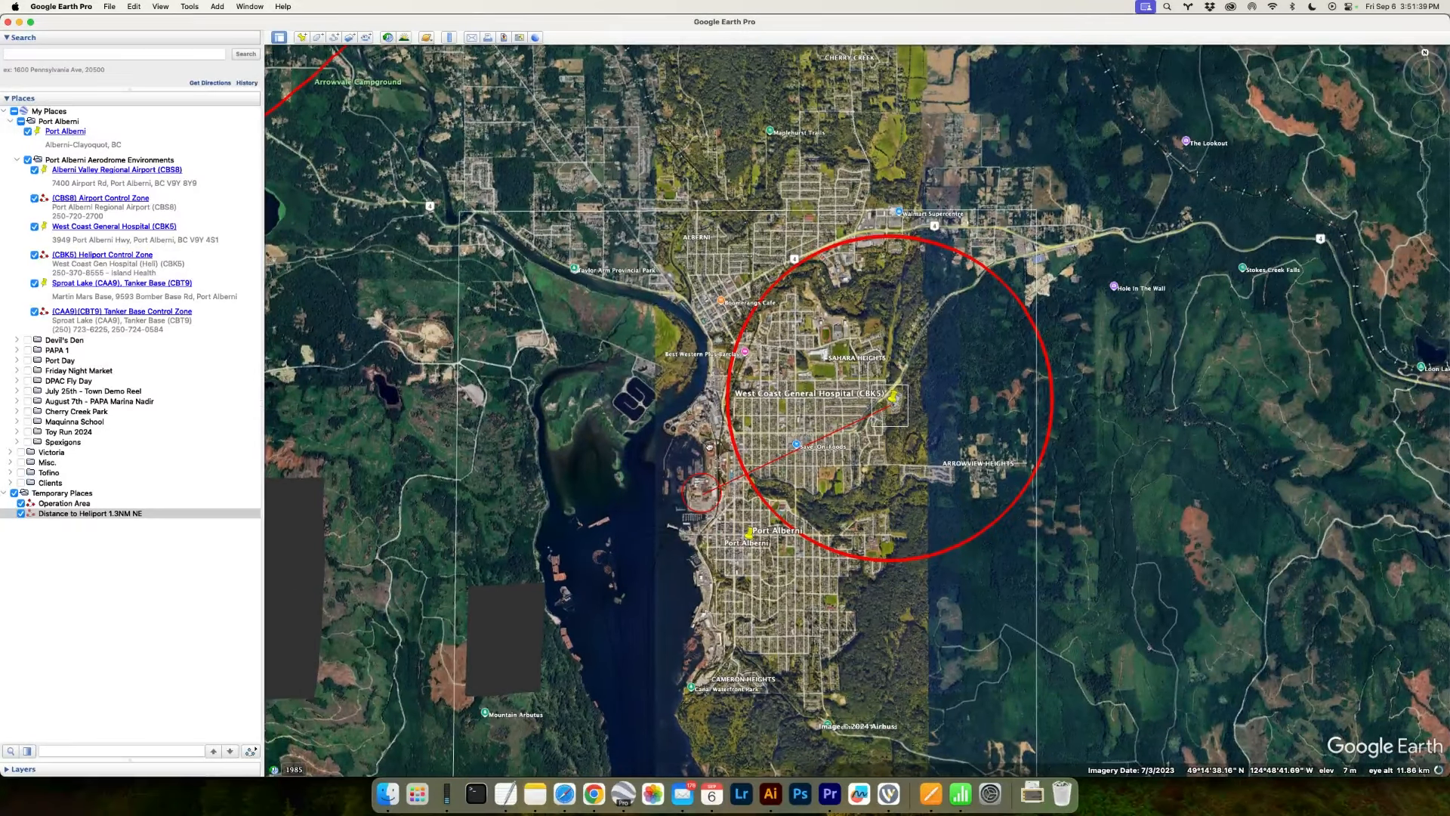
left_click_drag(709, 445, 717, 464)
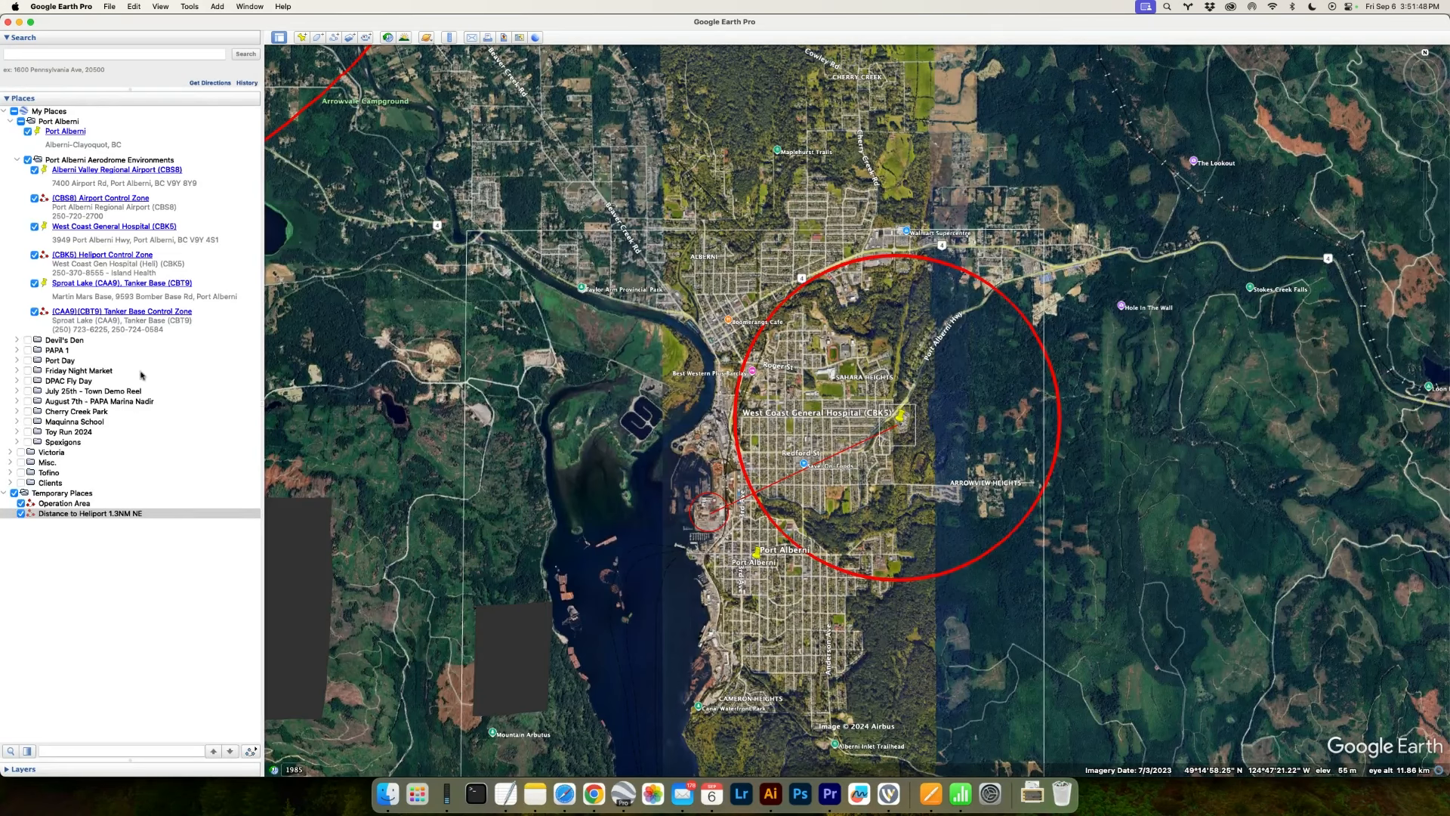
left_click(129, 516)
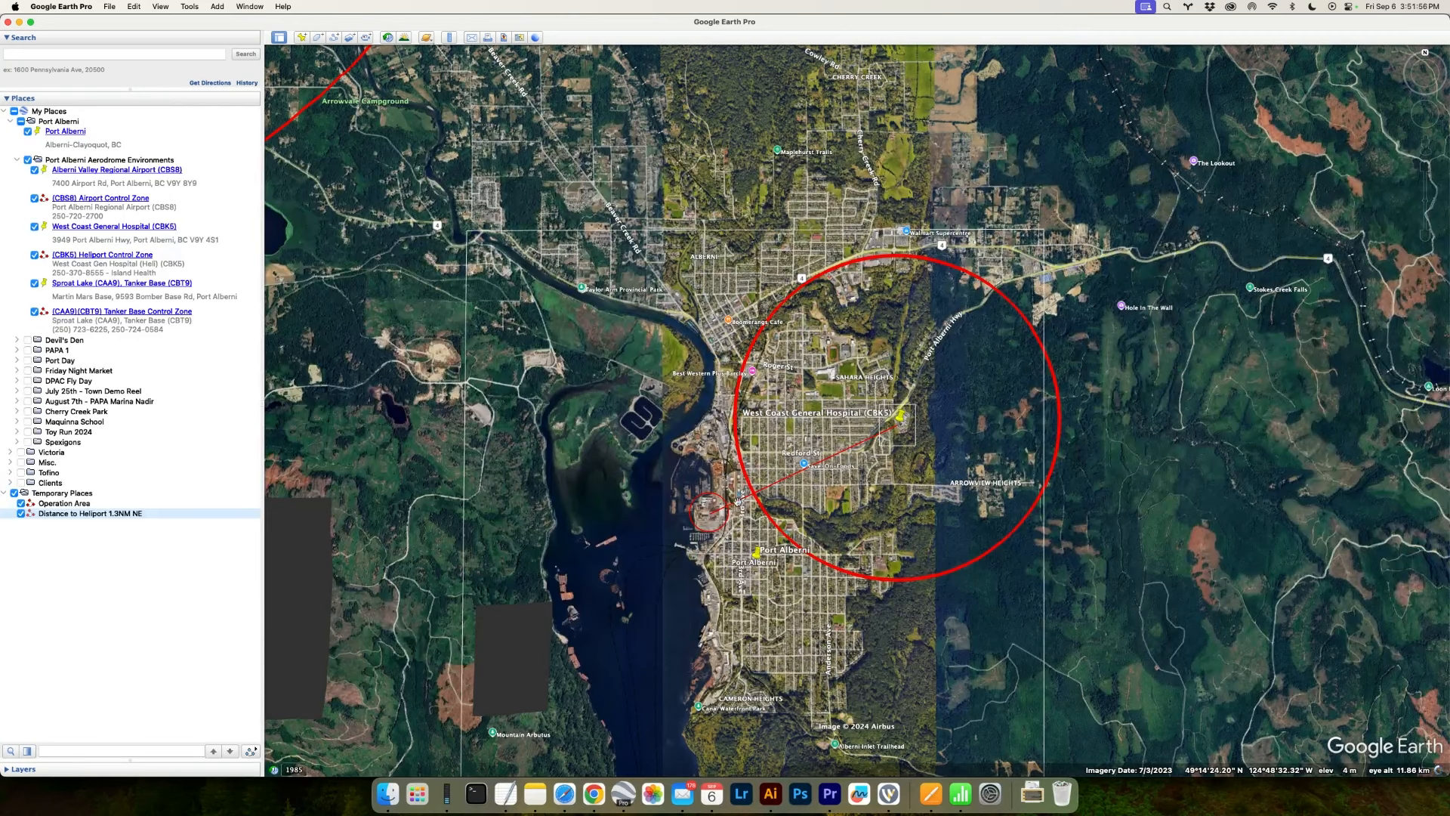
left_click_drag(894, 426, 927, 379)
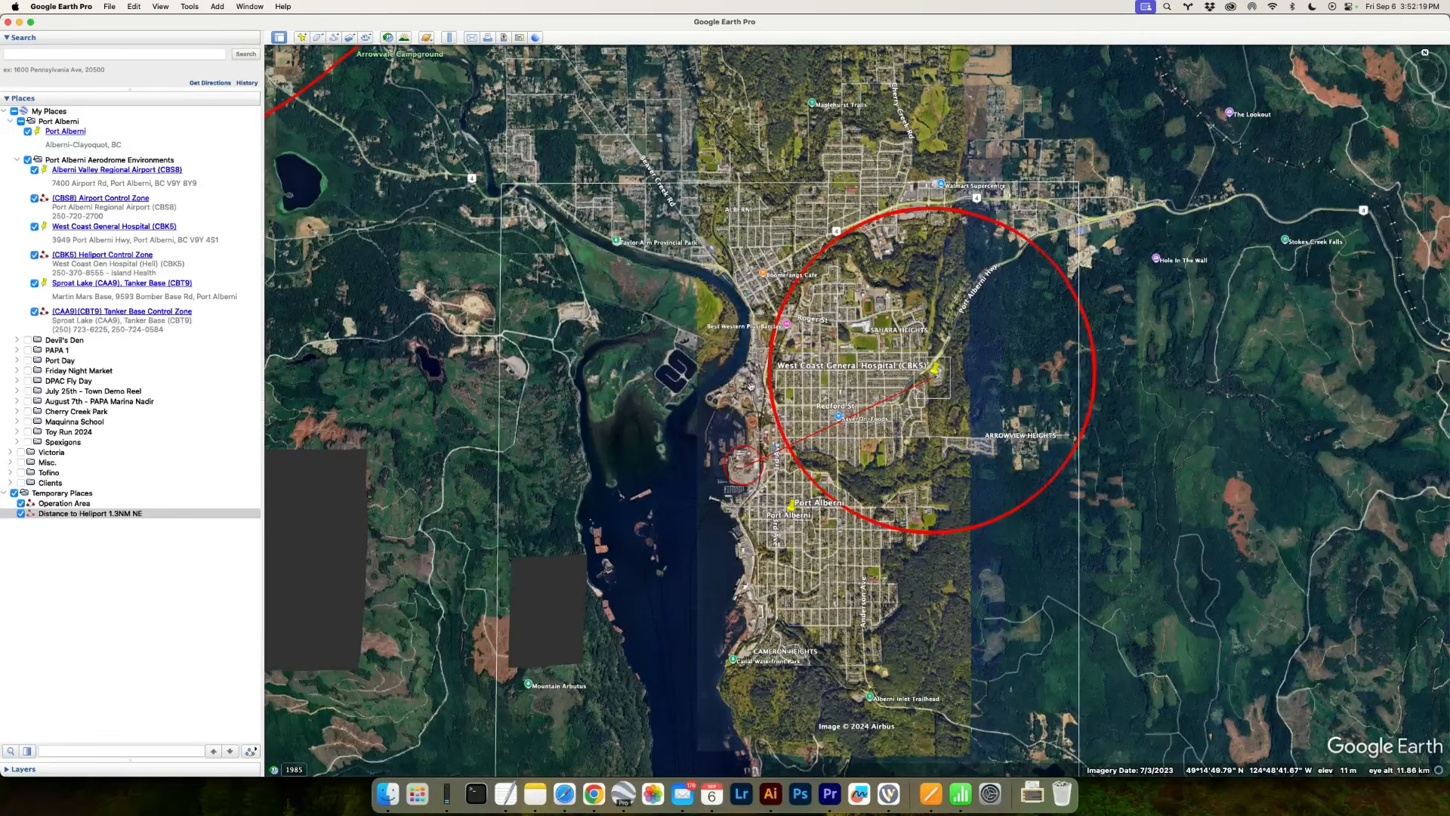
scroll(738, 401, "down", 3)
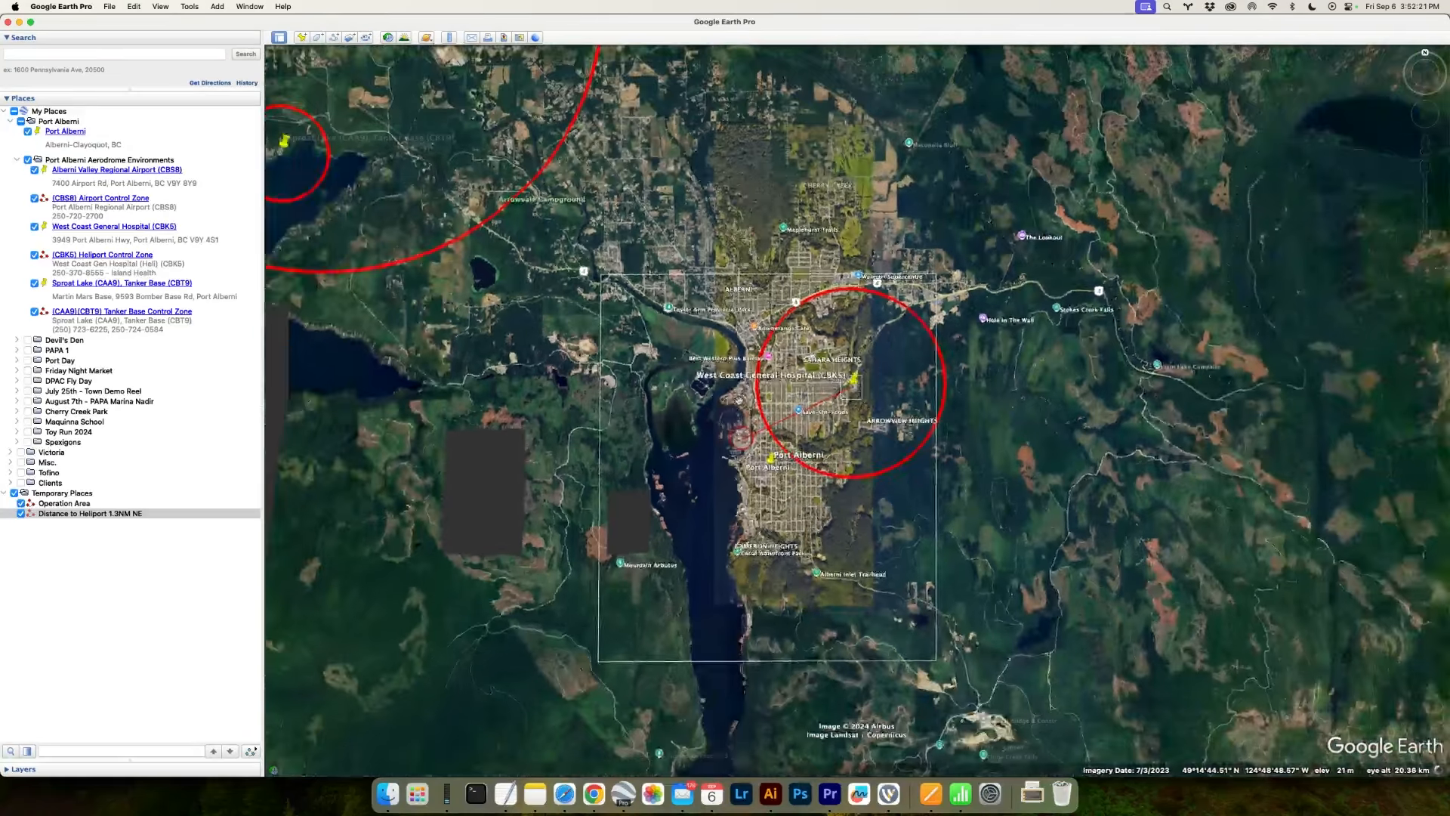
scroll(738, 401, "down", 8)
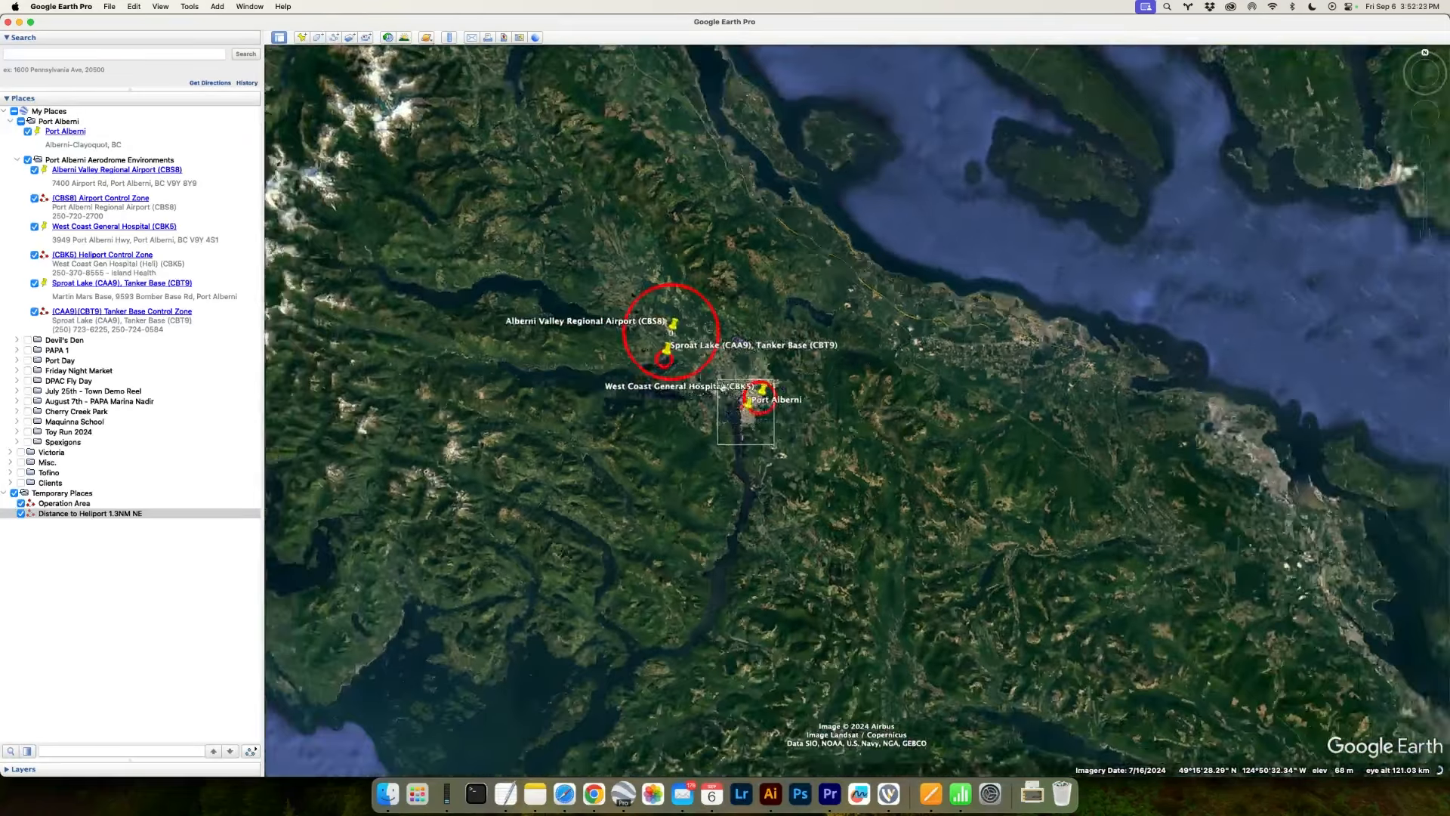
left_click_drag(722, 387, 747, 426)
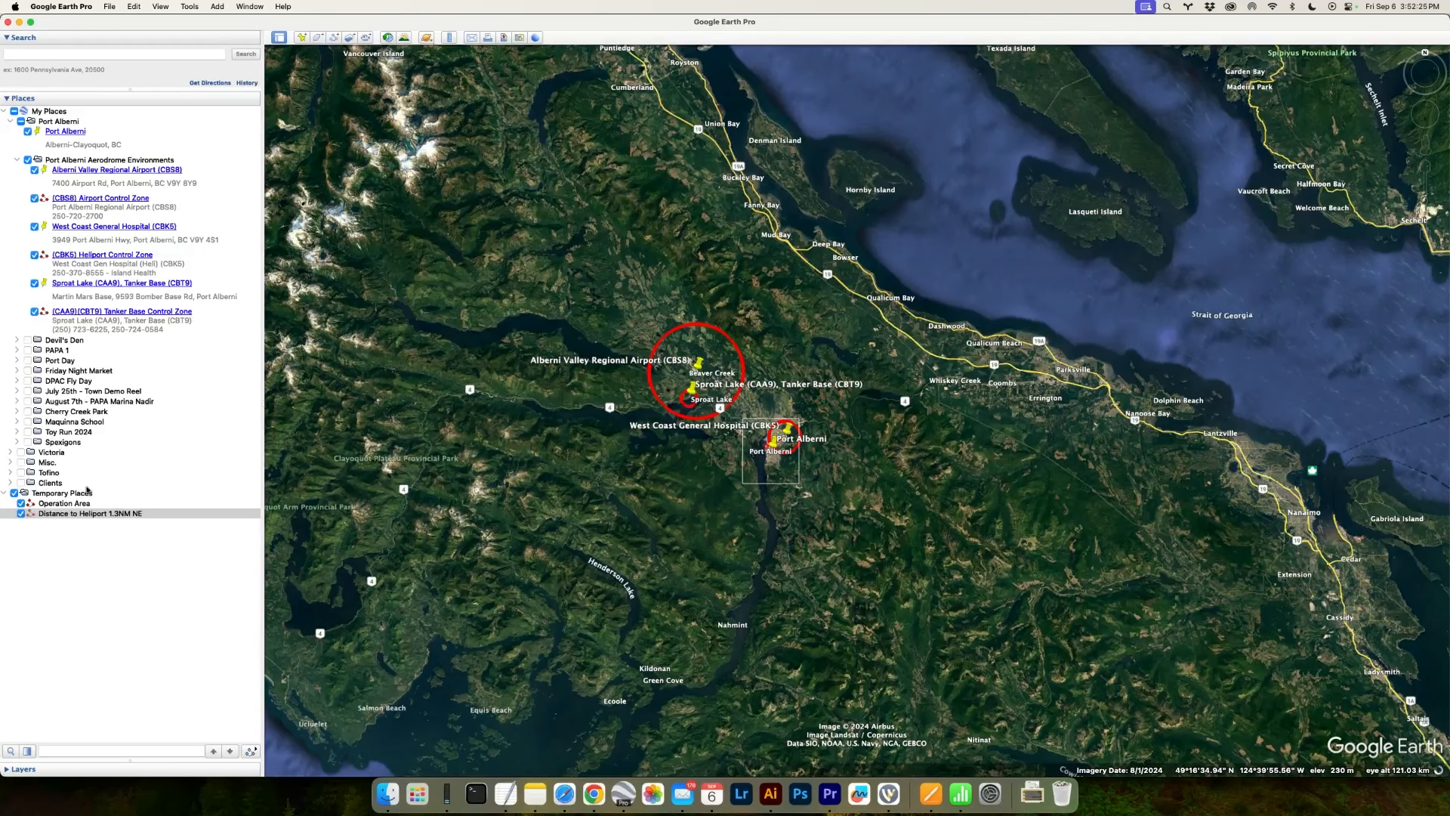
- Hide all items in the Temporary Places and Port Alberni folders to clear the map around Port Alberni
left_click(14, 493)
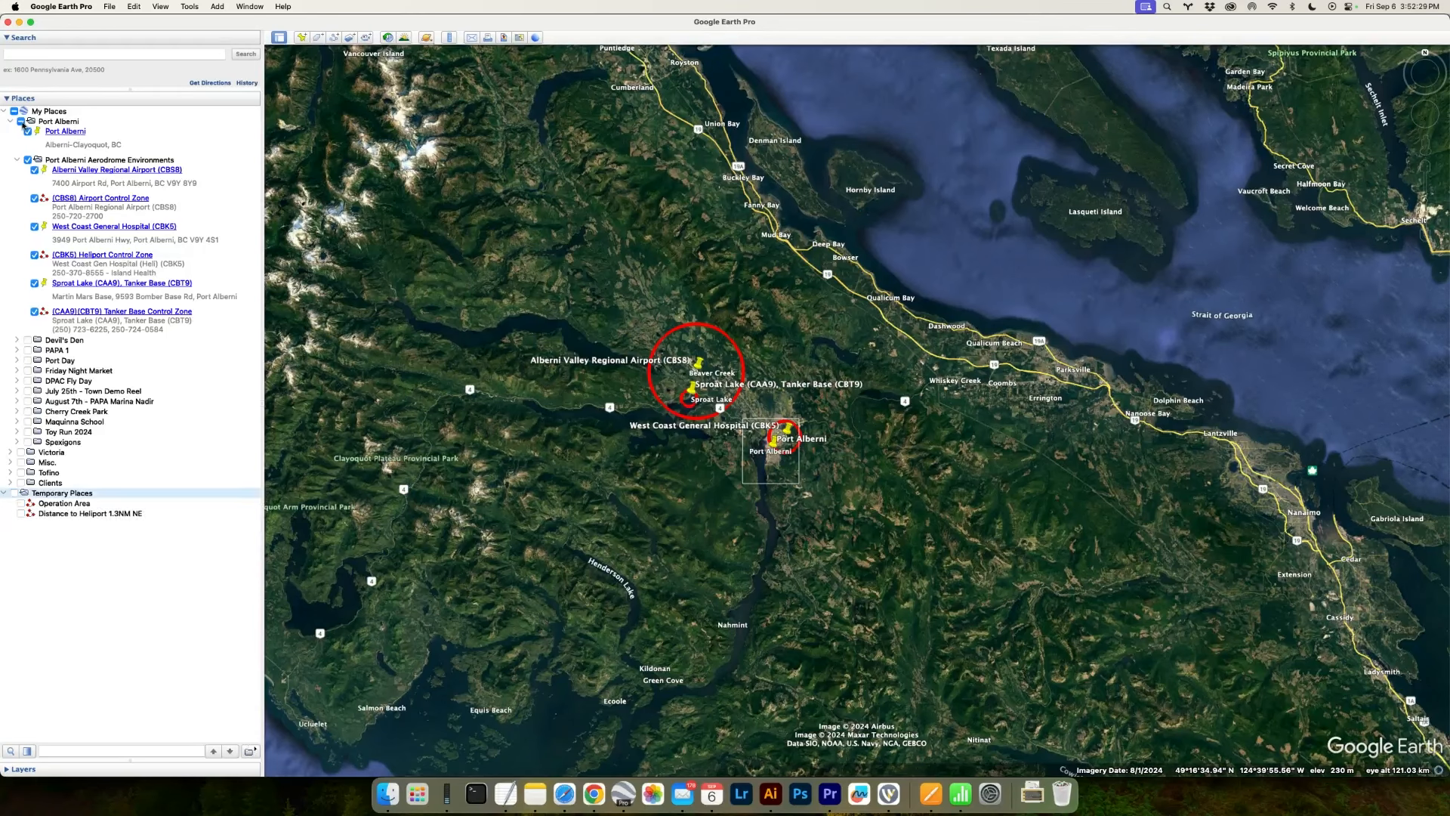
left_click(20, 120)
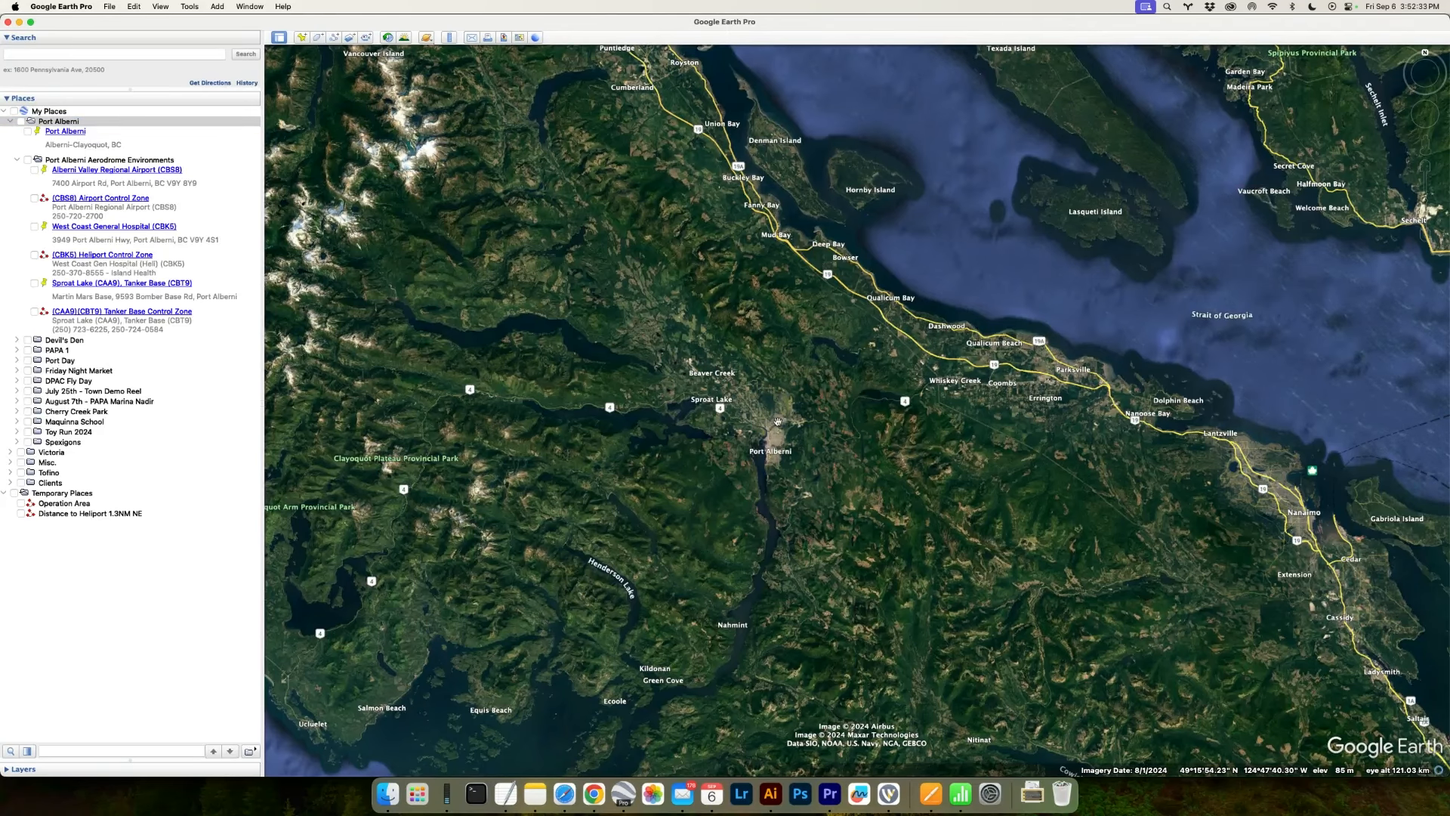
scroll(769, 420, "up", 3)
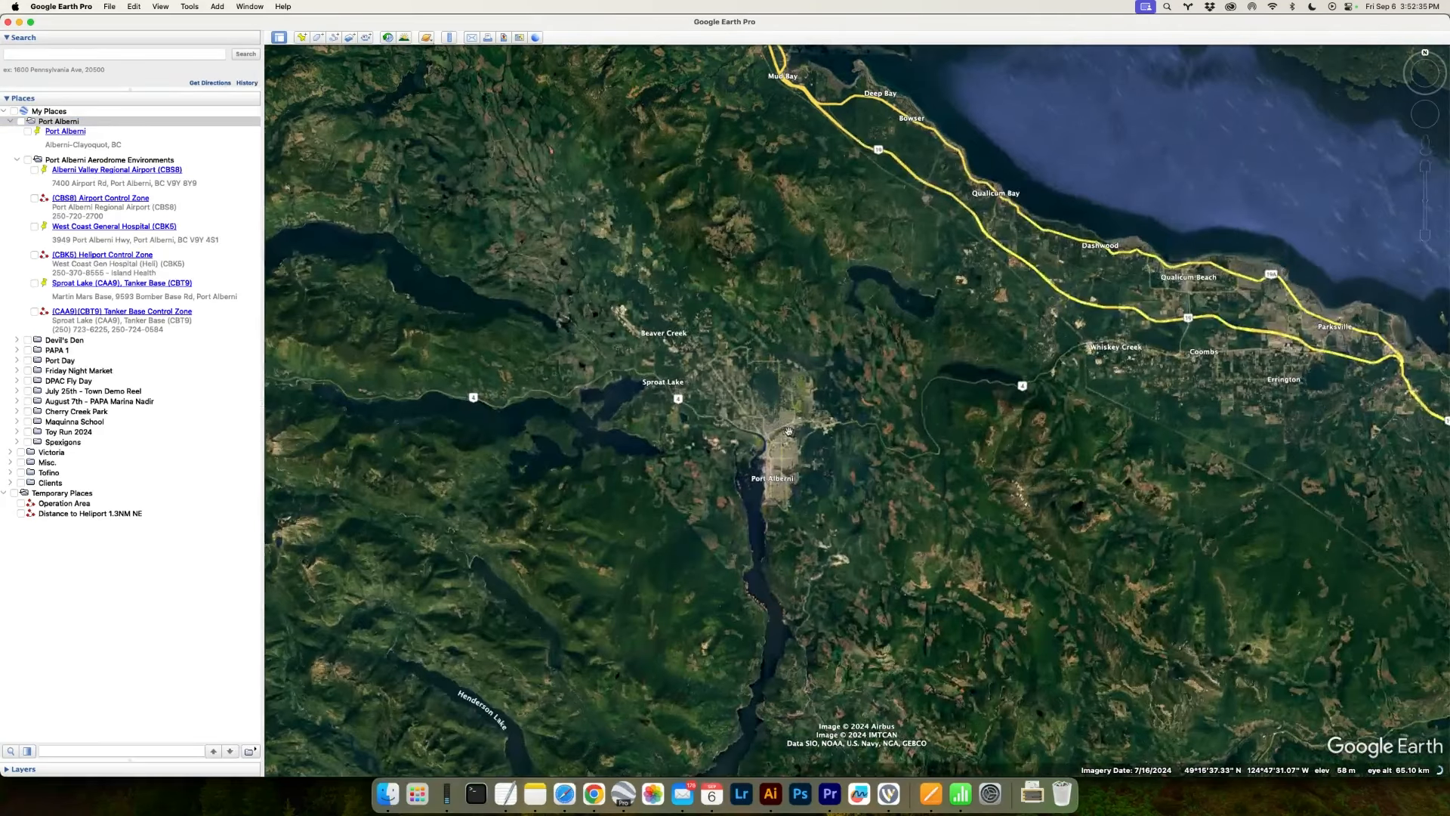
scroll(757, 422, "up", 2)
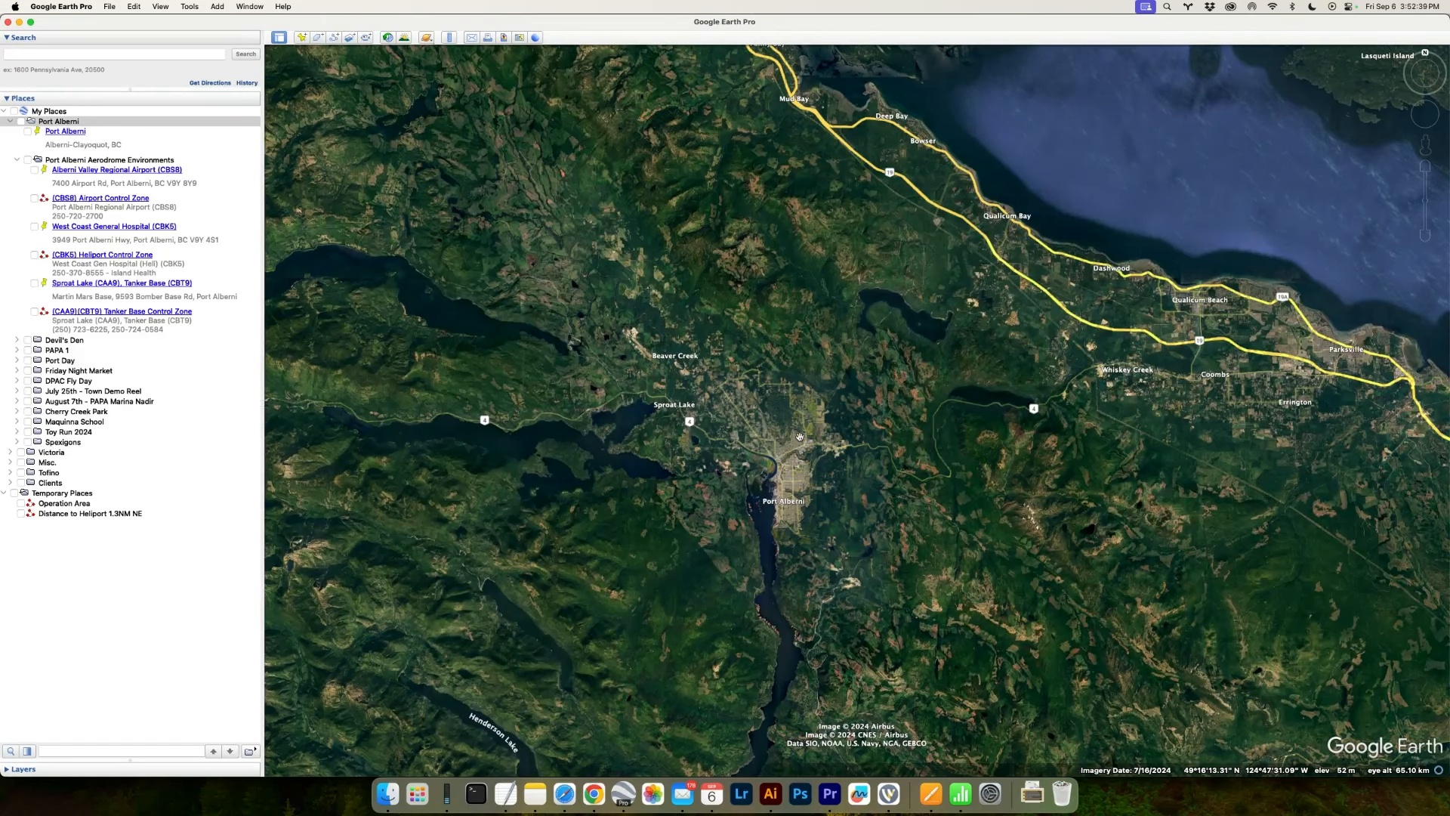
left_click_drag(781, 430, 781, 417)
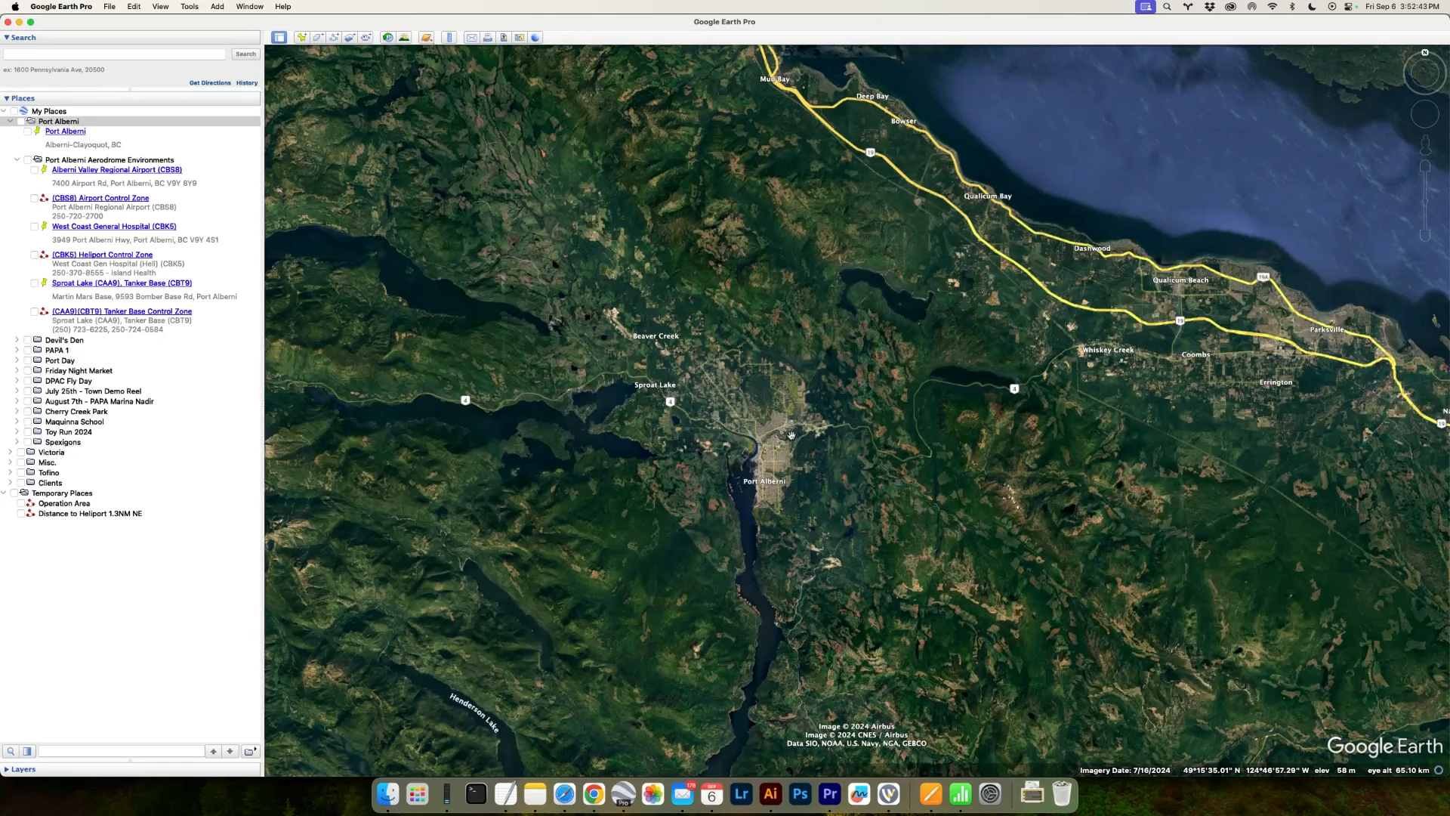
left_click_drag(790, 445, 756, 434)
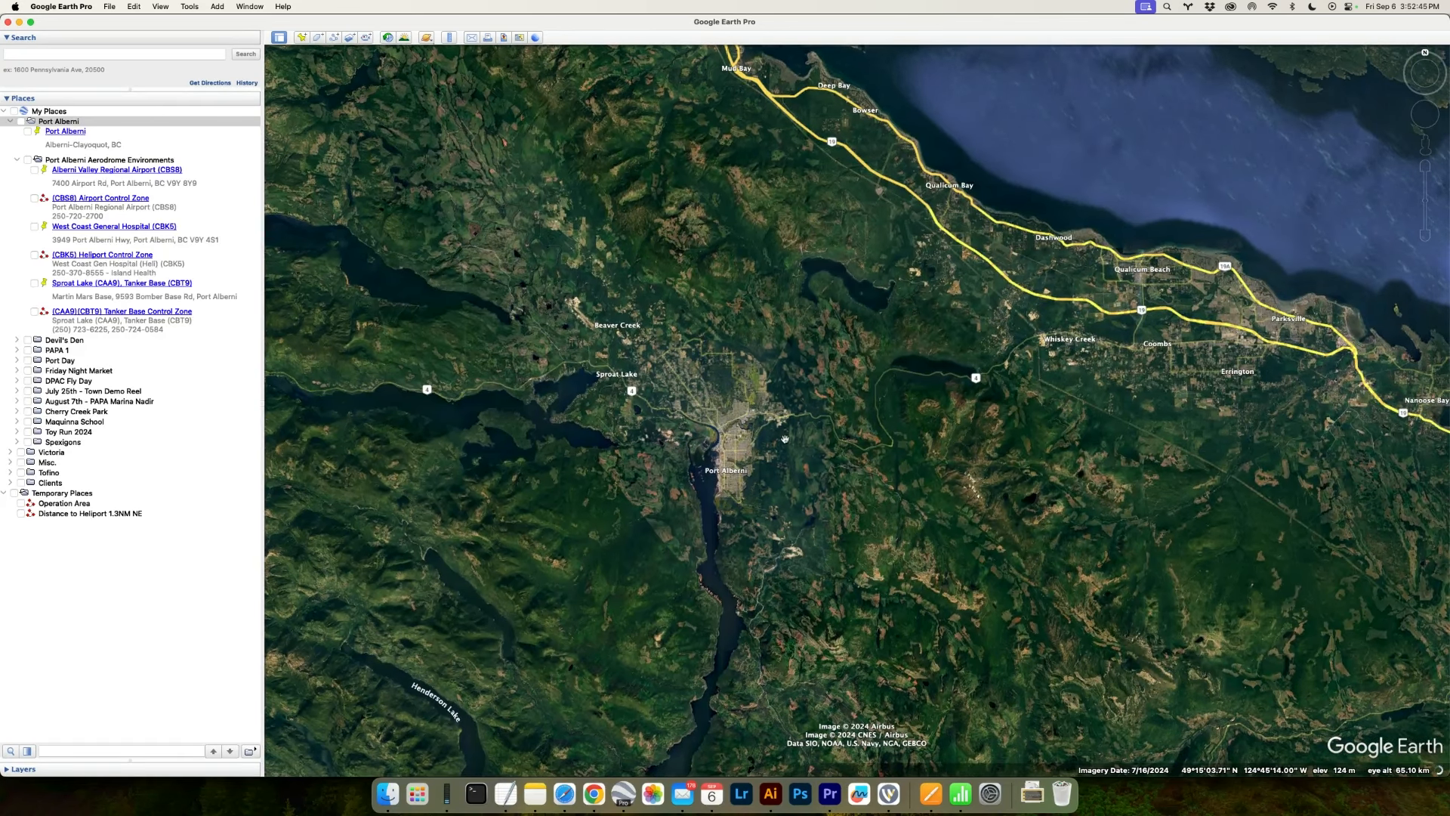
- Search for the Port Alberni hospital and go to the suggested West Coast General Hospital on Port Alberni Highway
left_click(51, 51)
type("Port Alberni")
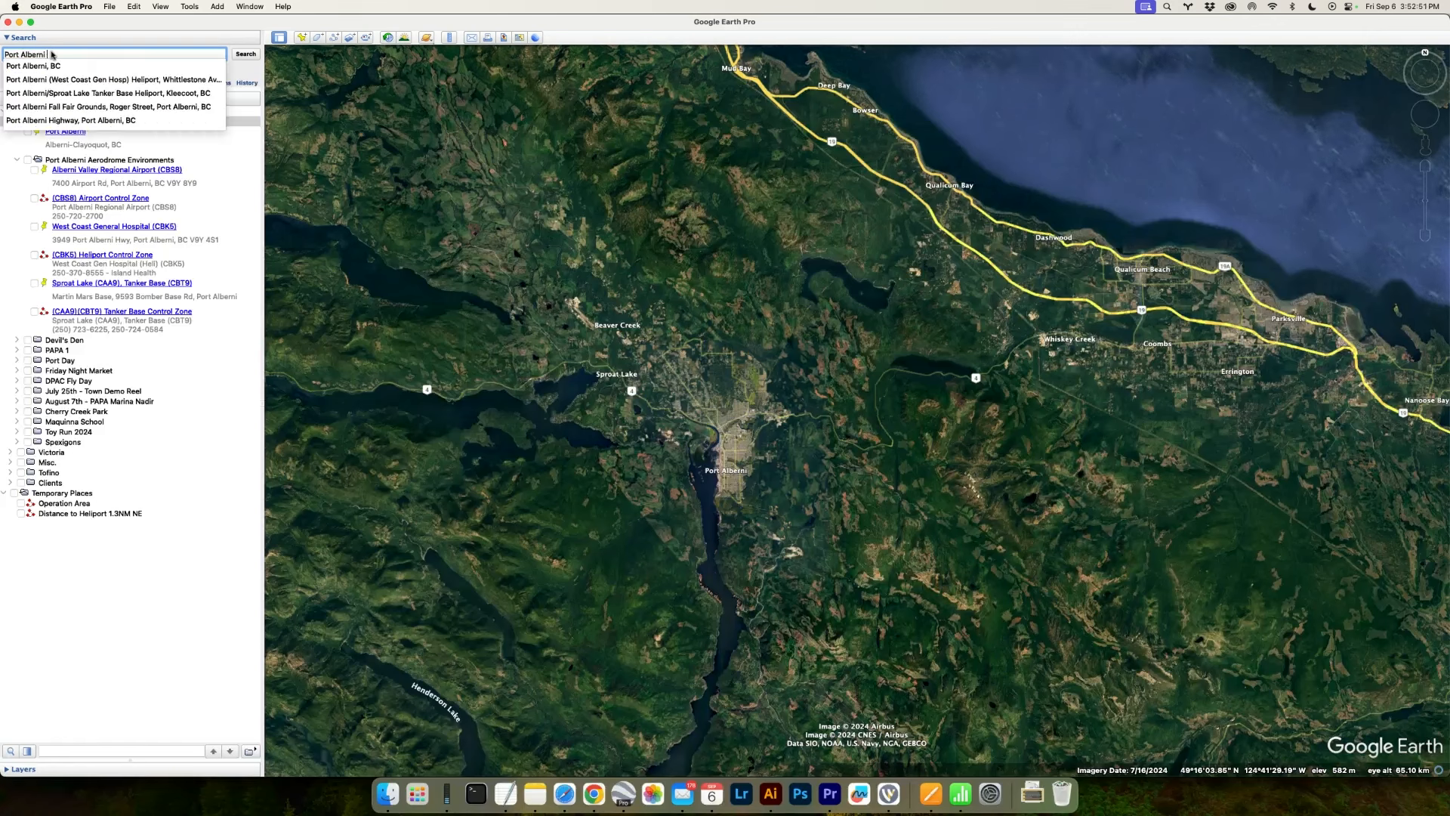
type(" hospital")
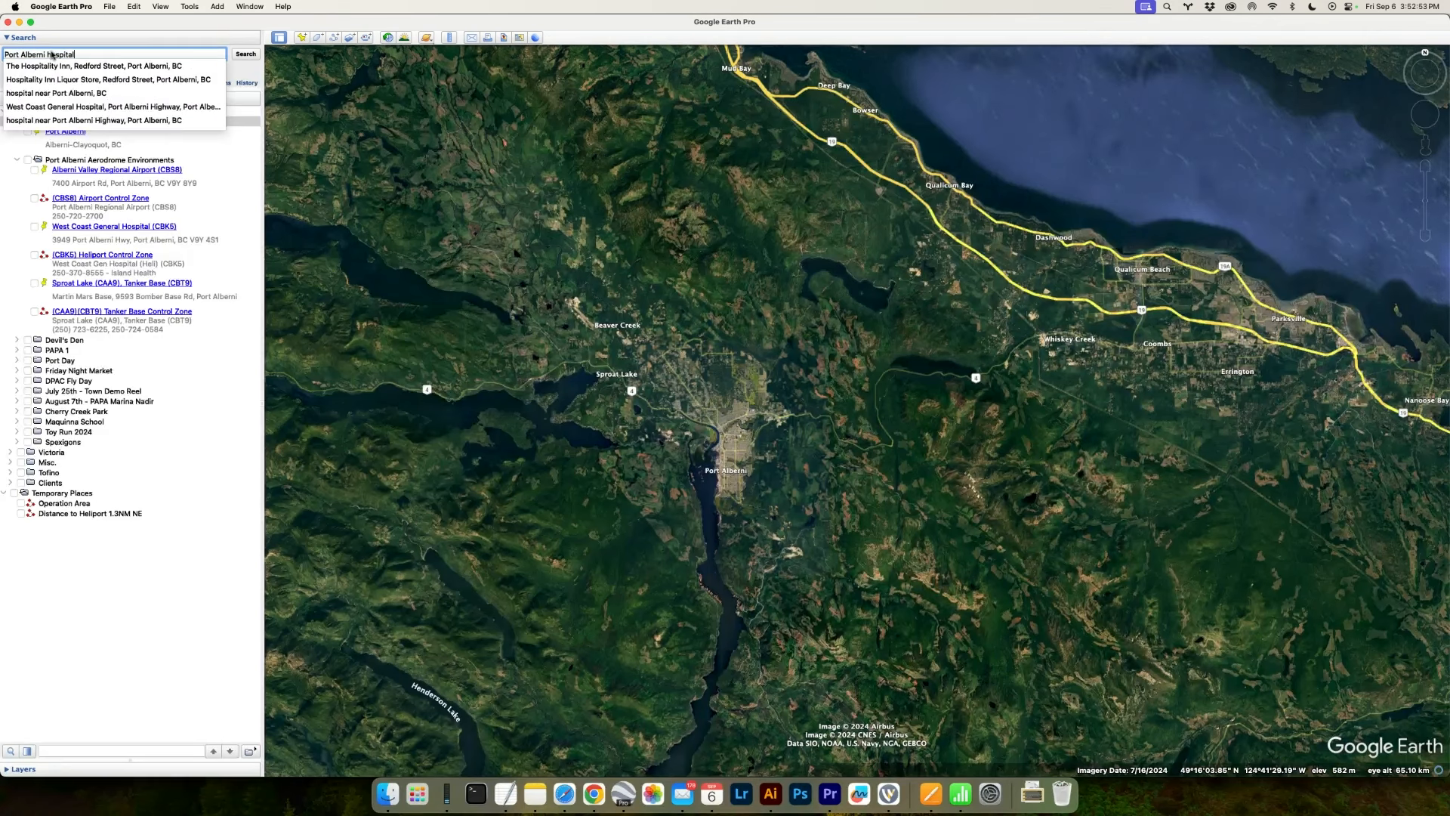
left_click(109, 108)
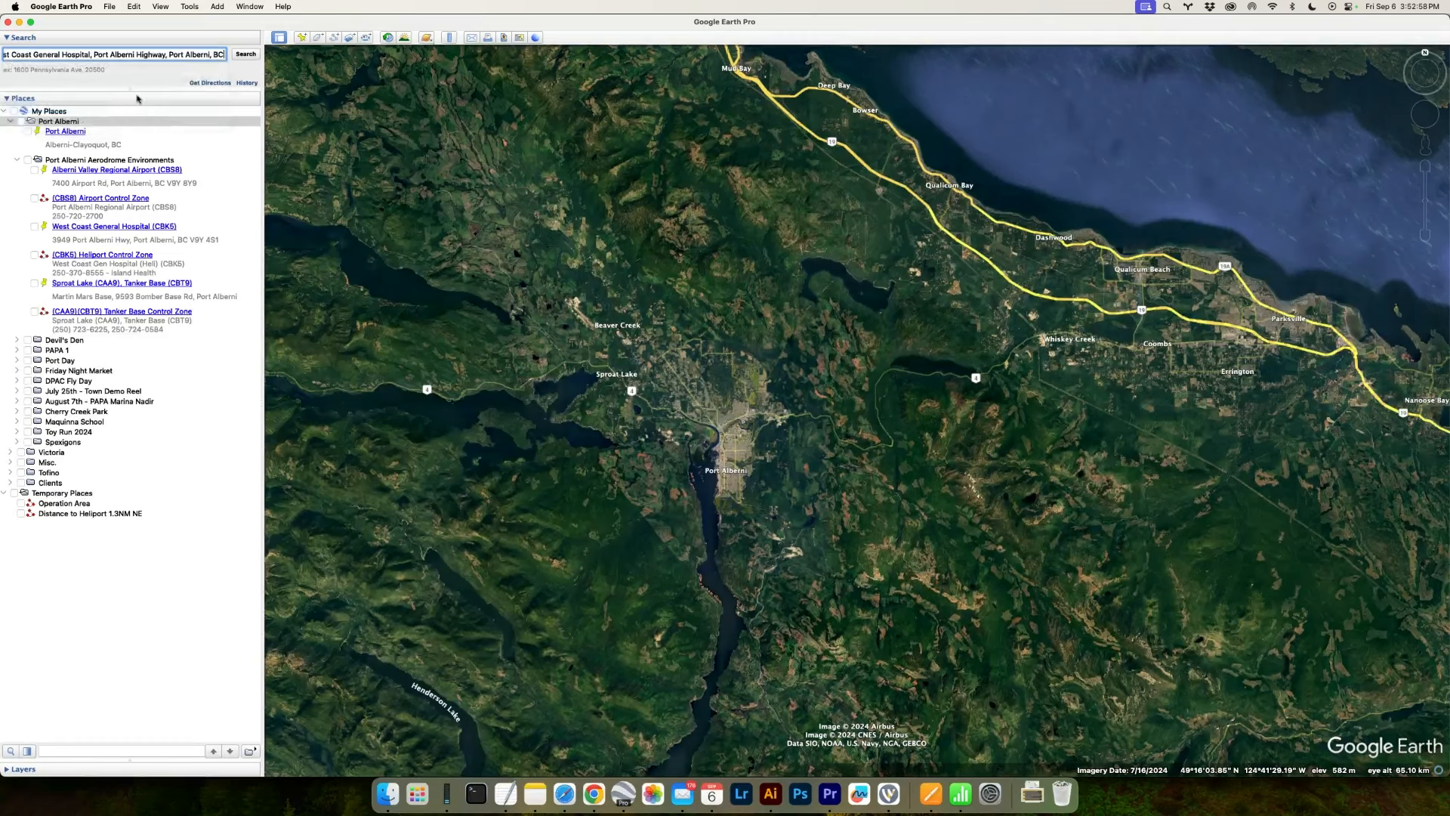
left_click(246, 55)
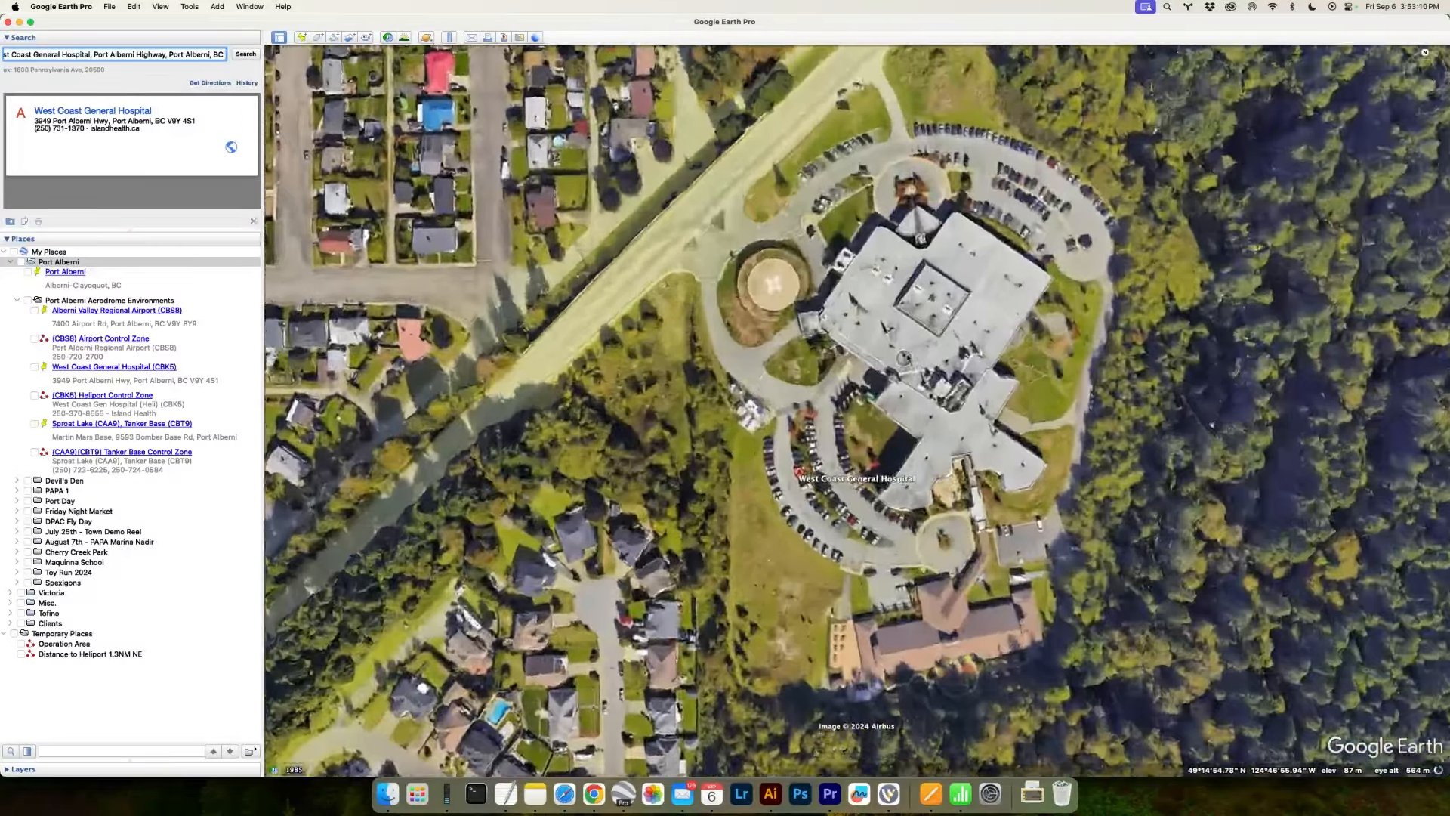
- Start a new placemark and position it on the H at the centre of the West Coast General Hospital helipad
scroll(904, 358, "up", 3)
left_click(743, 278)
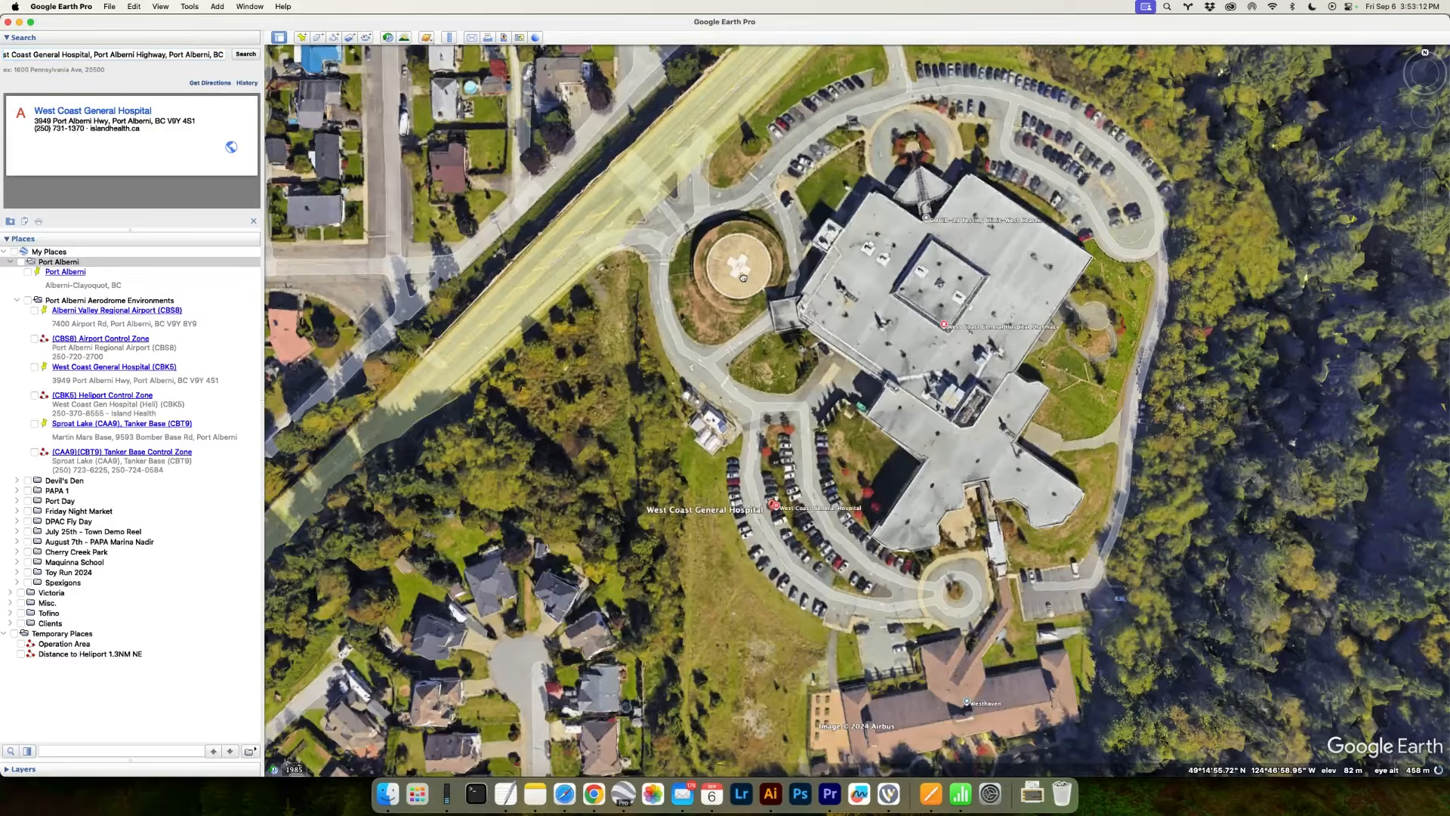
left_click_drag(743, 278, 785, 391)
scroll(785, 388, "up", 3)
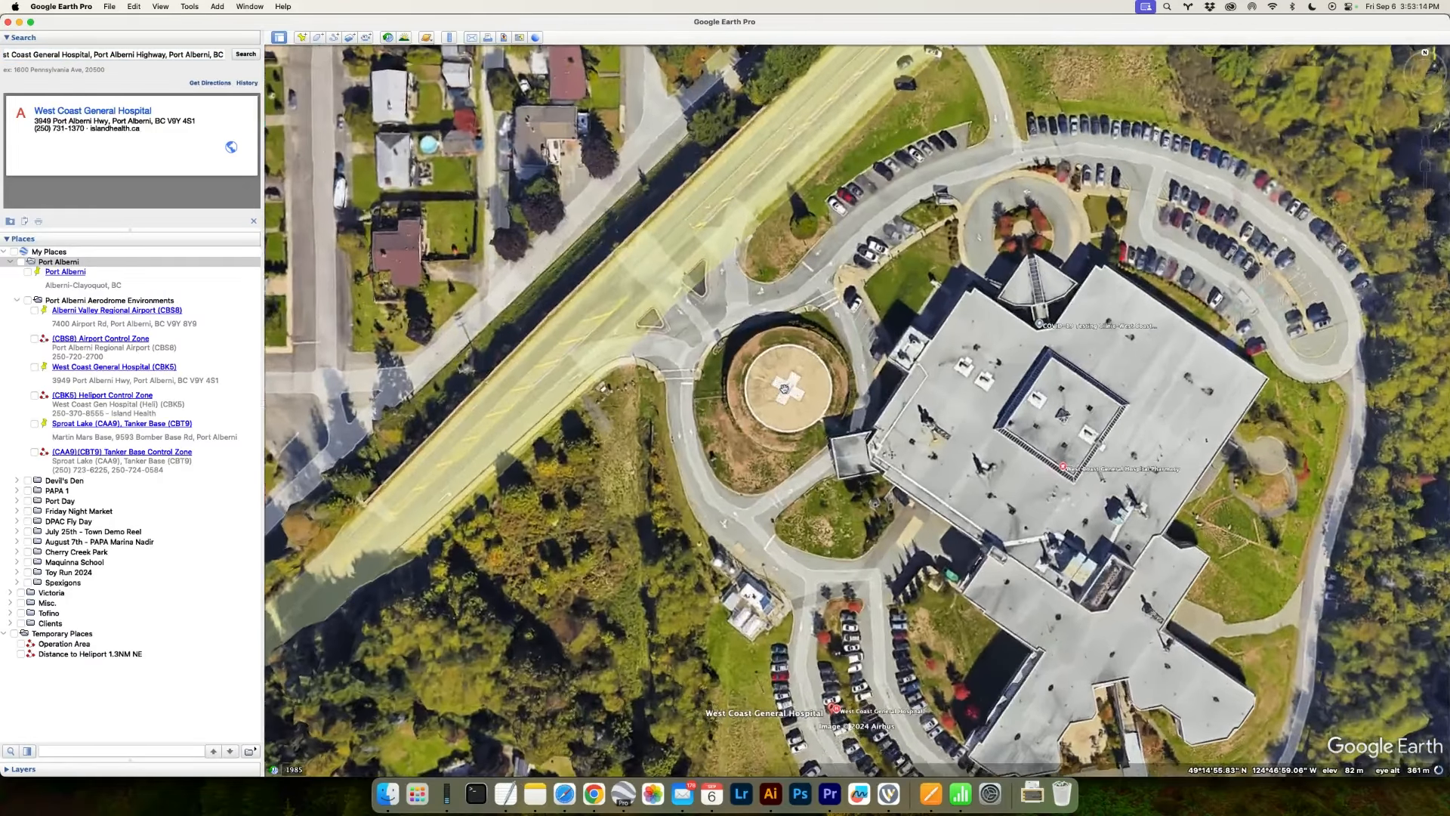
scroll(784, 388, "up", 3)
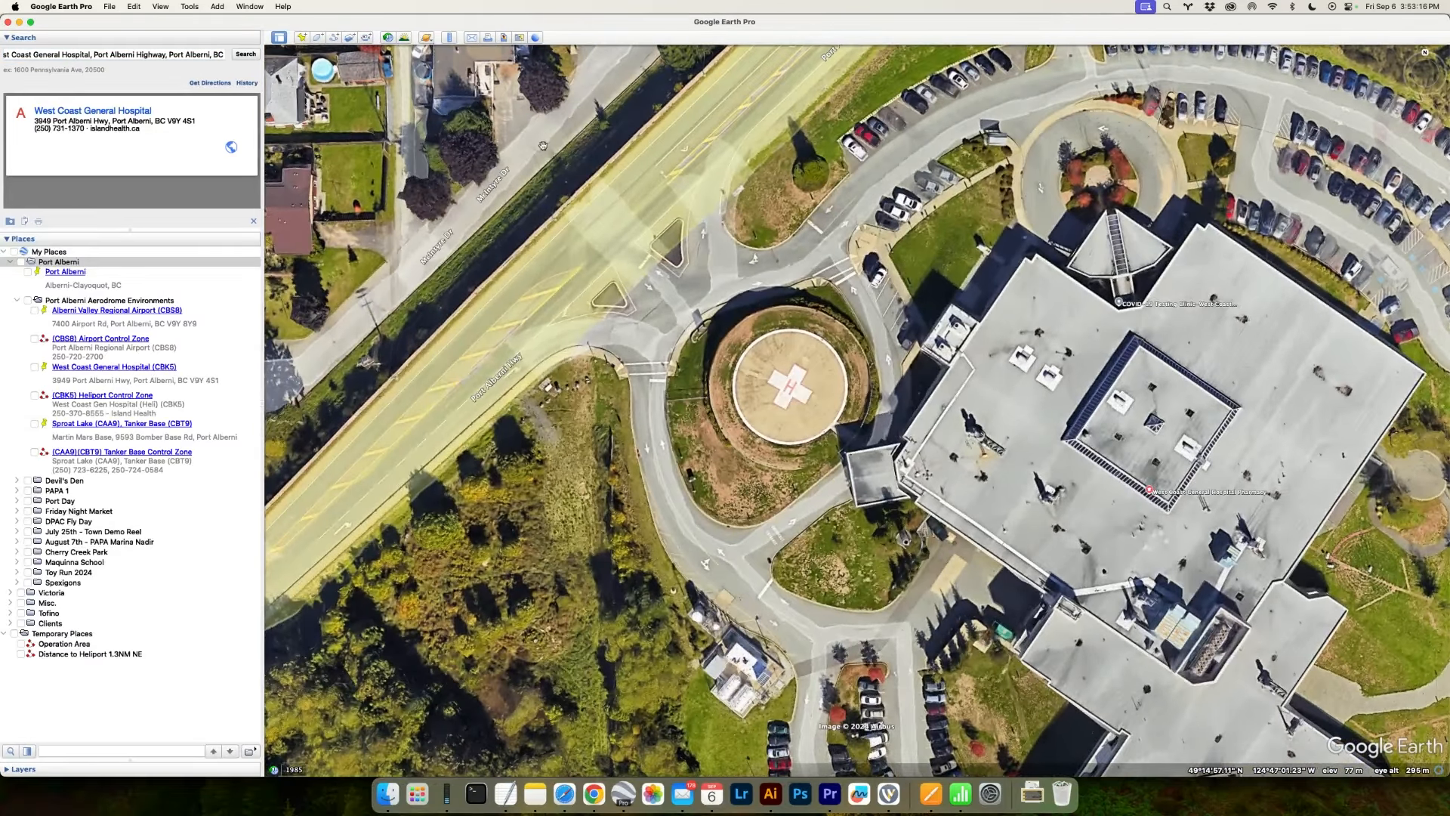
left_click(301, 37)
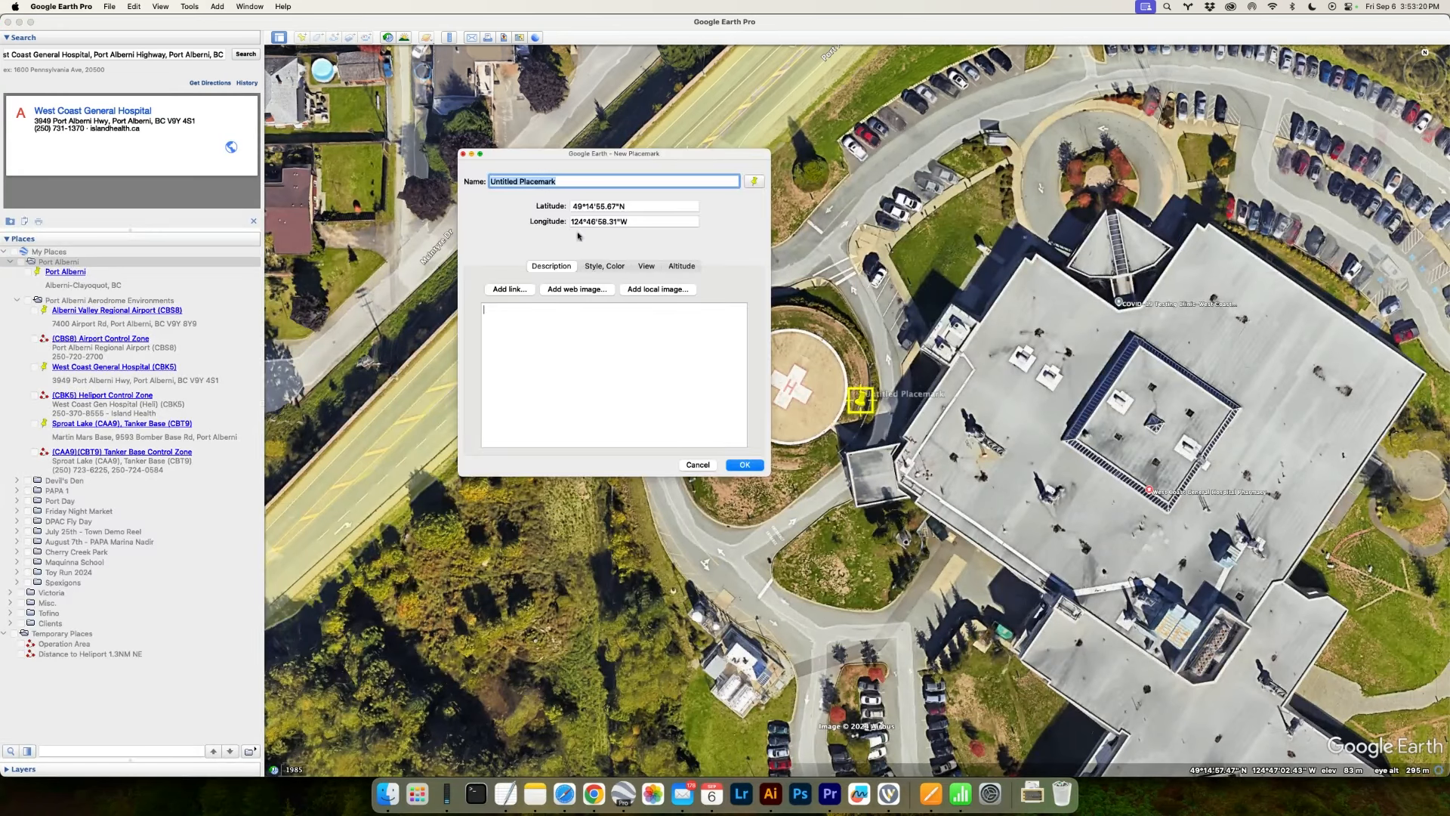
left_click_drag(669, 156, 597, 164)
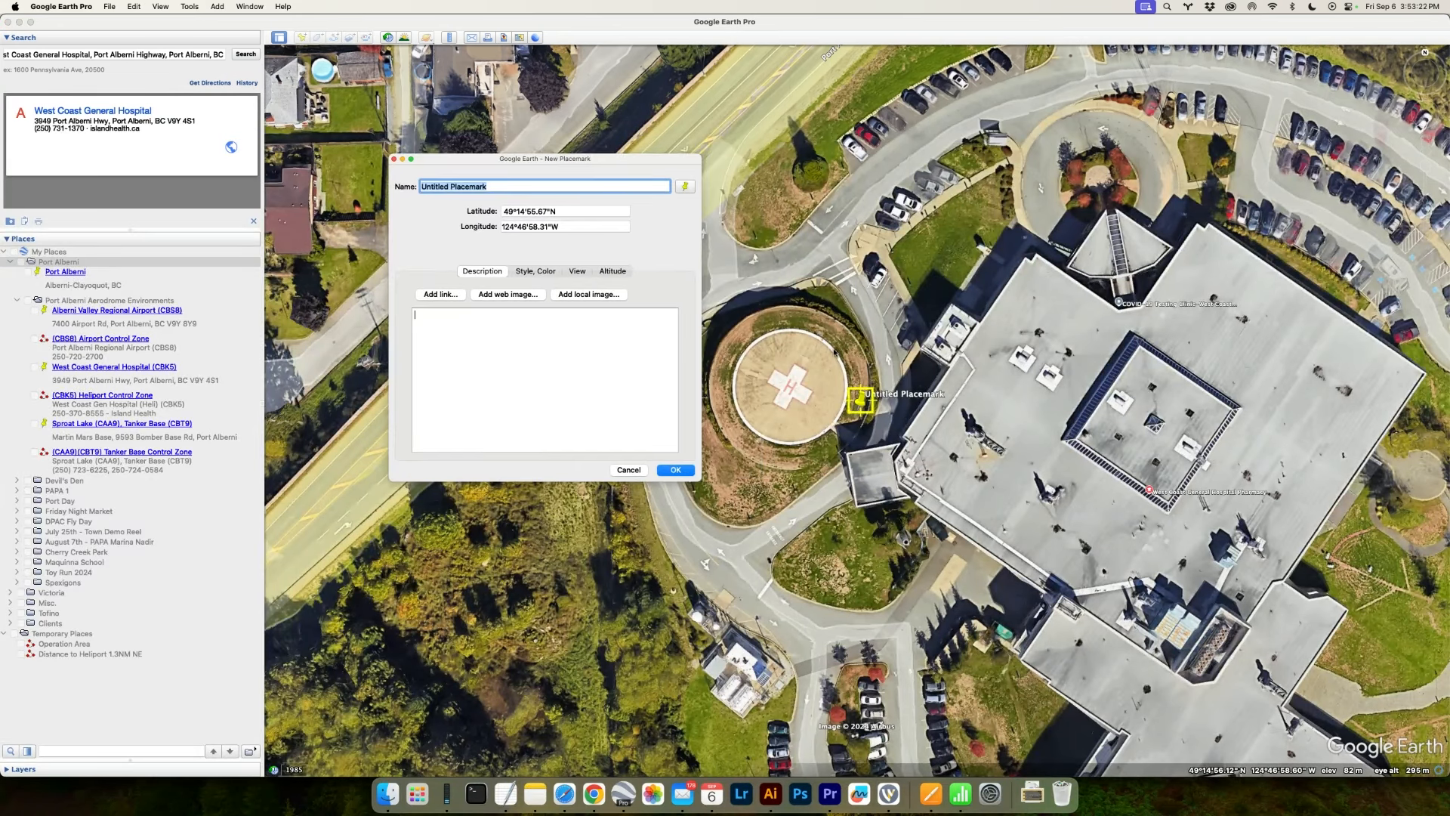
left_click_drag(859, 412, 793, 389)
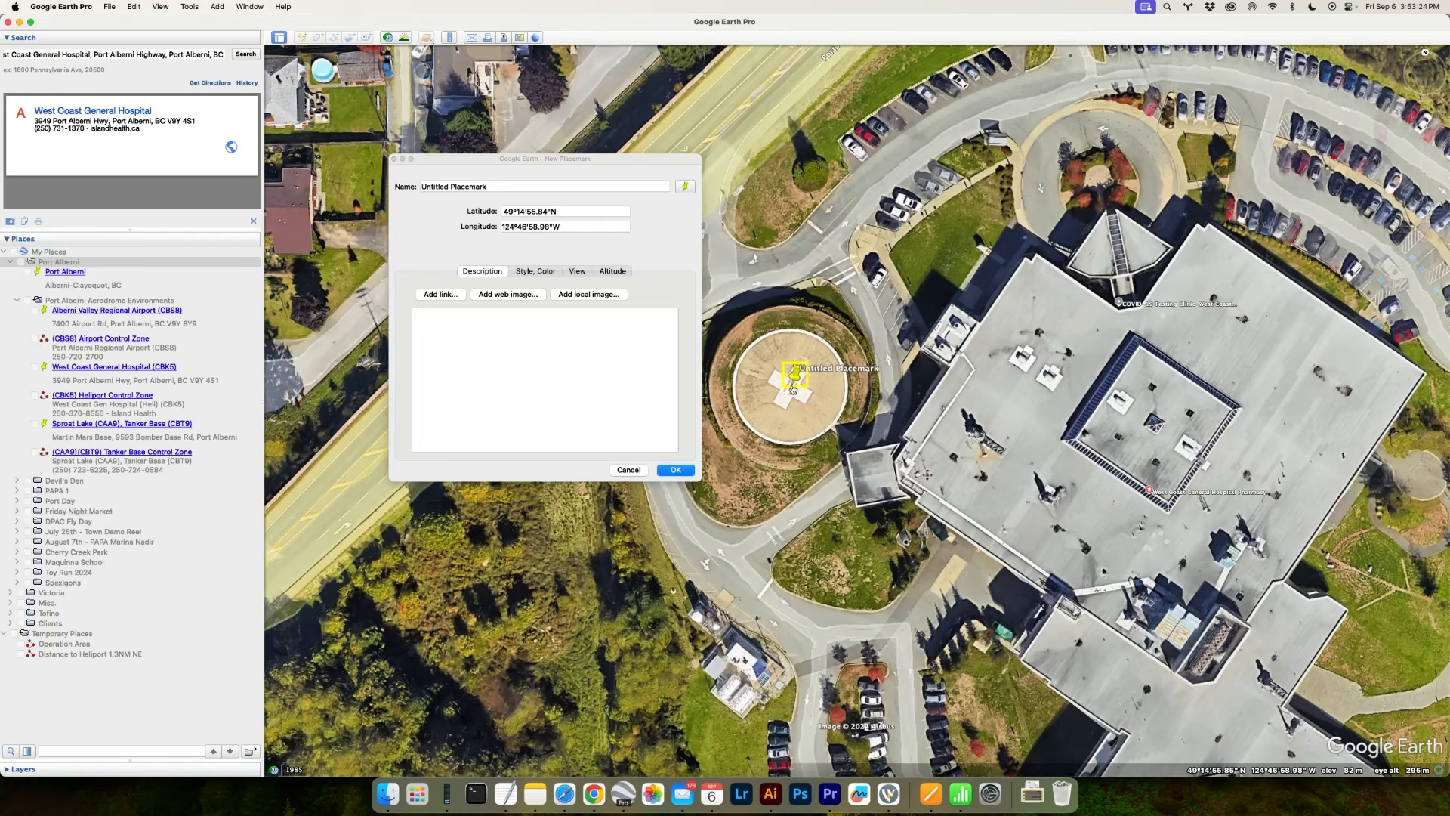
- Name the helipad placemark "Port Alberni General Hospital Heliport" and save it
left_click(495, 188)
type("Port Alberni He")
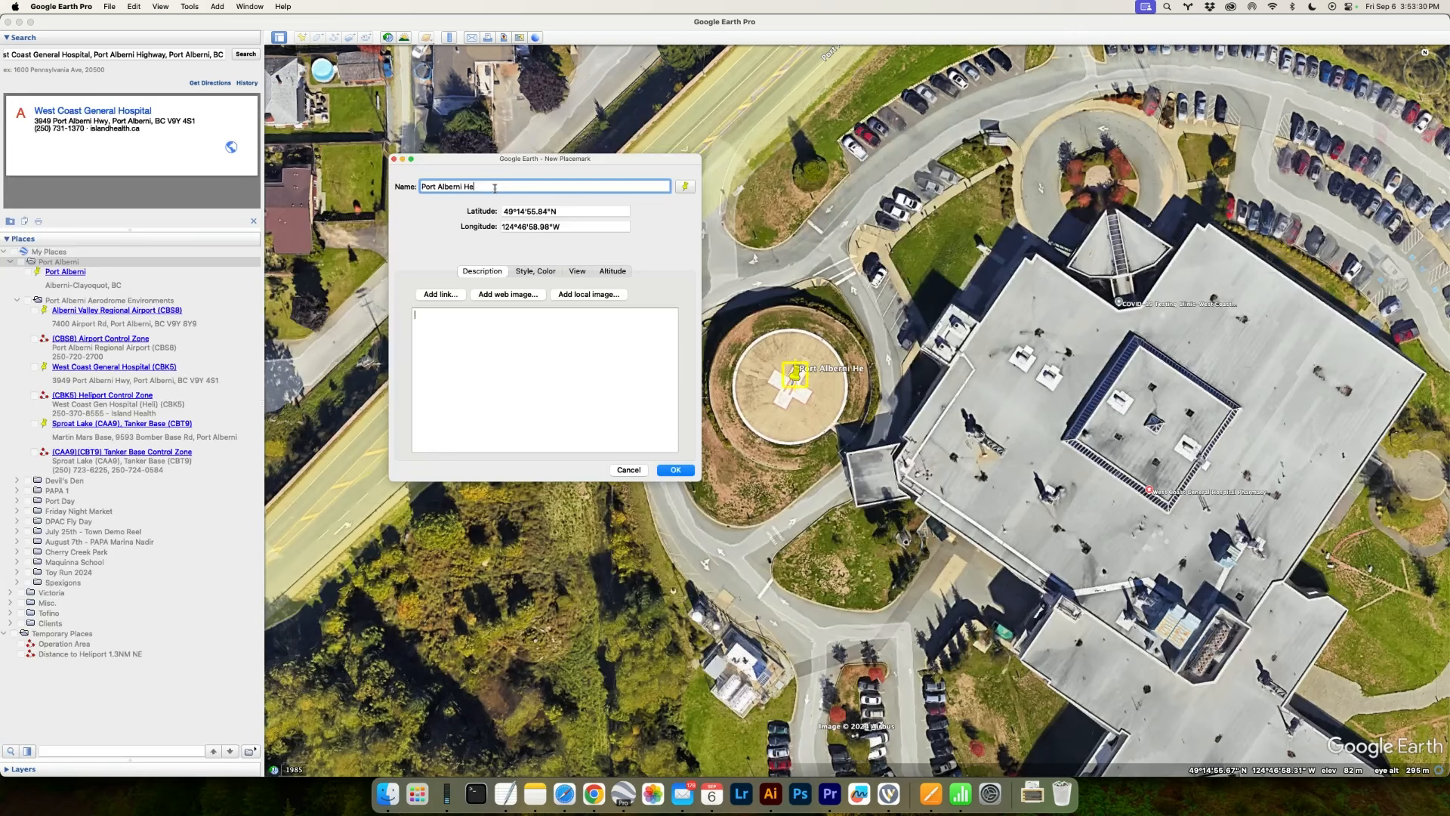
type("n")
key("BackSpace")
key("BackSpace")
key("BackSpace")
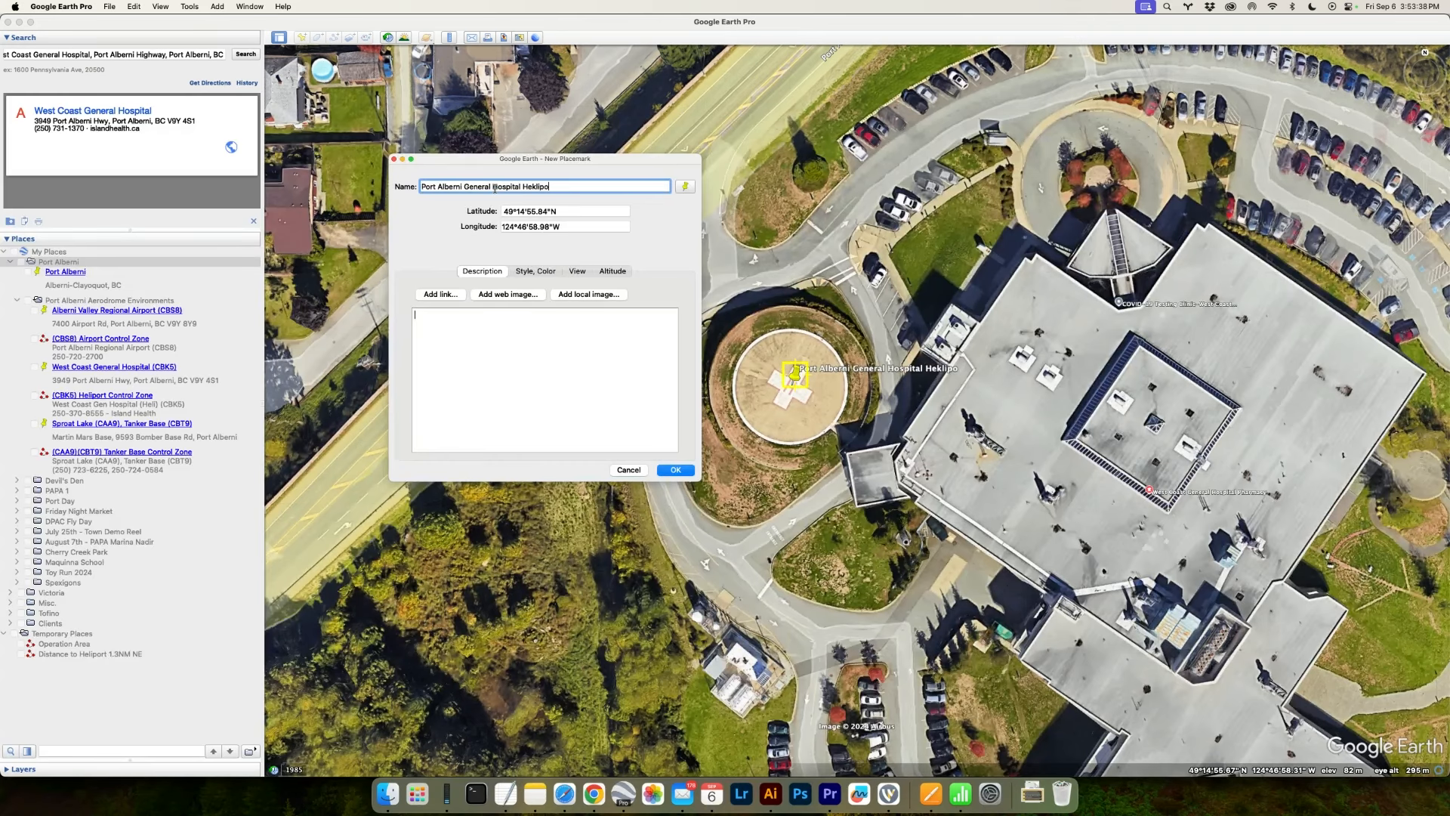
left_click(676, 469)
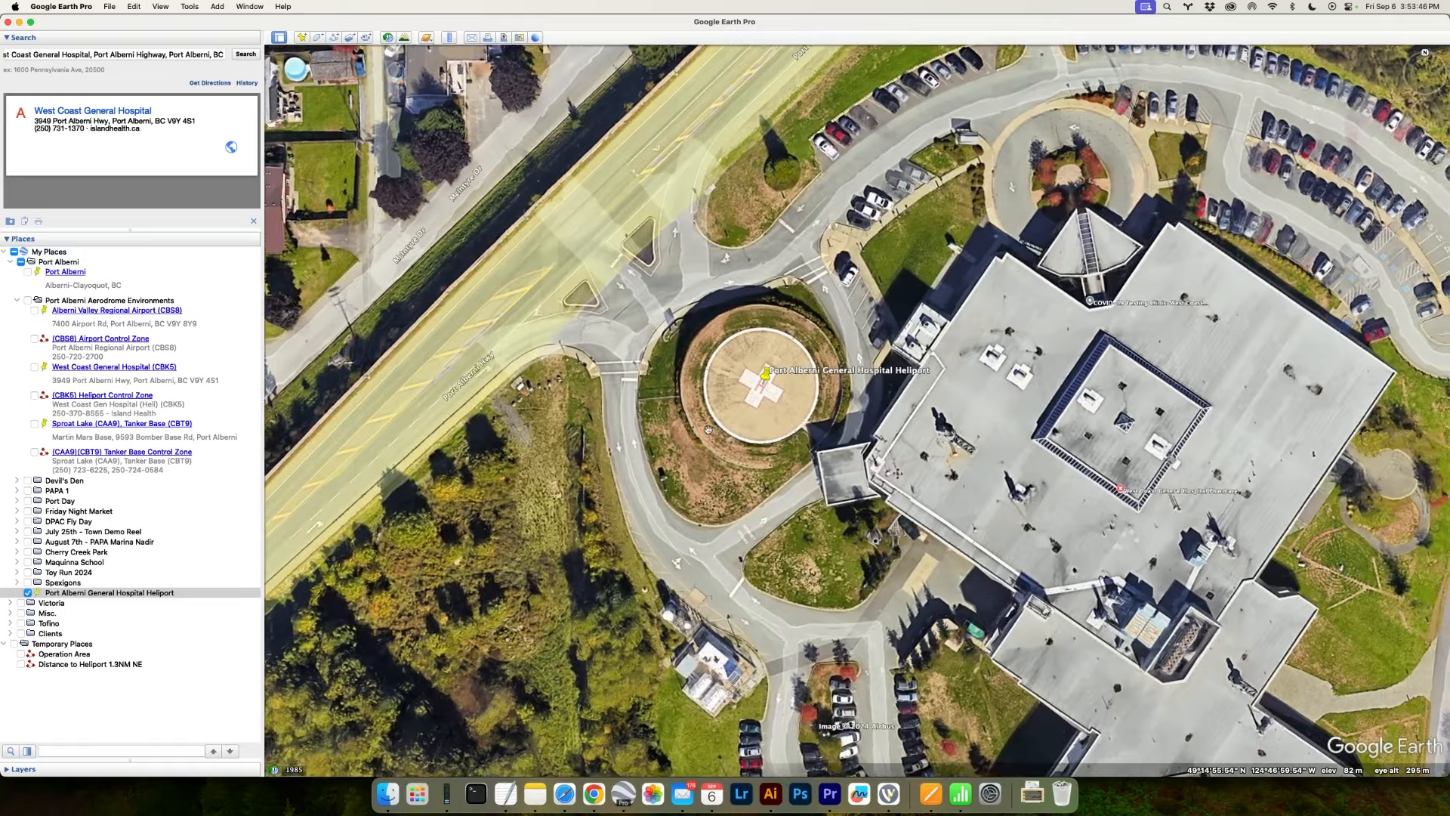
- Measure out a circle with a 1.00 nautical mile radius centred on the Port Alberni General Hospital Heliport placemark
scroll(760, 421, "down", 5)
scroll(707, 428, "down", 5)
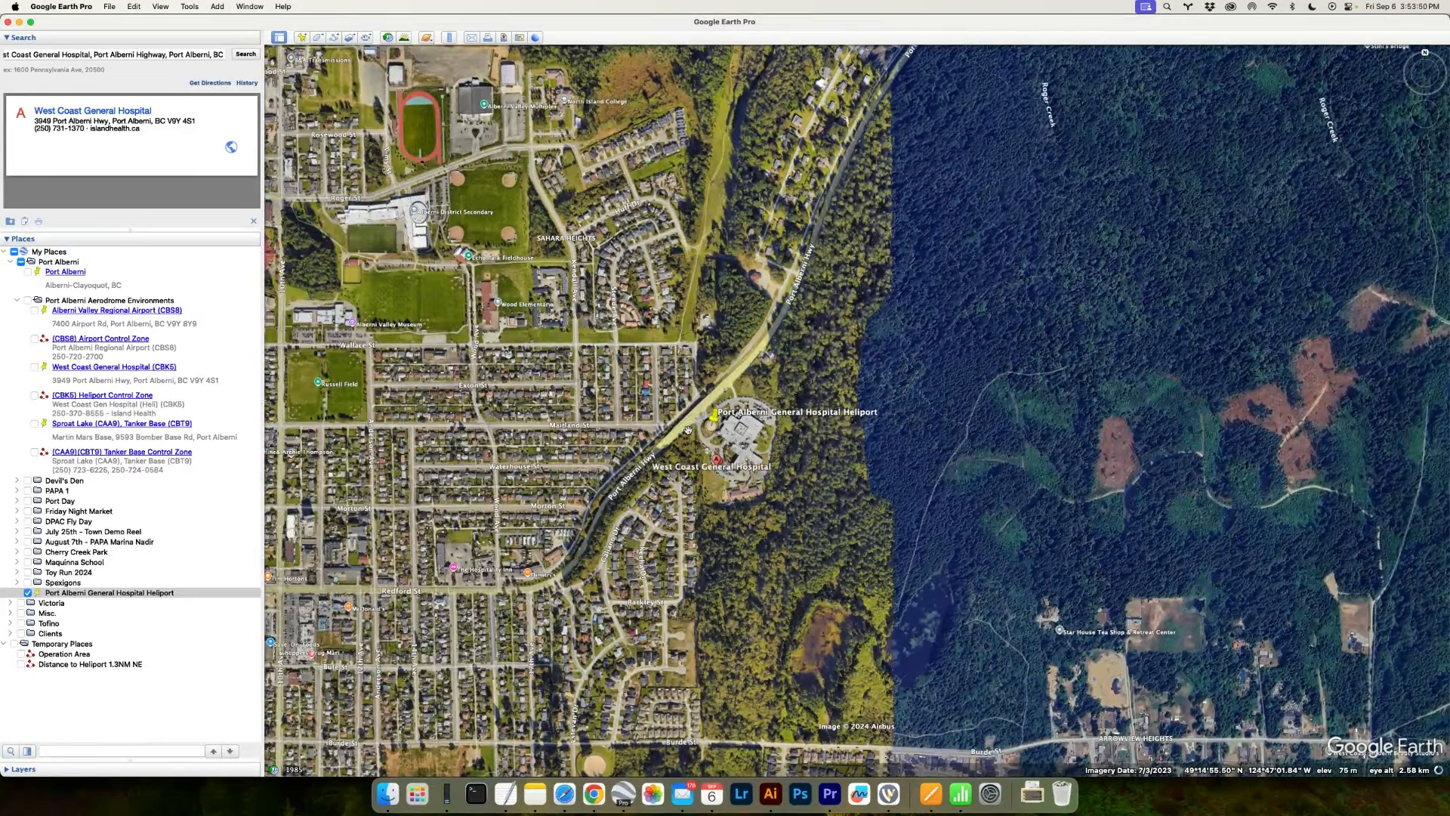
left_click_drag(736, 432, 779, 424)
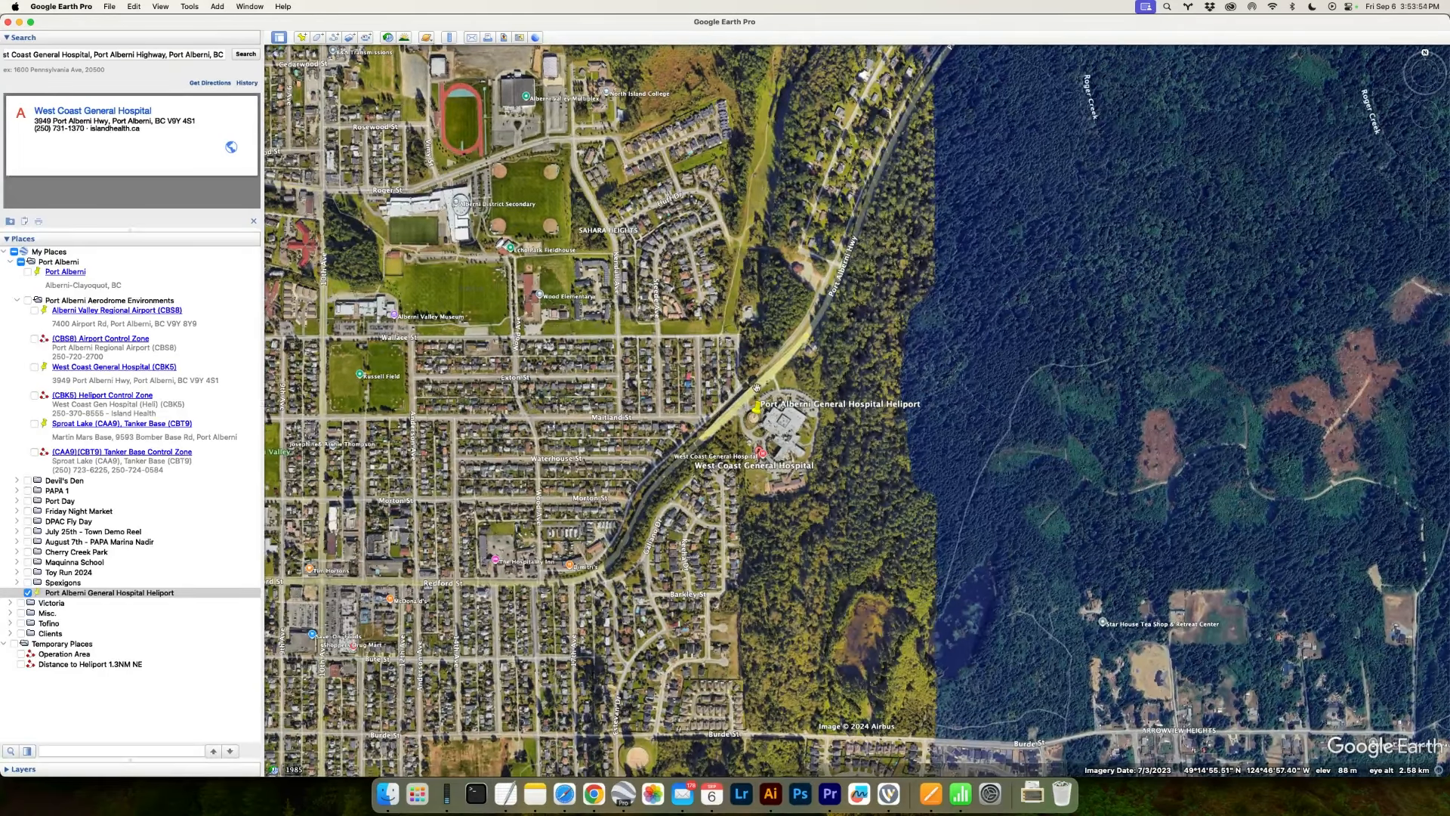
left_click(450, 38)
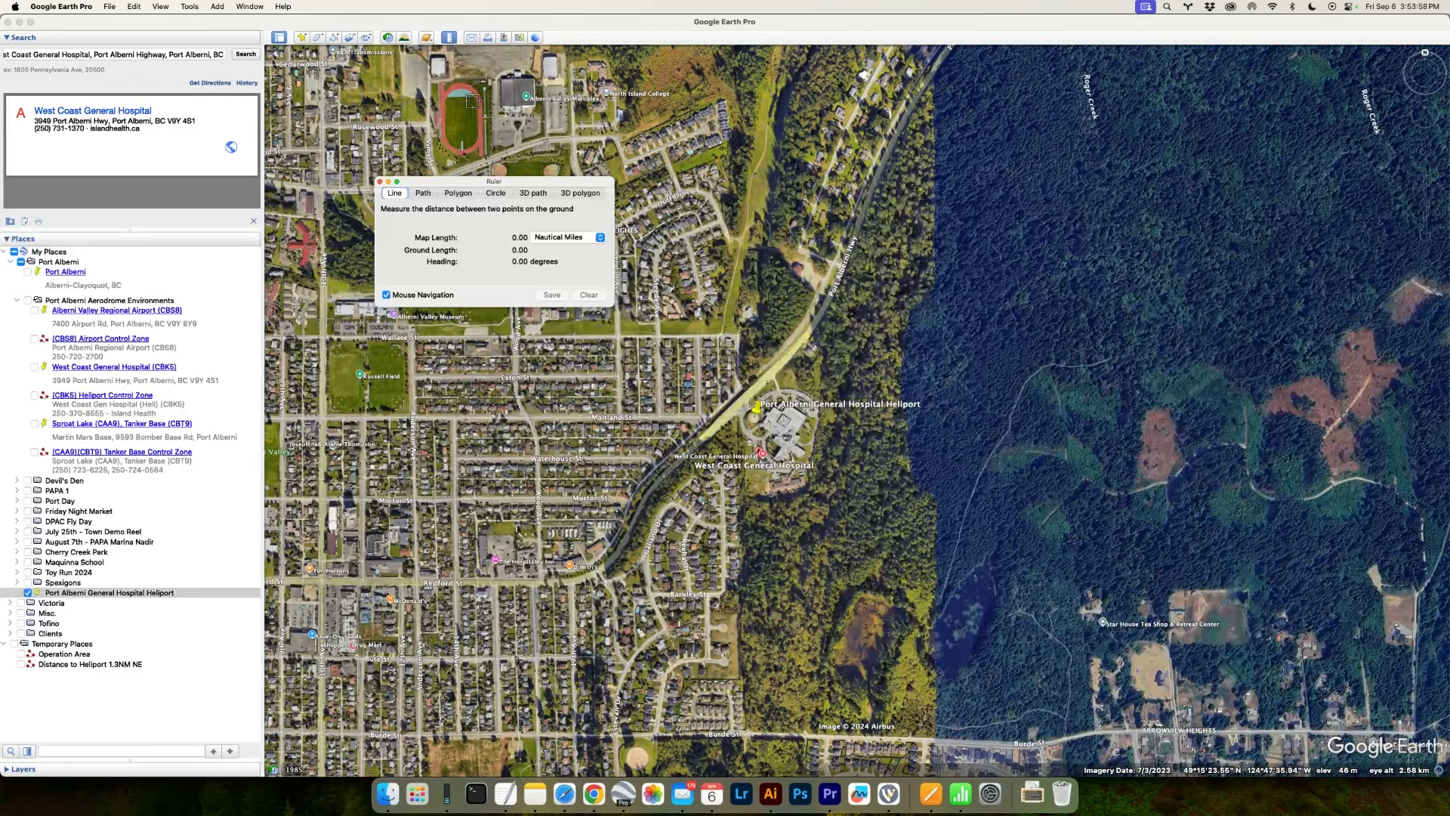
left_click(495, 193)
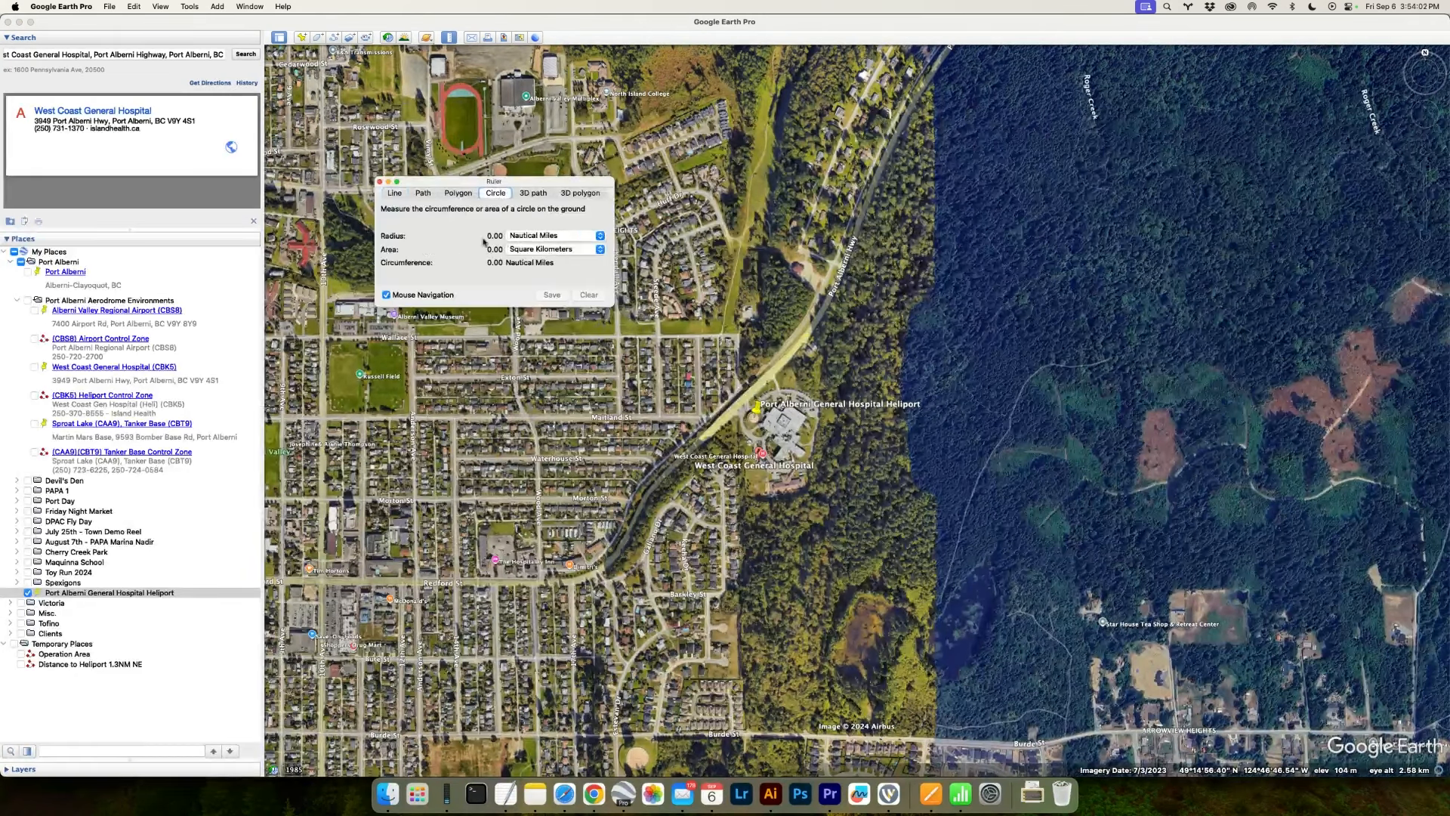
left_click(549, 237)
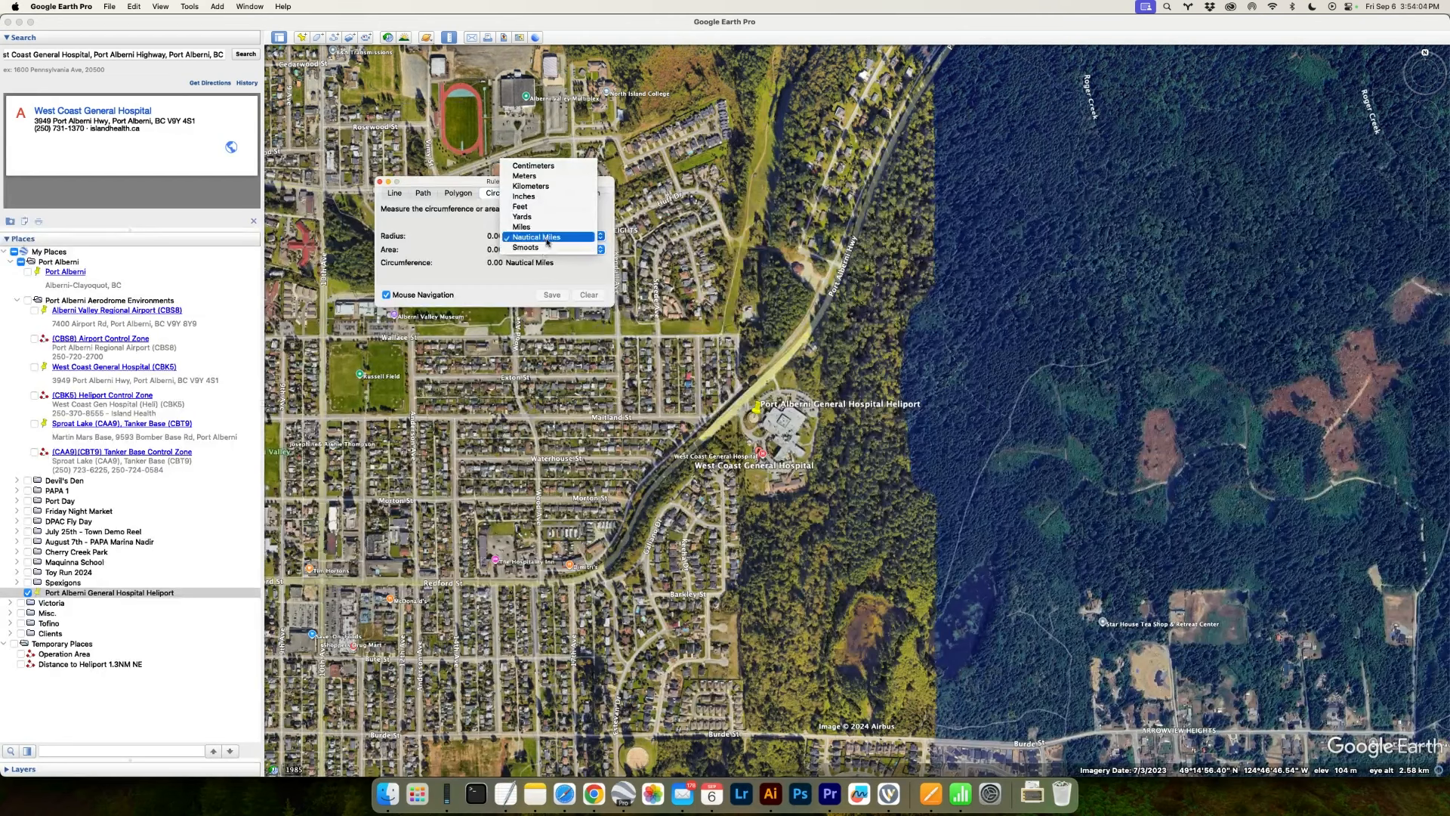
left_click(549, 239)
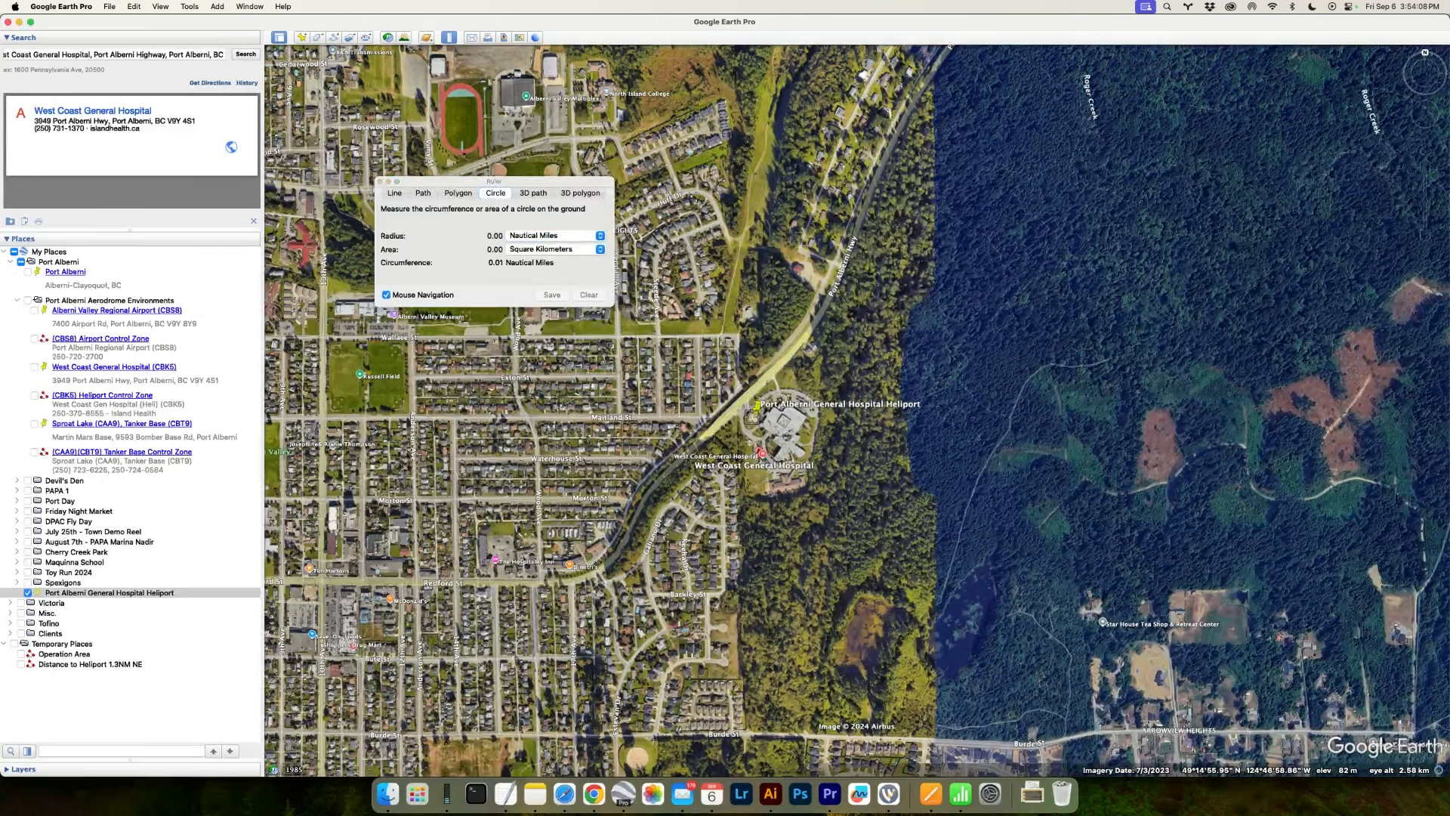
left_click_drag(756, 416, 885, 358)
scroll(383, 627, "down", 5)
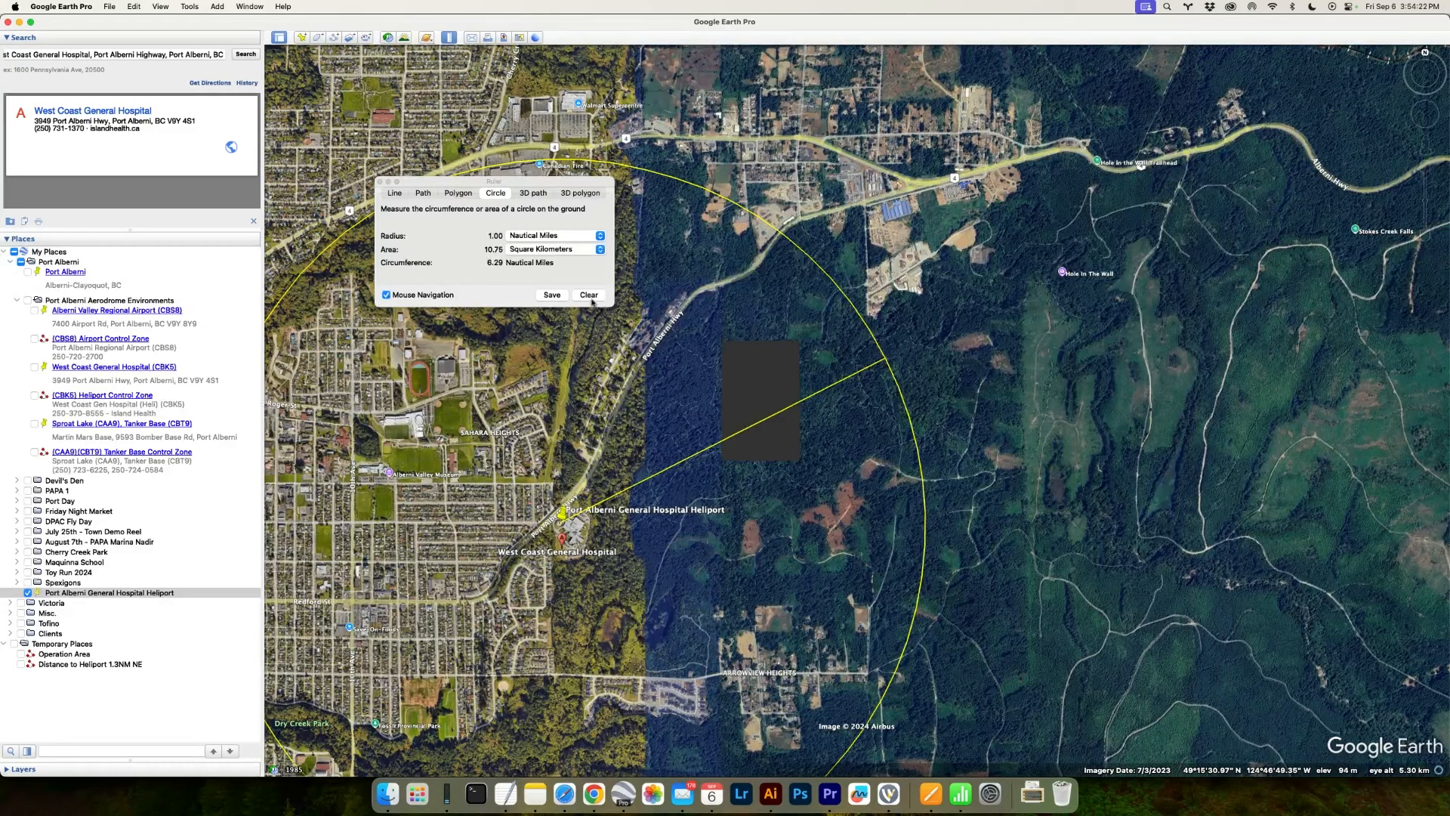
- Save the measured circle as a path named "Heliport Control Zone"
left_click(550, 295)
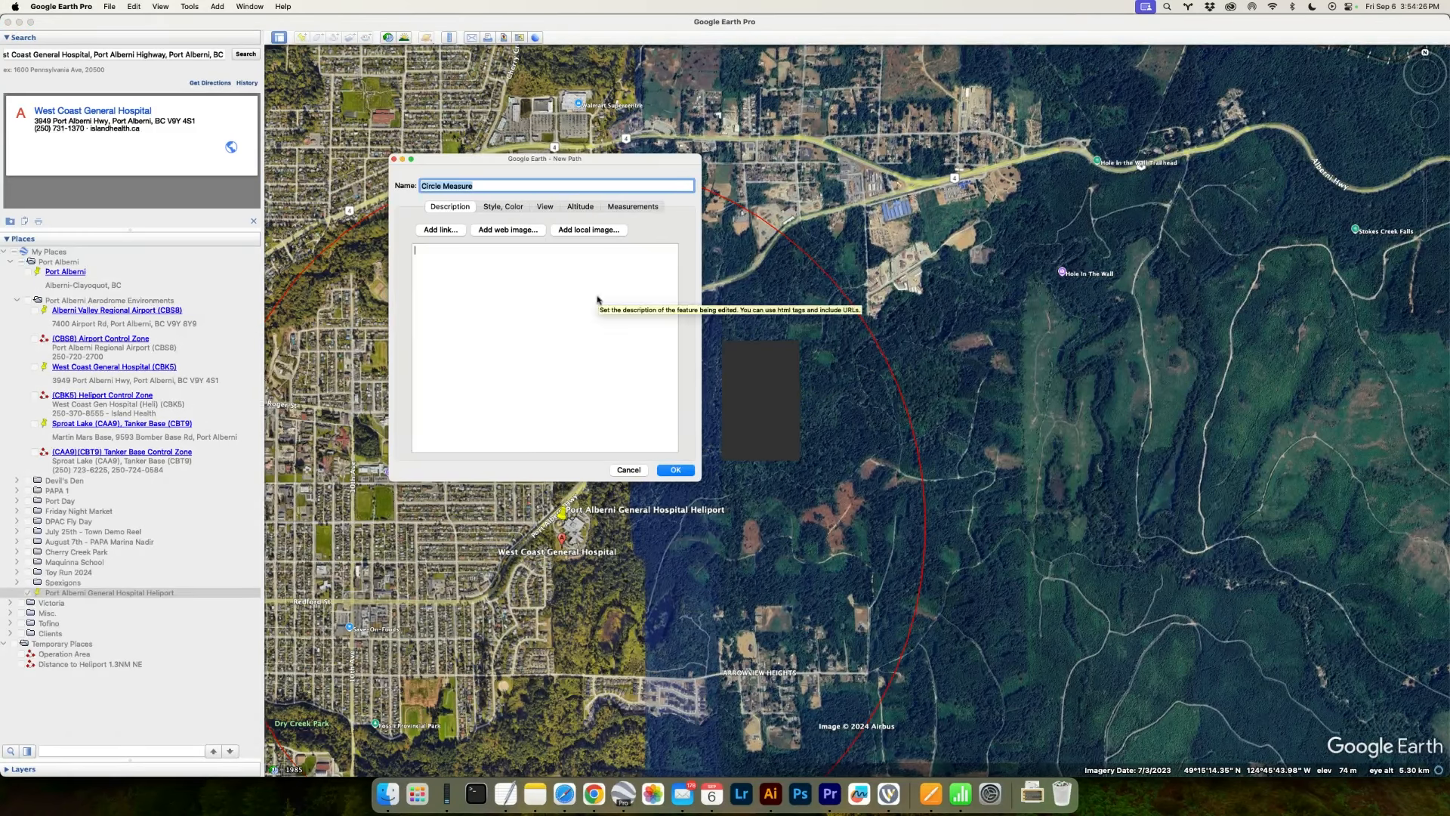
type("Heliport Control Zone")
left_click(675, 470)
- Show every item in the Port Alberni folder across the wider region around the Heliport Control Zone
left_click_drag(597, 480, 744, 412)
scroll(743, 412, "down", 10)
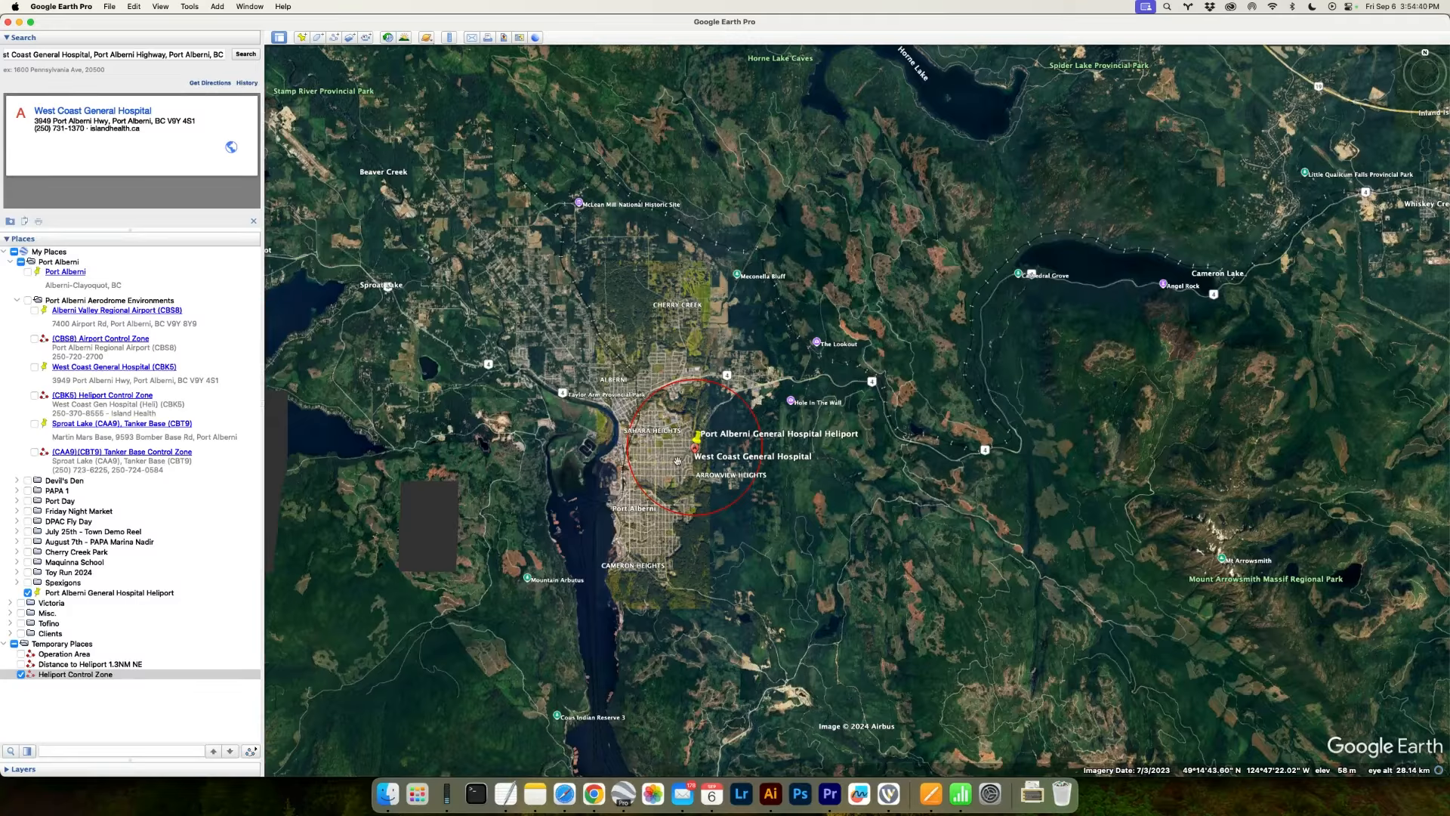
scroll(677, 461, "down", 4)
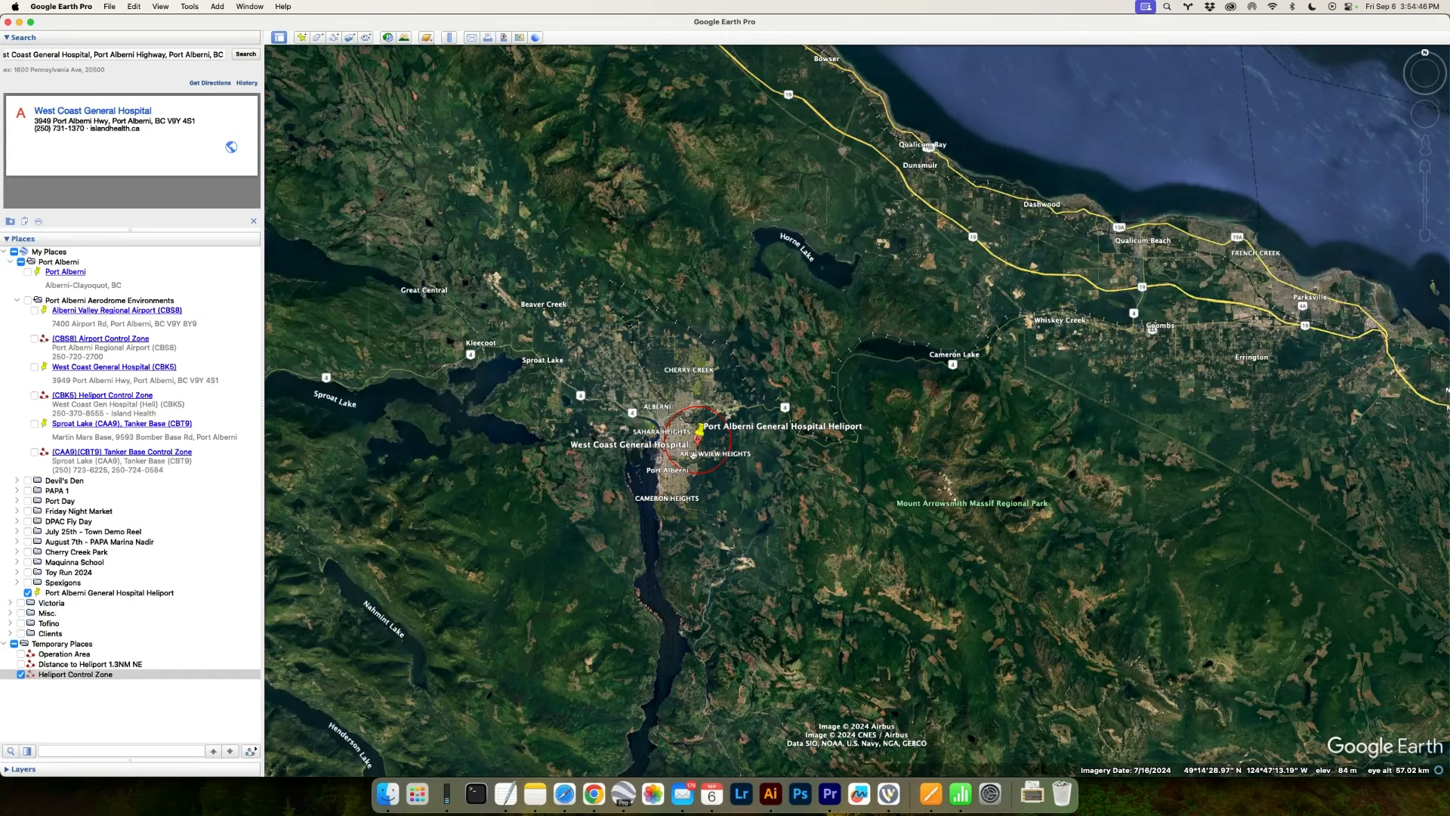
scroll(697, 423, "up", 3)
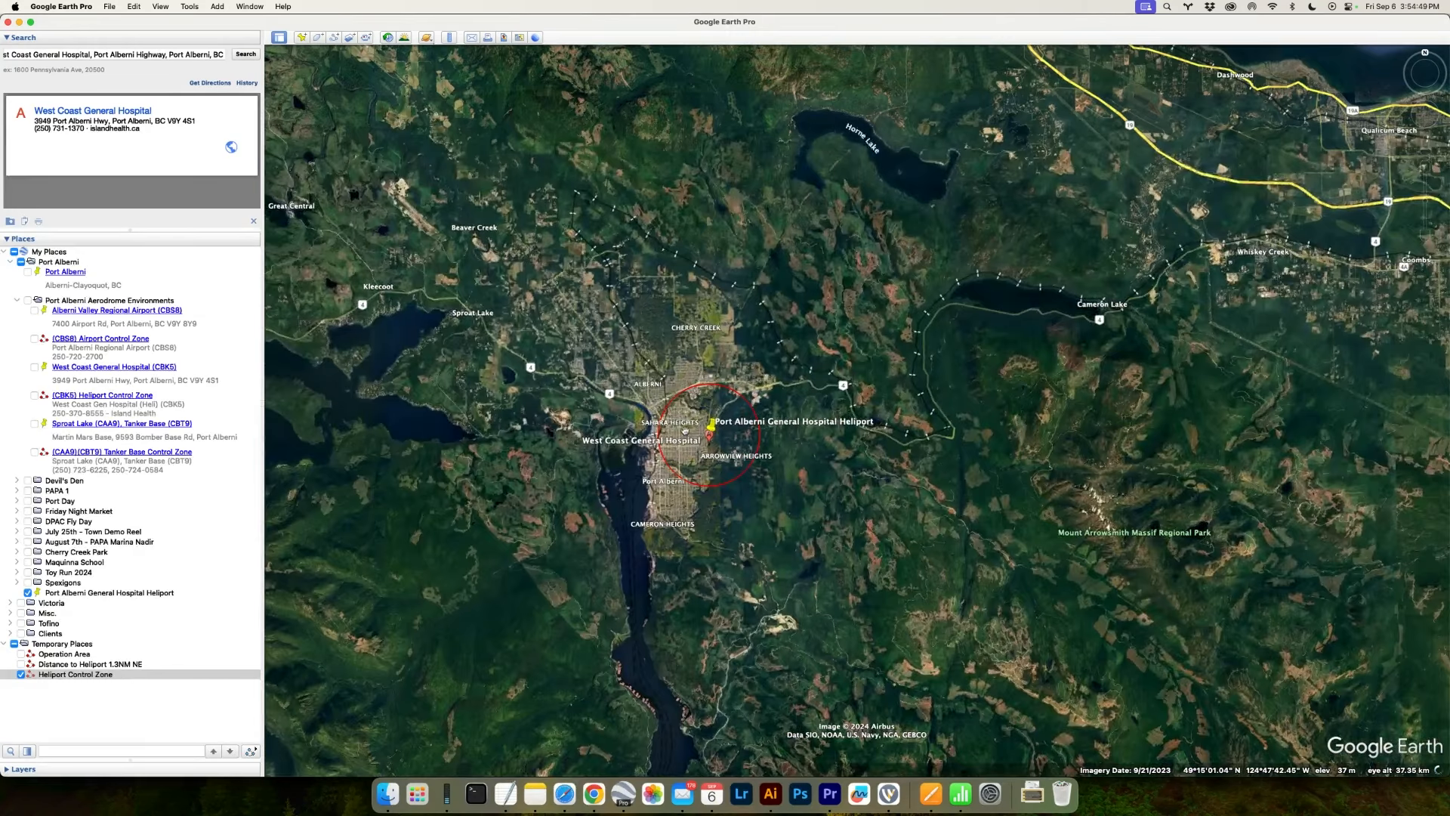
scroll(730, 442, "up", 2)
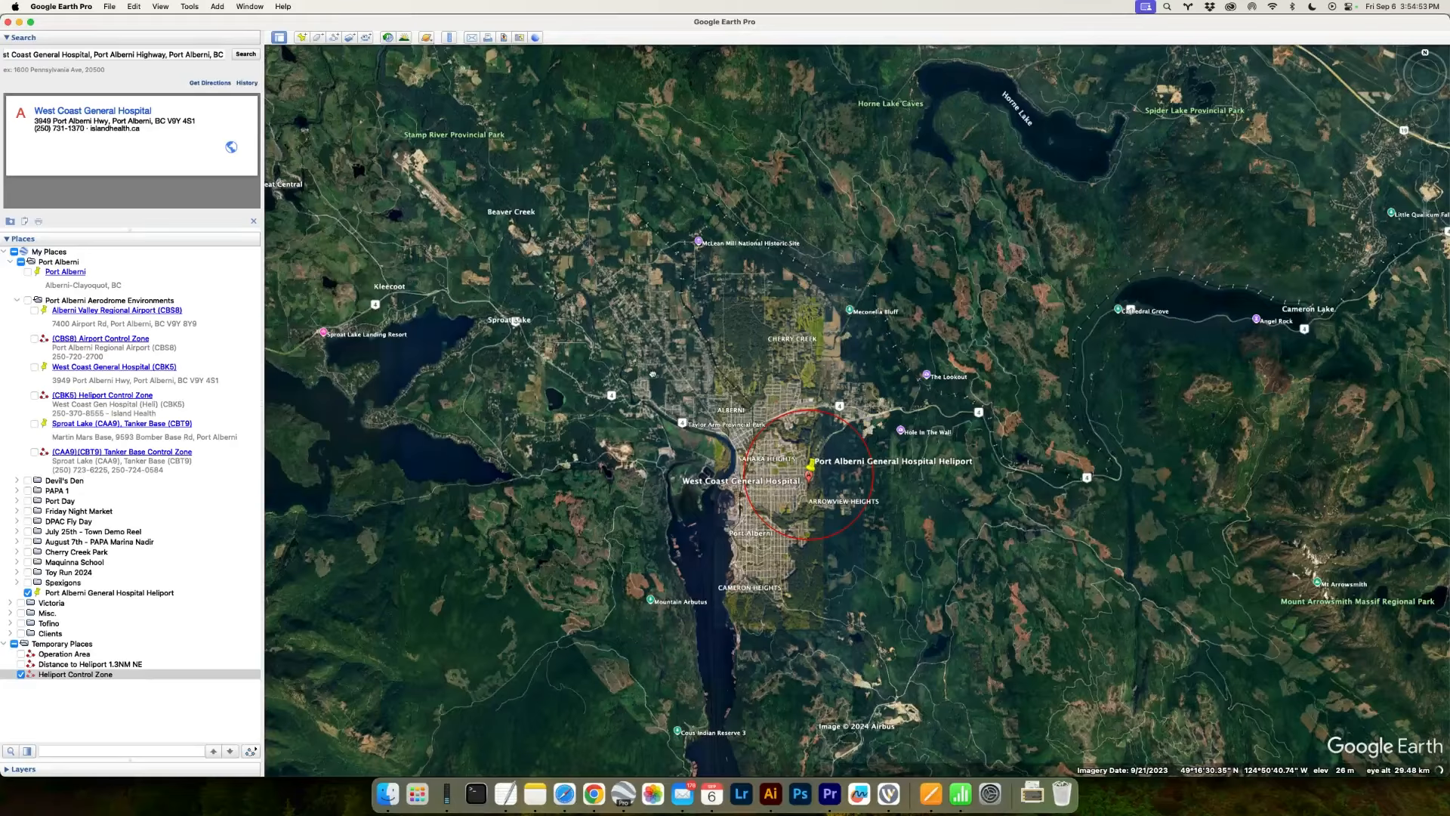
left_click_drag(653, 370, 823, 386)
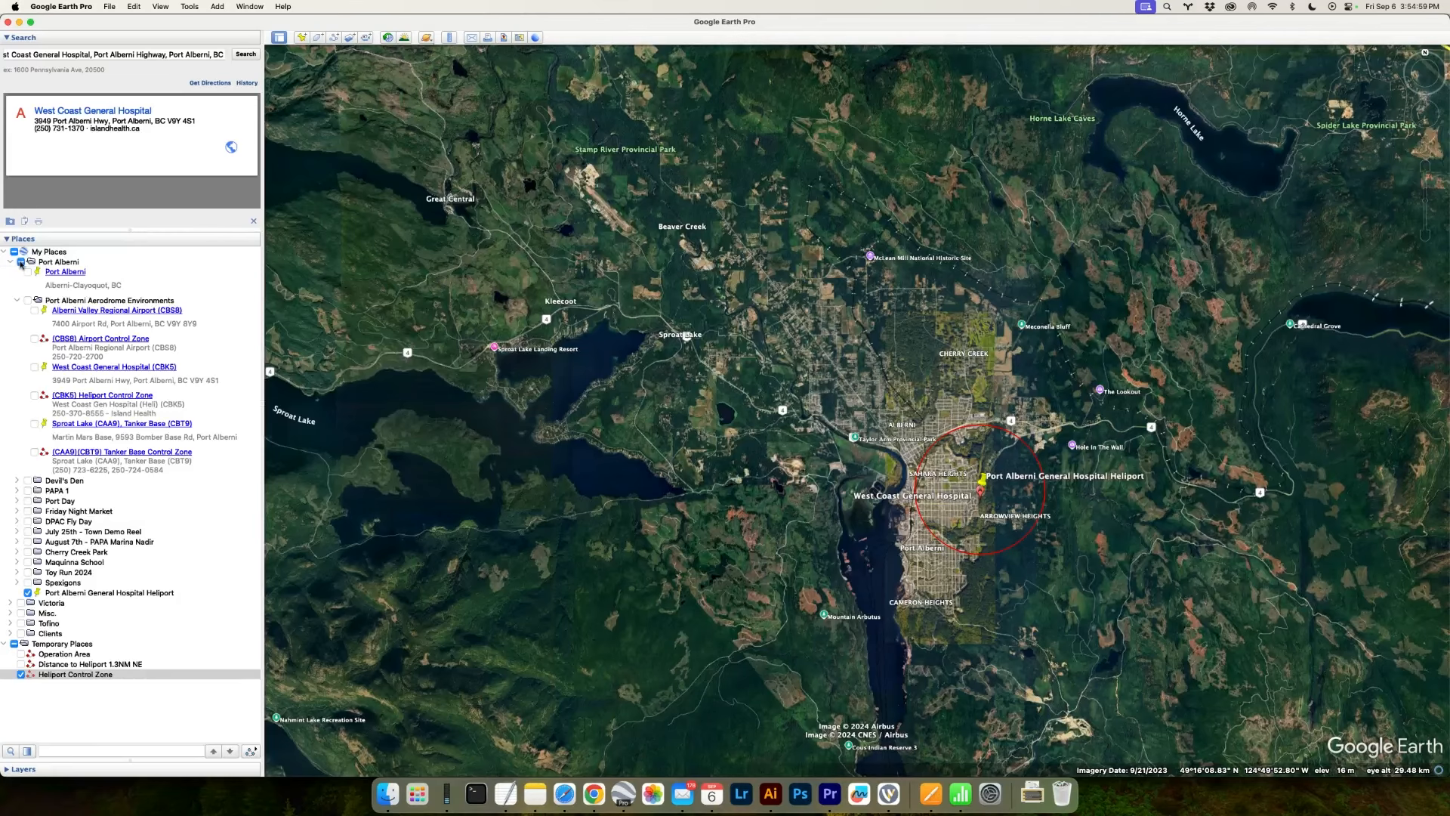
left_click(21, 262)
left_click(21, 262)
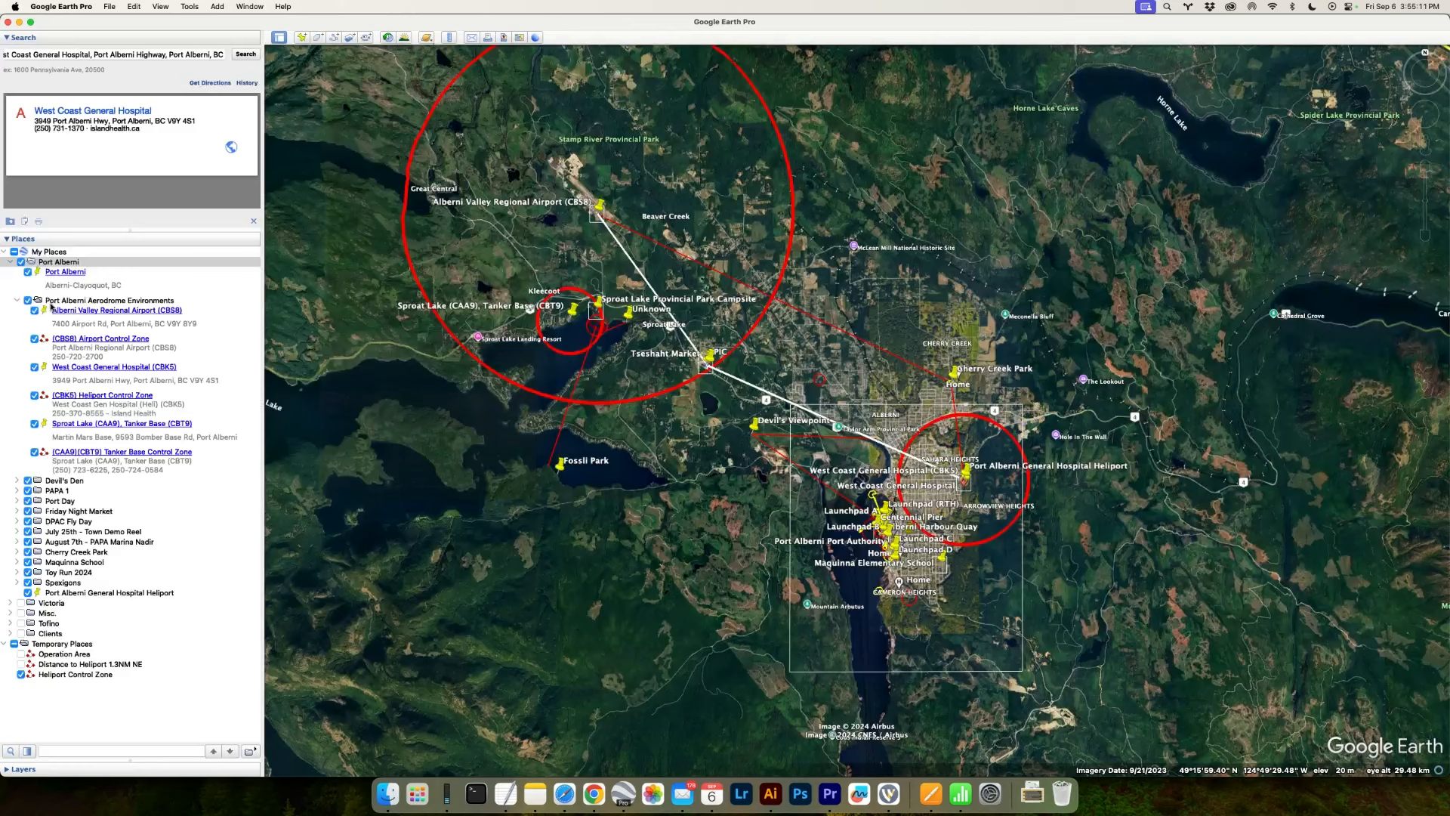
- Collapse the Port Alberni Aerodrome Environments folder and examine the saved operation sites among the airport, tanker base and heliport zones
left_click(106, 302)
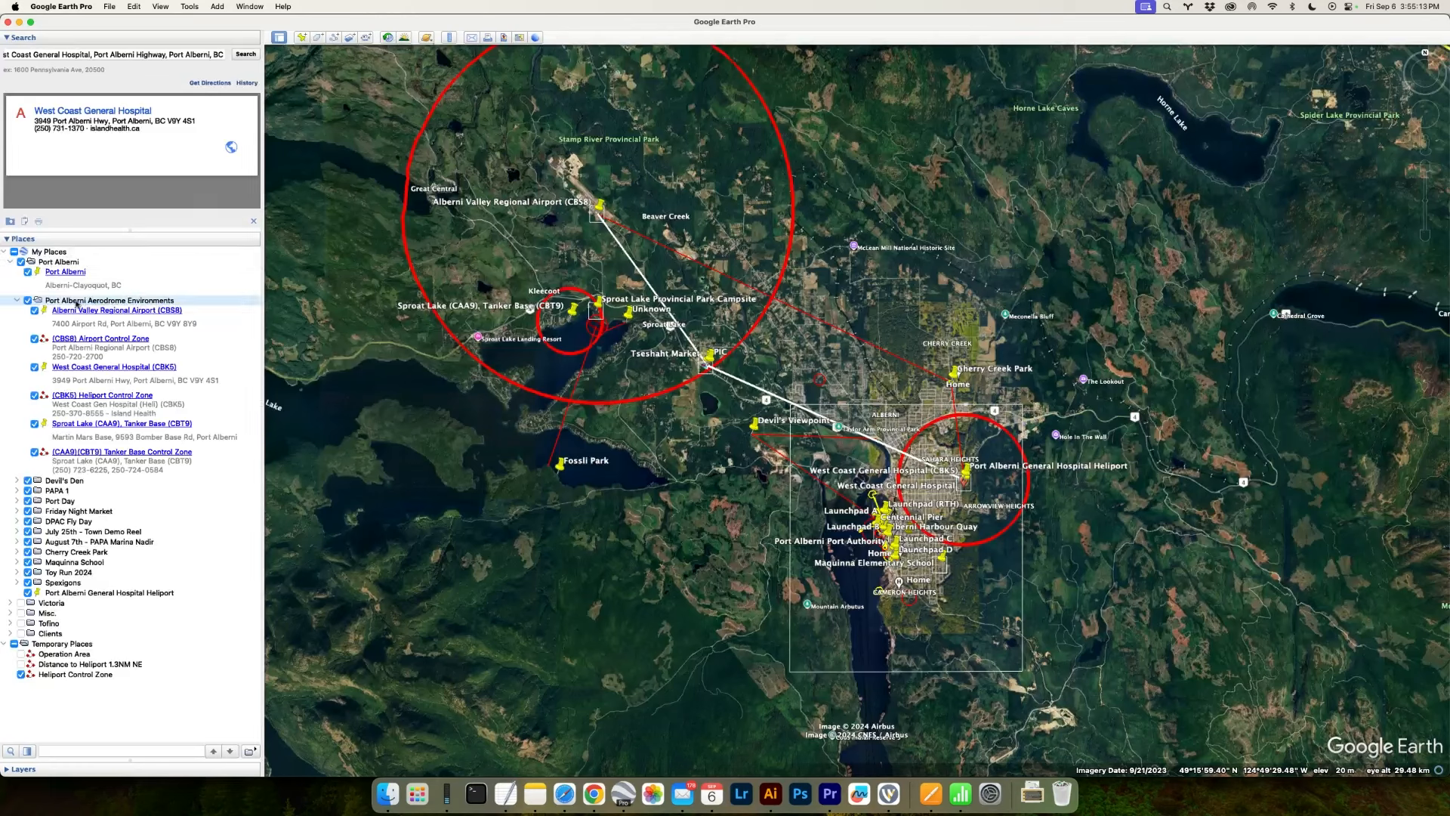
left_click(16, 302)
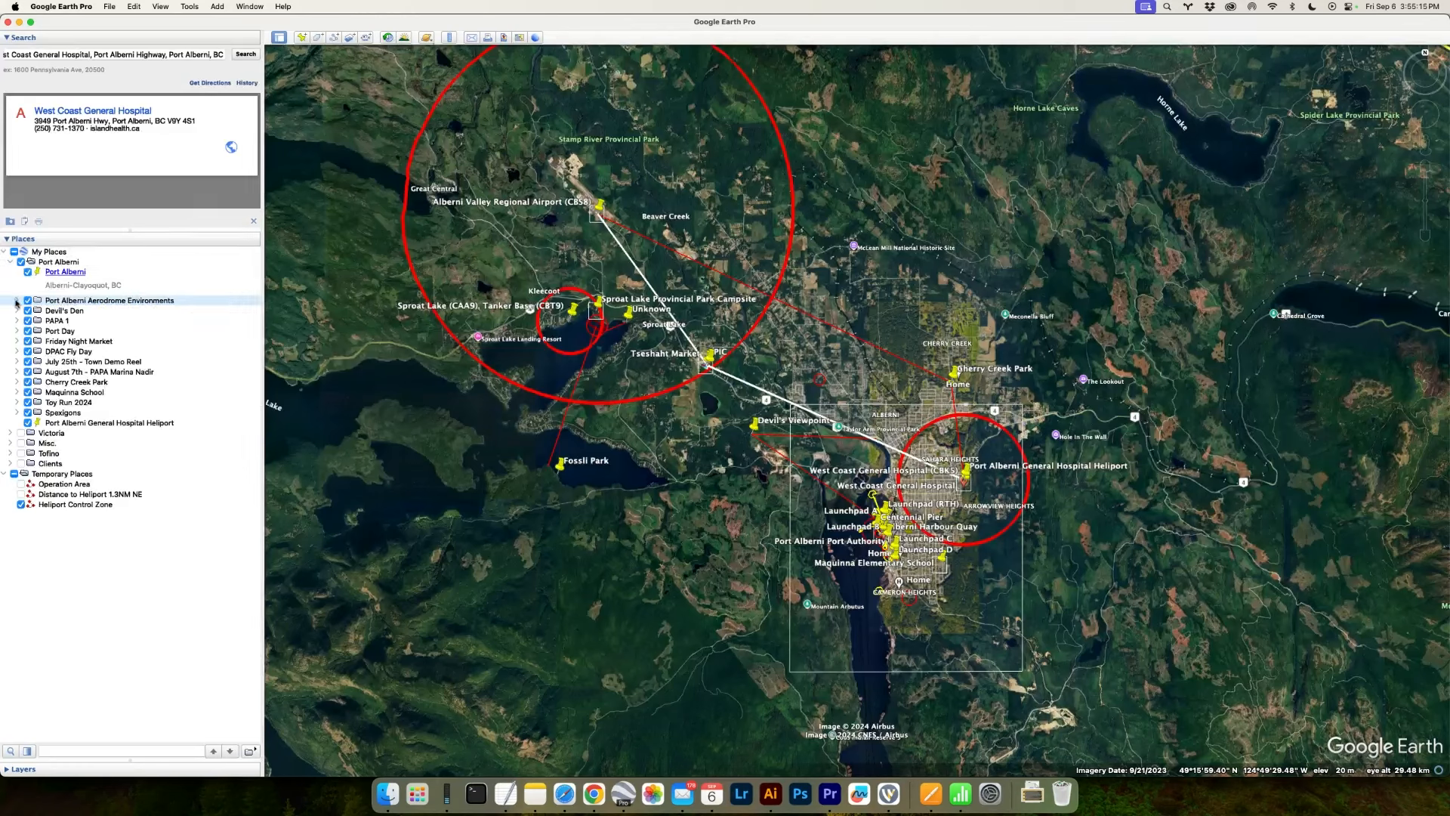
left_click(85, 312)
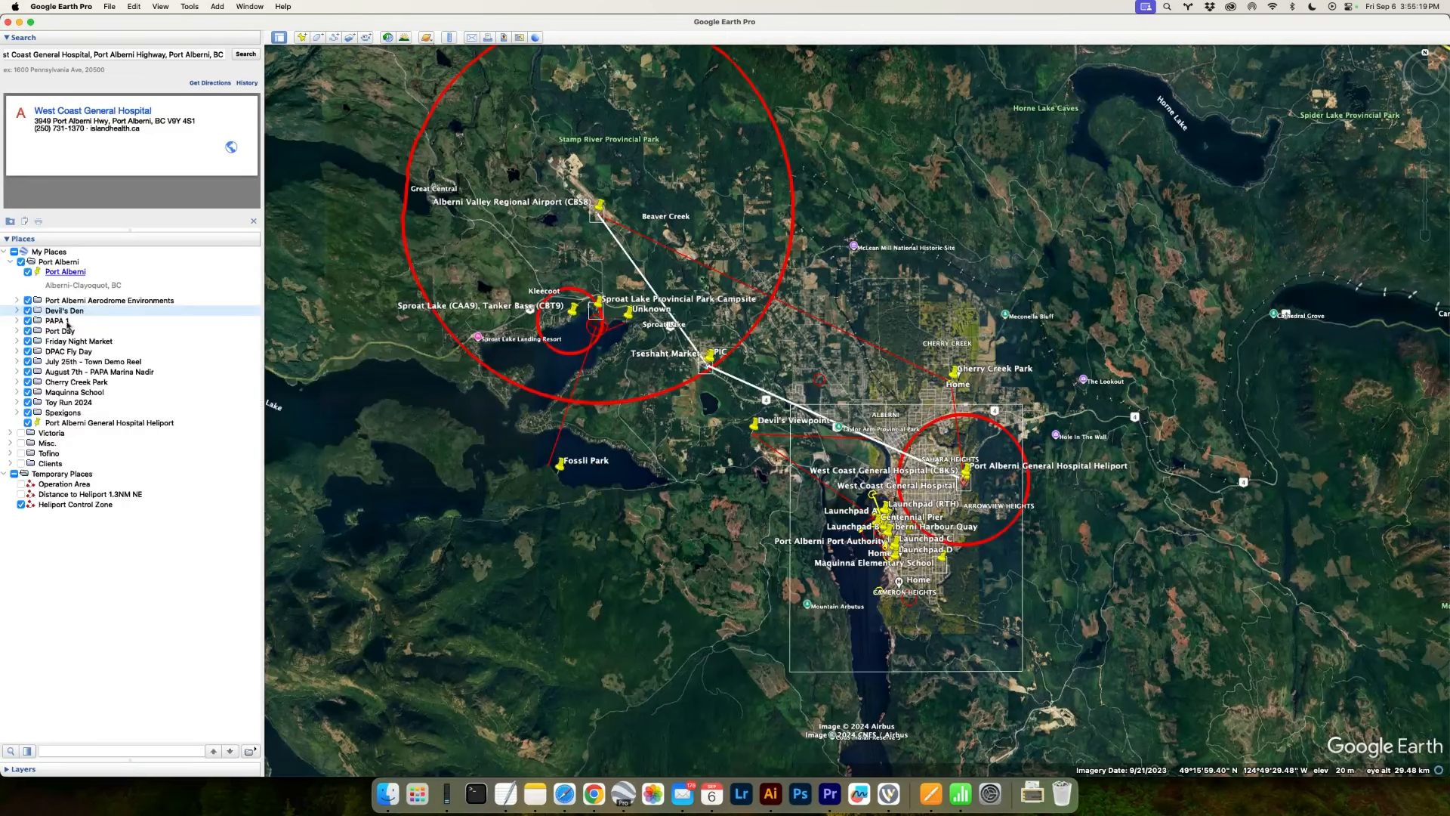
left_click_drag(700, 449, 683, 457)
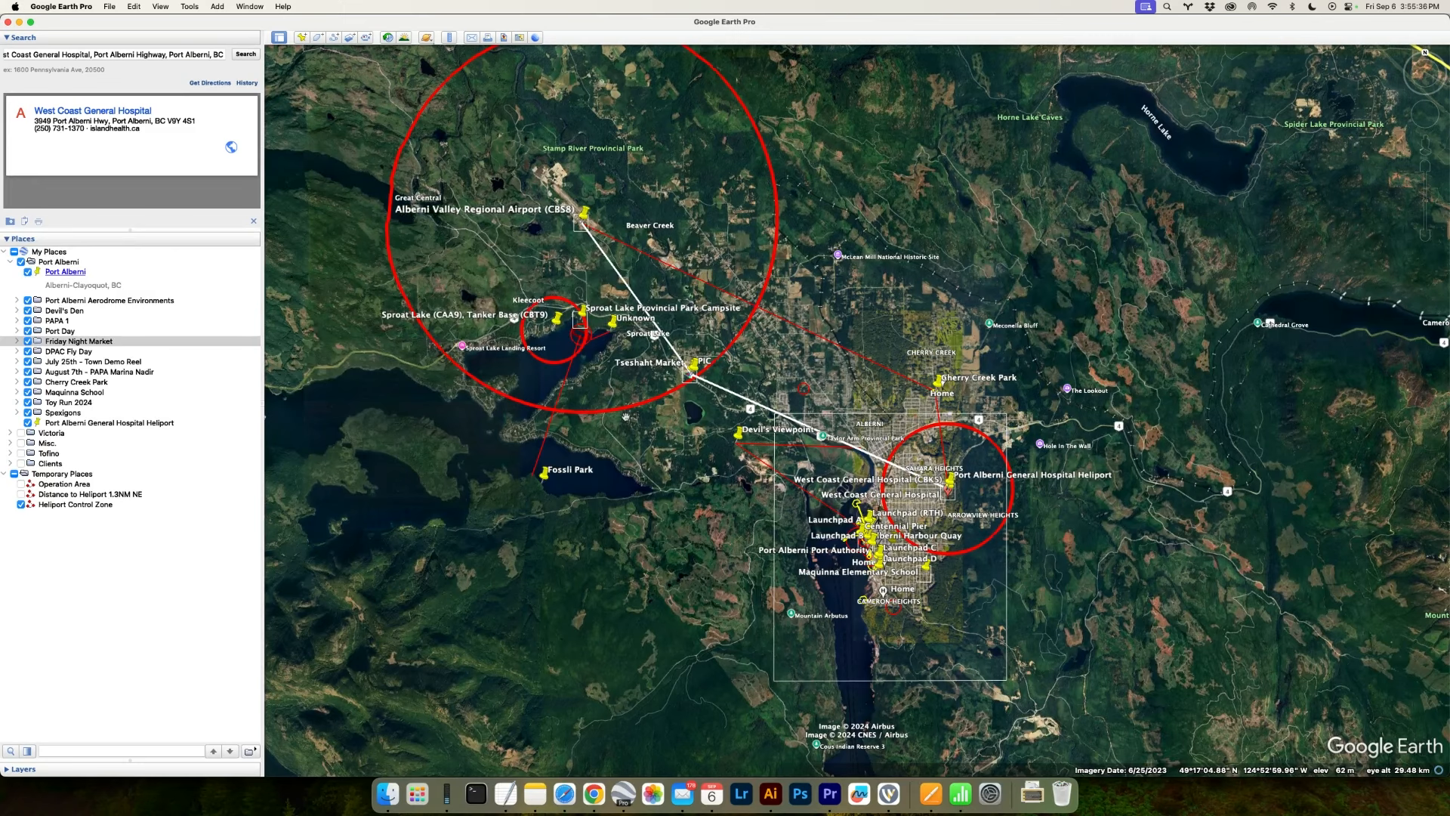
left_click_drag(639, 484, 569, 412)
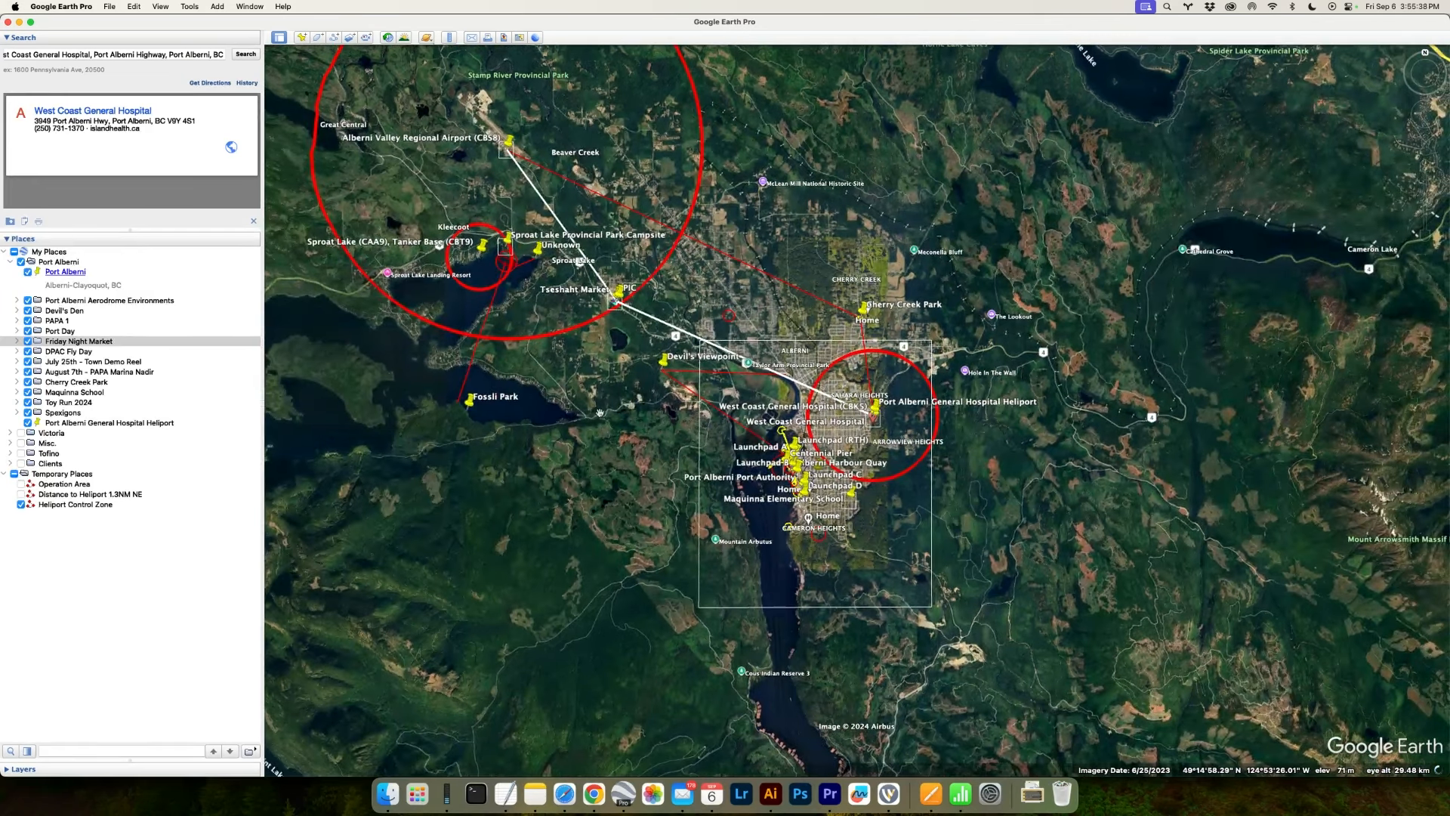
left_click_drag(637, 343, 720, 439)
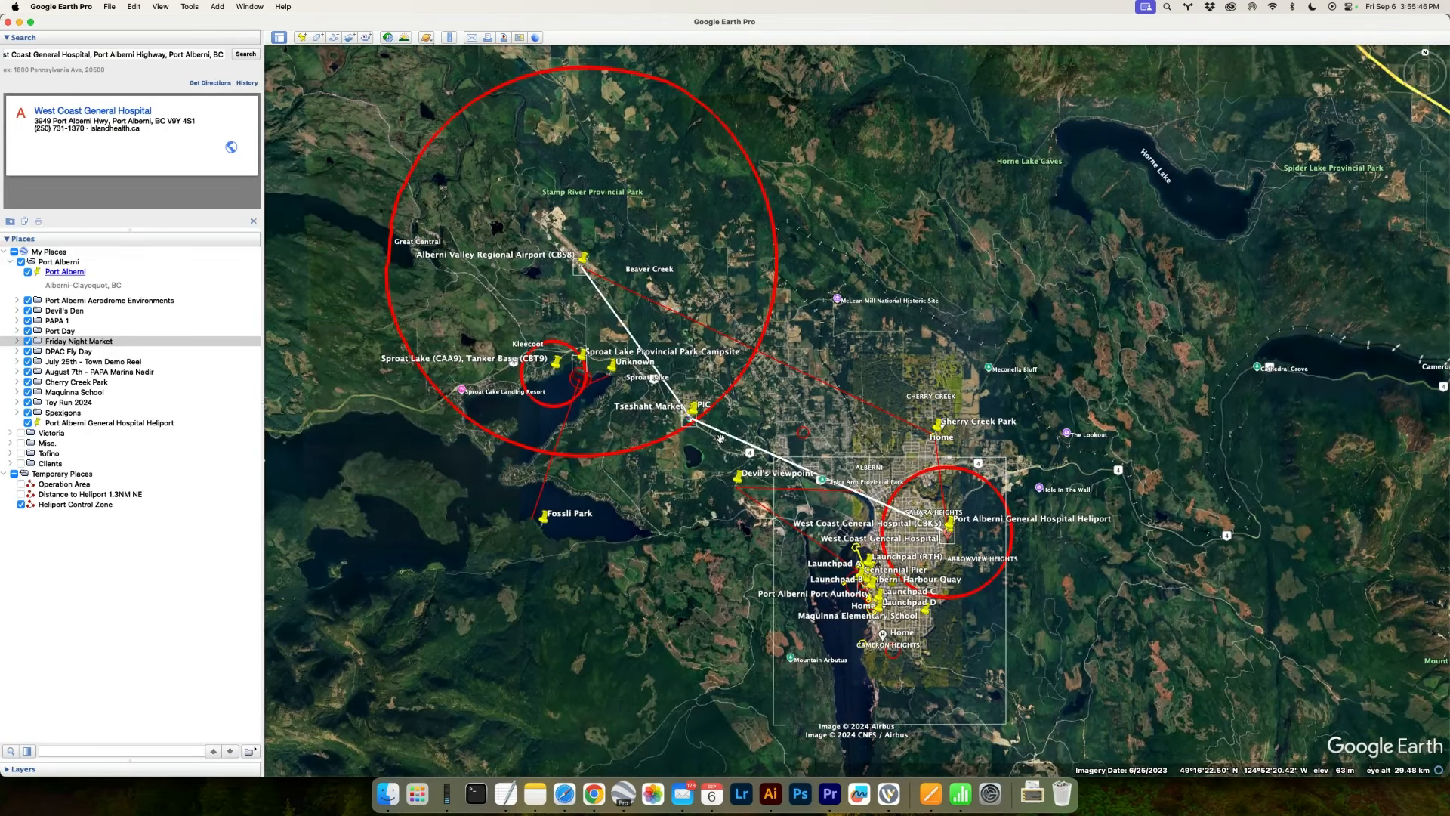
left_click_drag(715, 482, 712, 507)
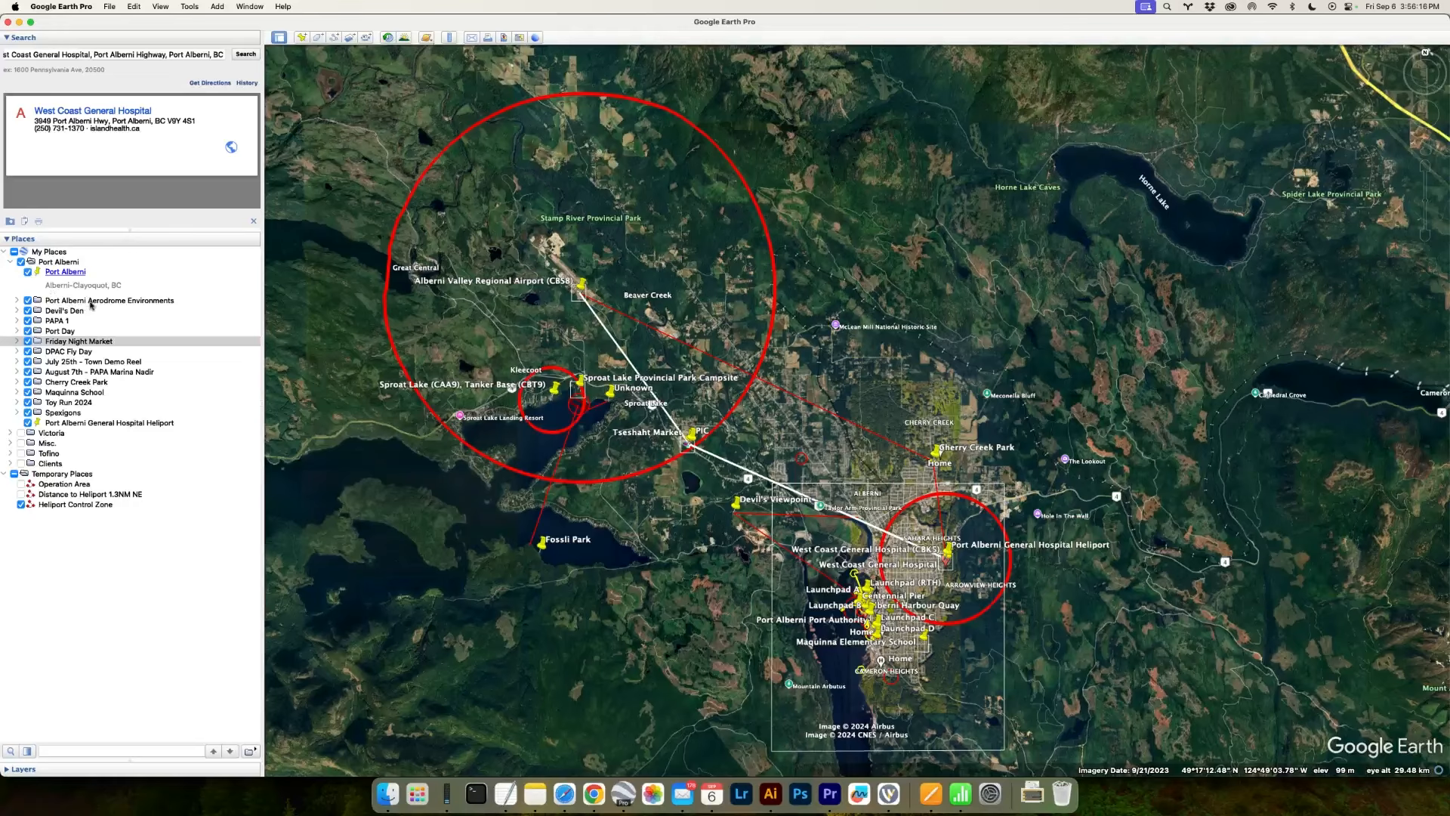
- Display only the Port Alberni Aerodrome Environments folder and all Temporary Places, and review the Operation Area against the control zones
left_click(20, 262)
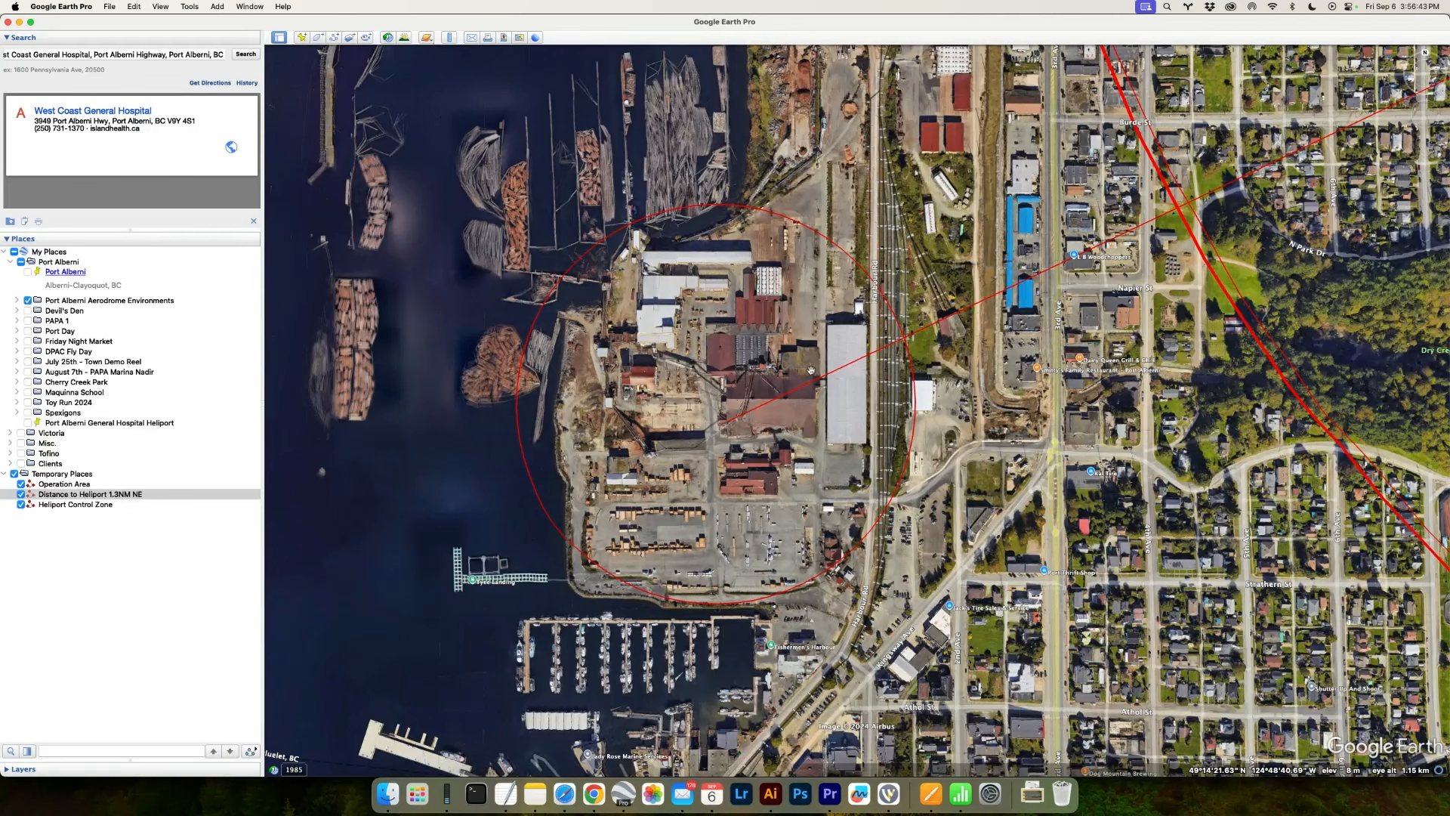
left_click_drag(681, 292, 700, 298)
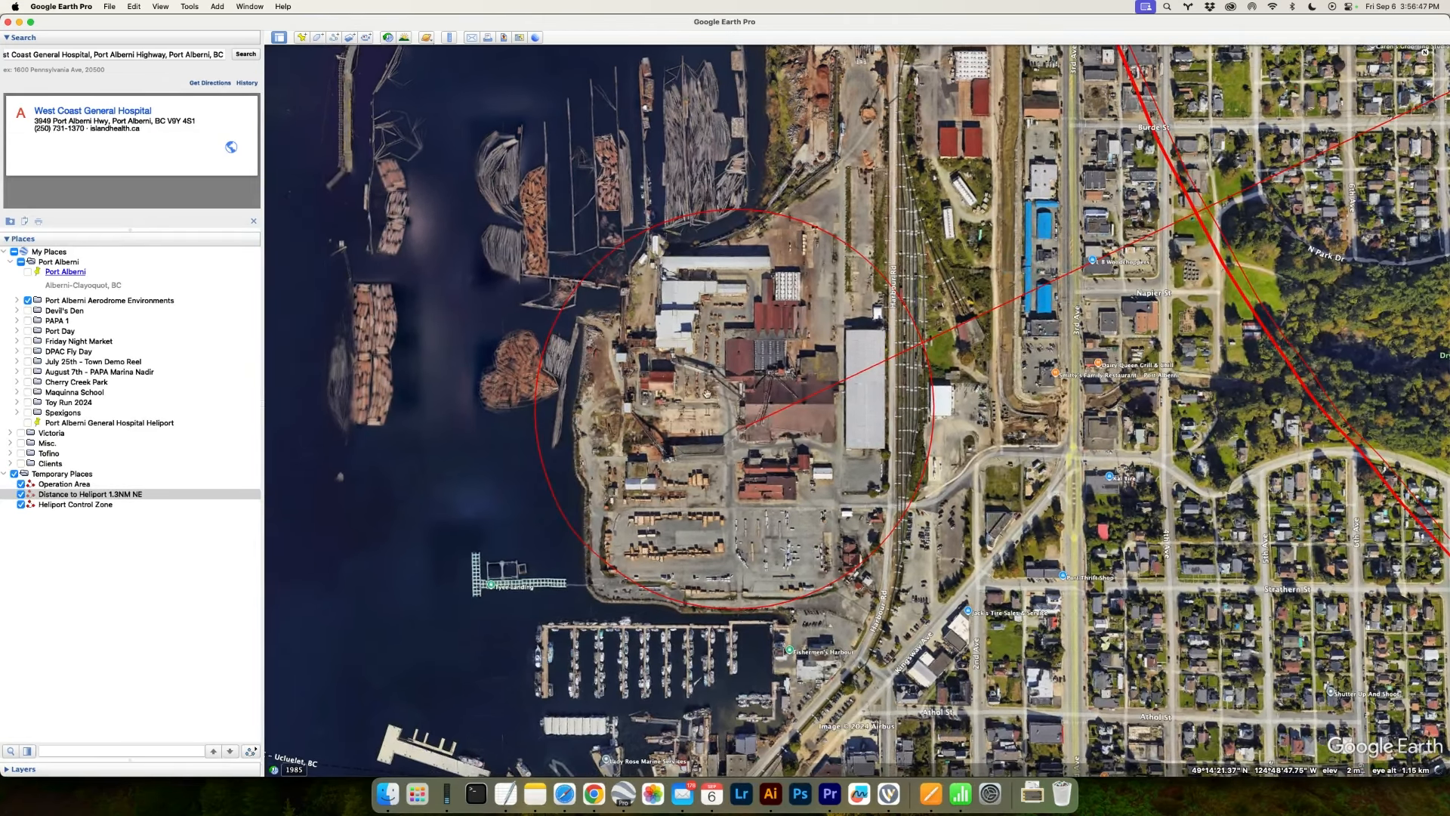
left_click_drag(968, 369, 875, 384)
scroll(875, 382, "down", 5)
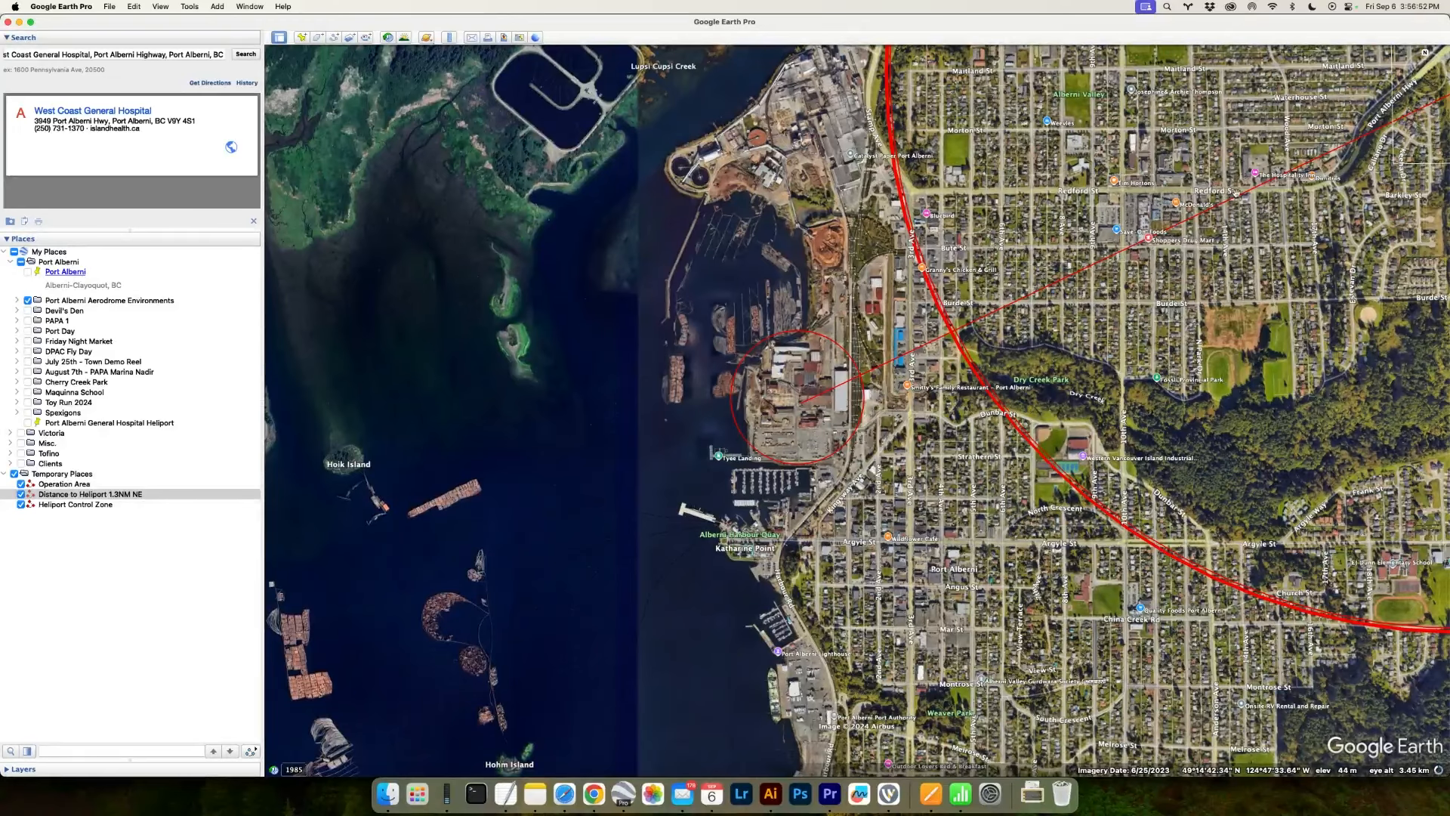
scroll(838, 338, "down", 5)
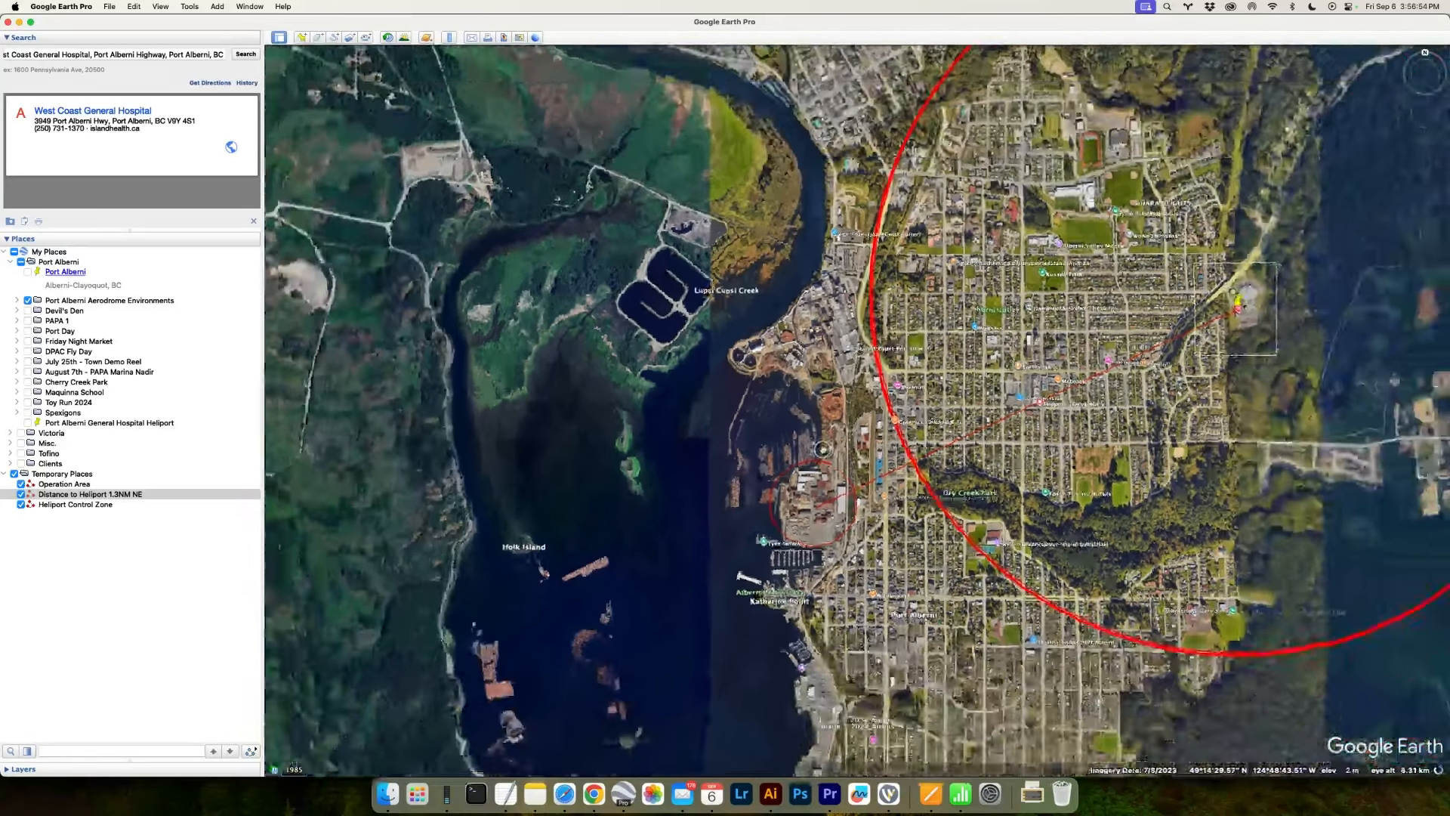
scroll(821, 446, "down", 5)
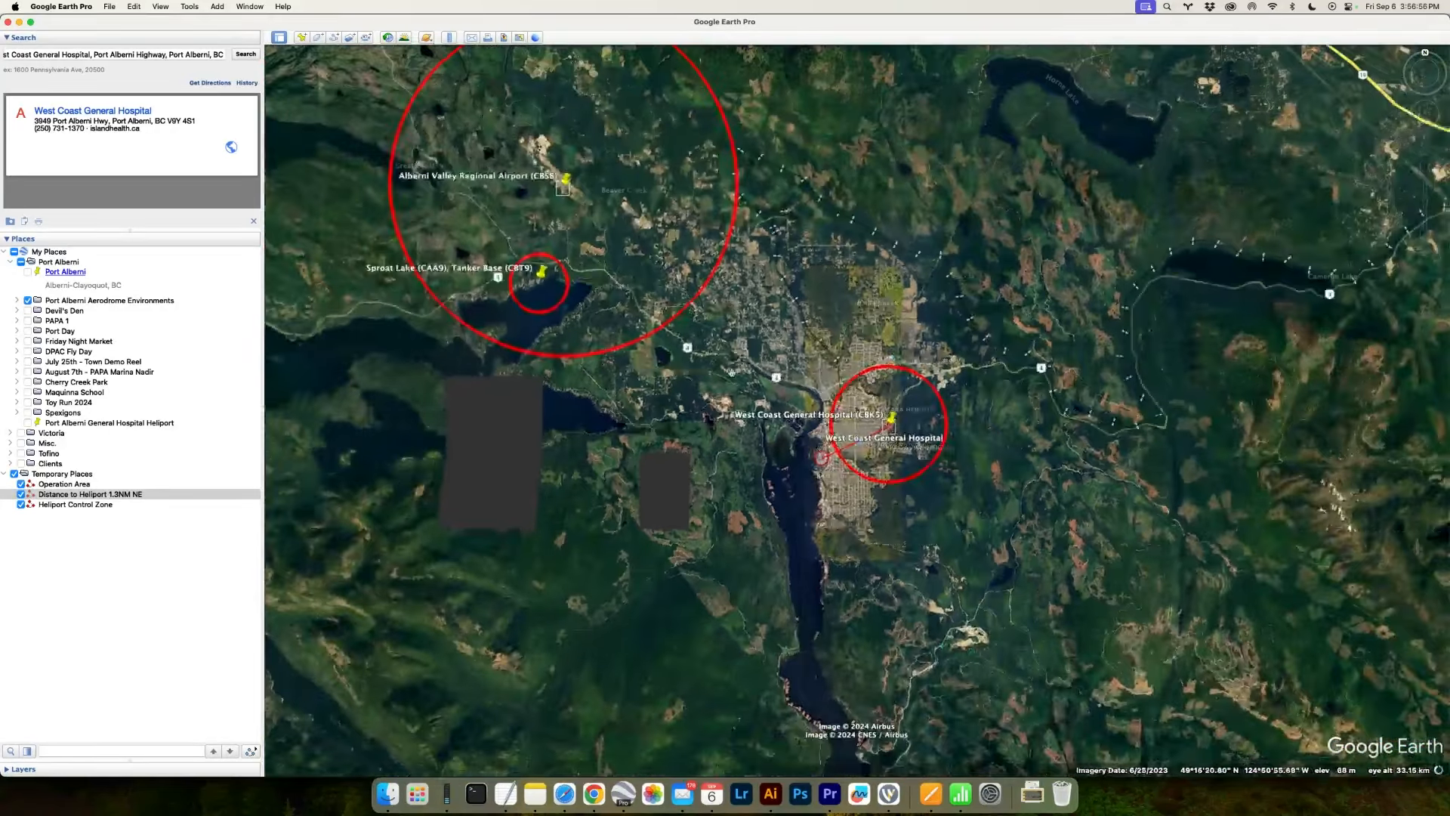
- Measure a straight ruler line in nautical miles from the Alberni Valley Regional Airport placemark to the Operation Area
left_click_drag(691, 307, 708, 338)
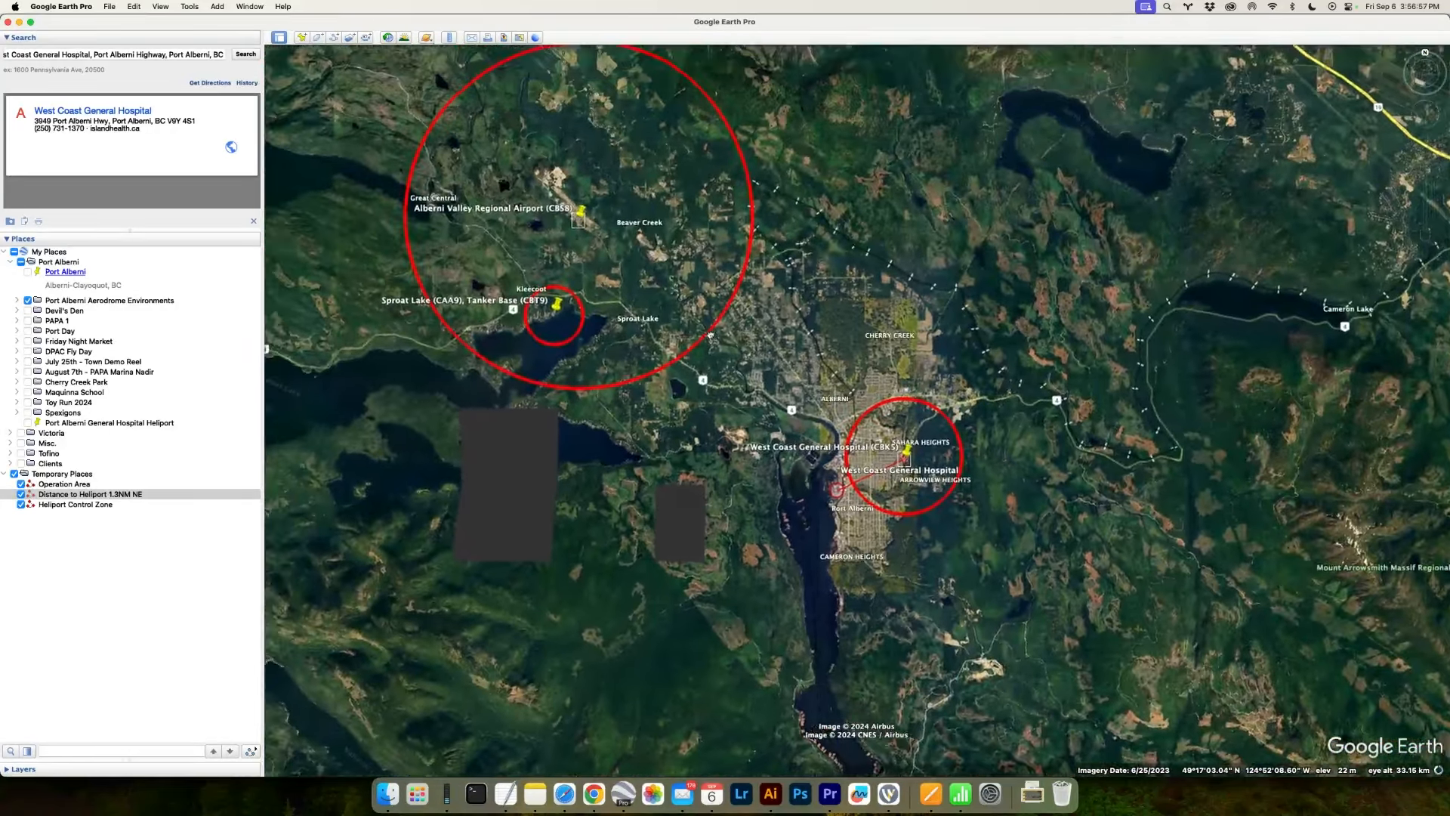
left_click(450, 38)
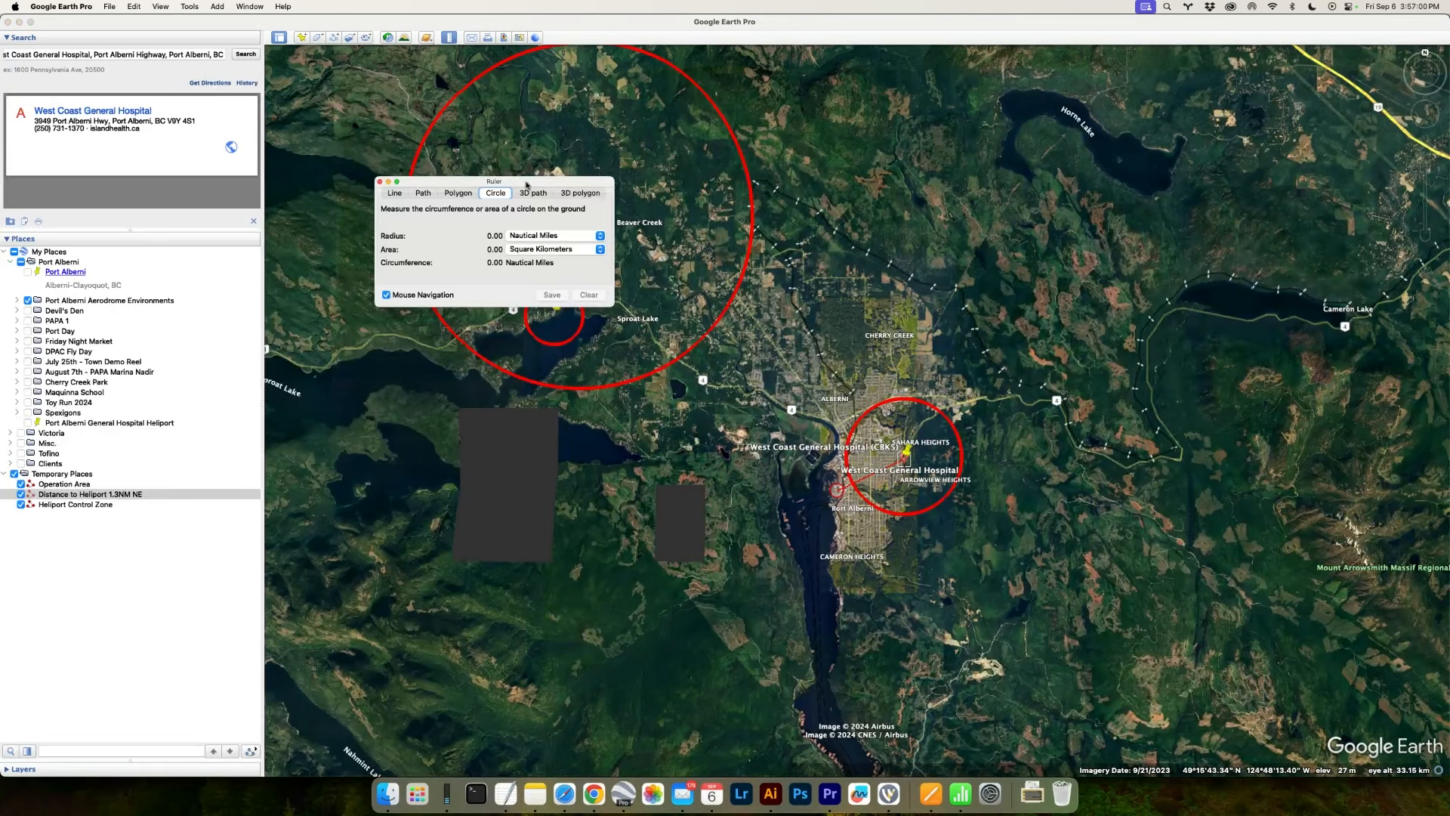
left_click(394, 194)
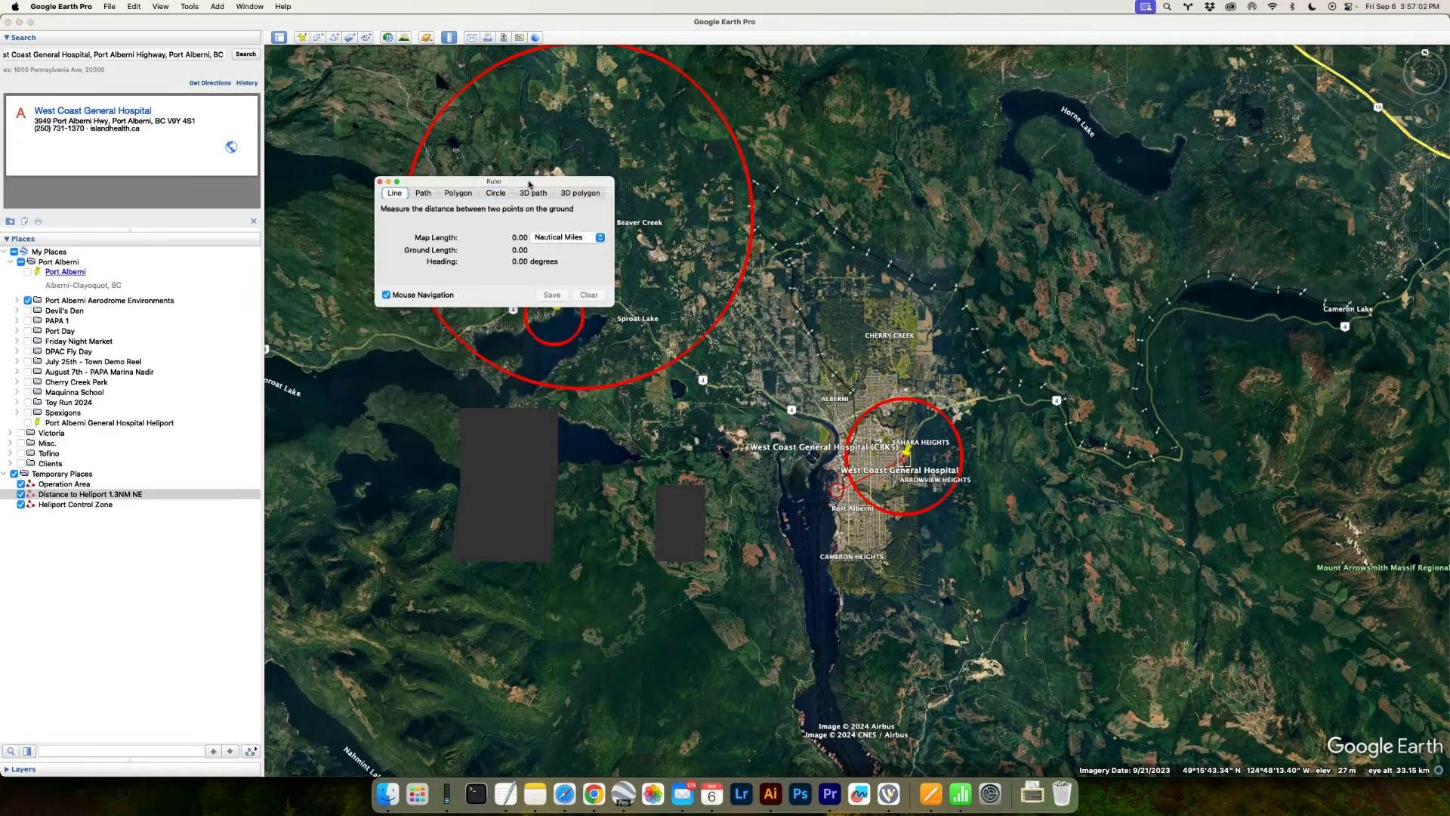
left_click_drag(530, 183, 410, 343)
left_click(436, 395)
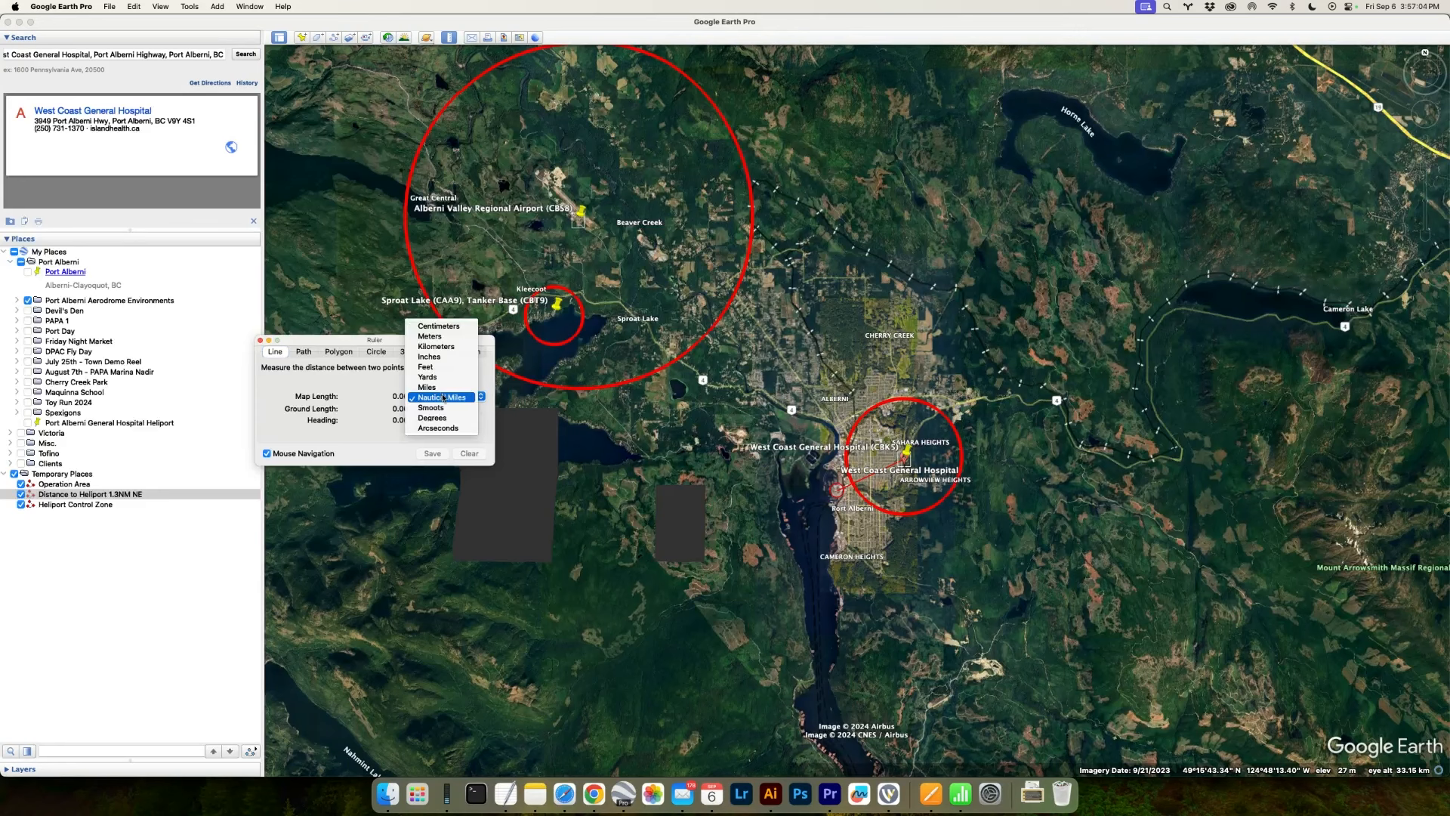
left_click(444, 397)
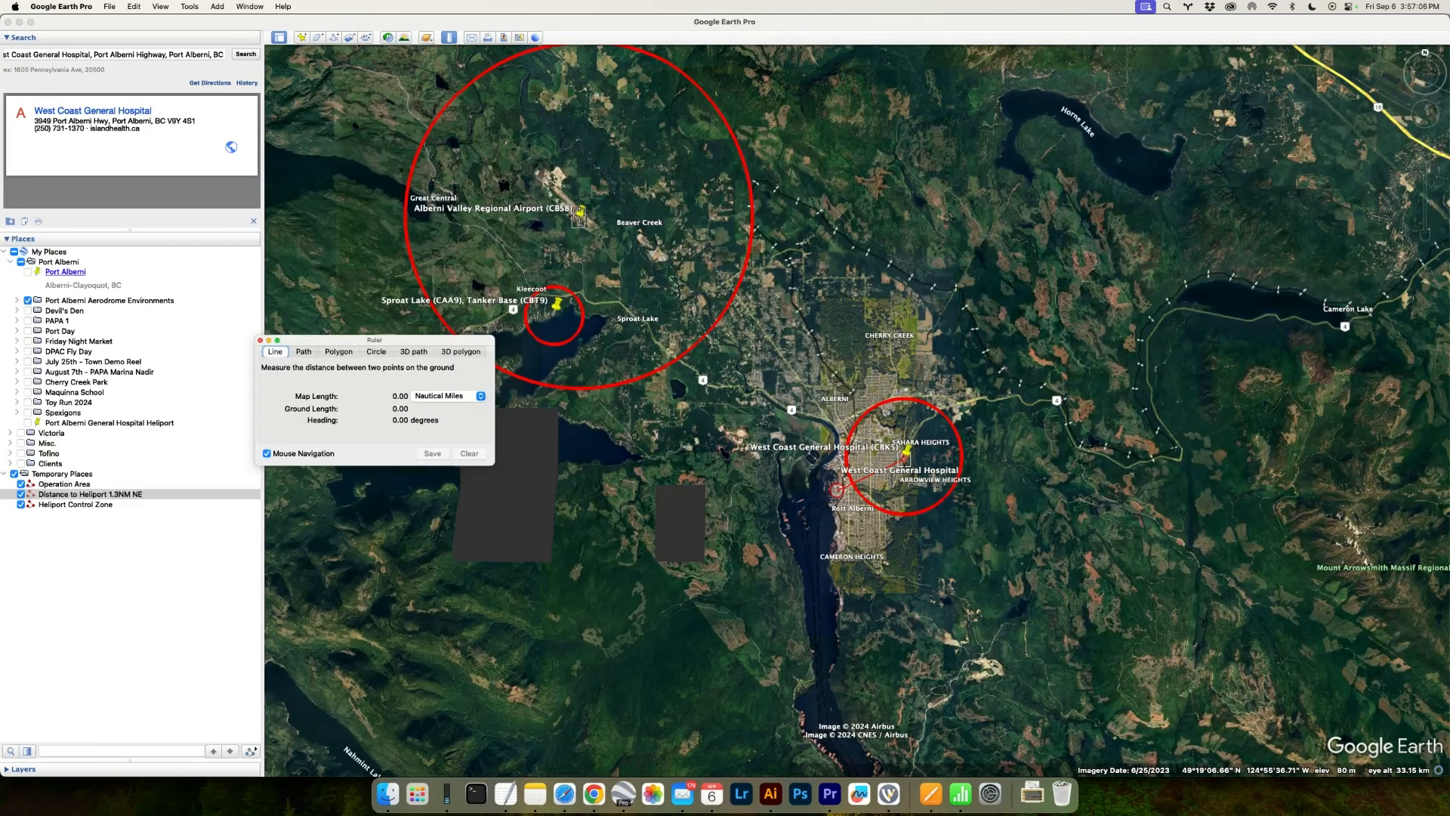
left_click(578, 217)
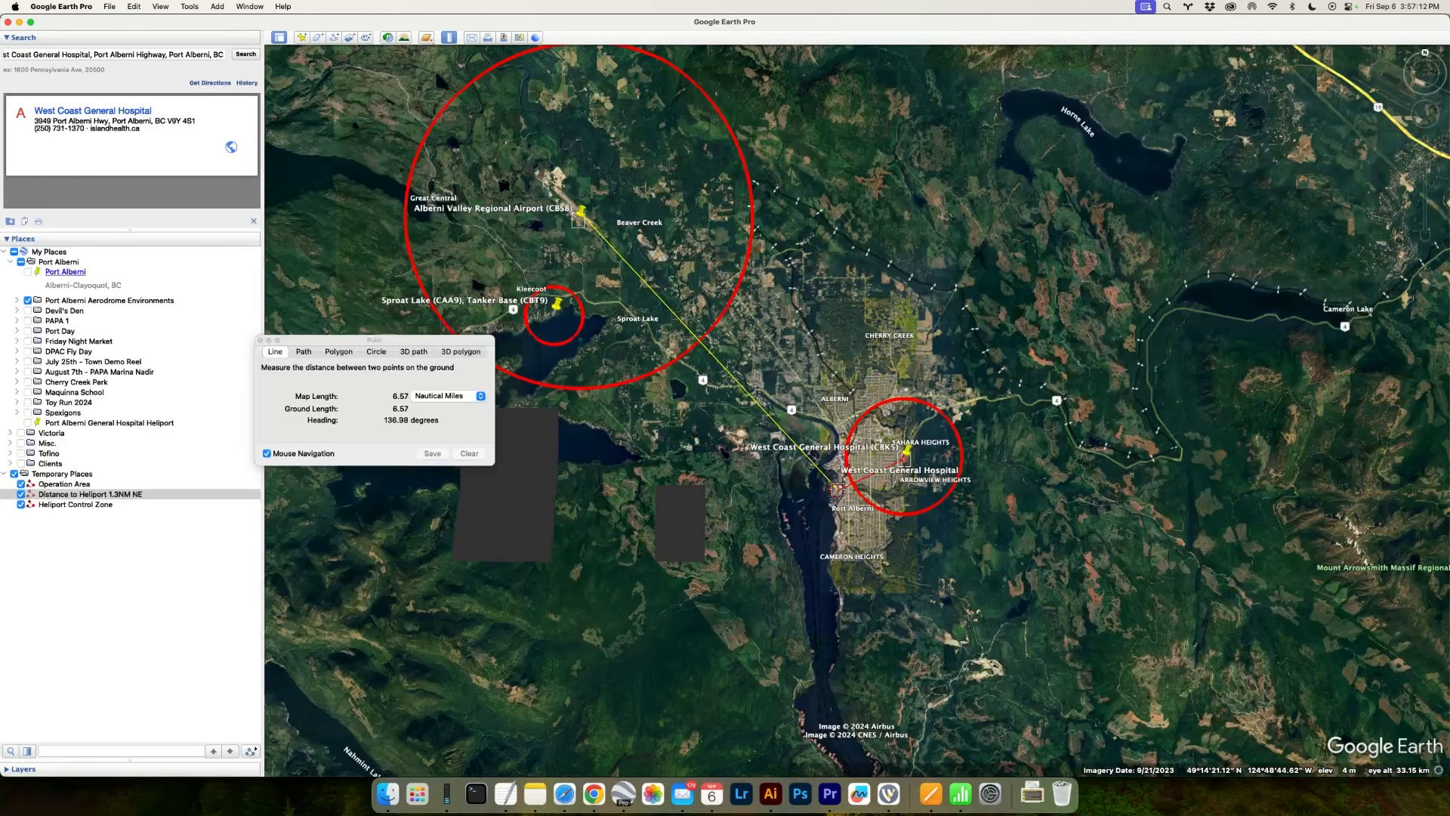
left_click(839, 493)
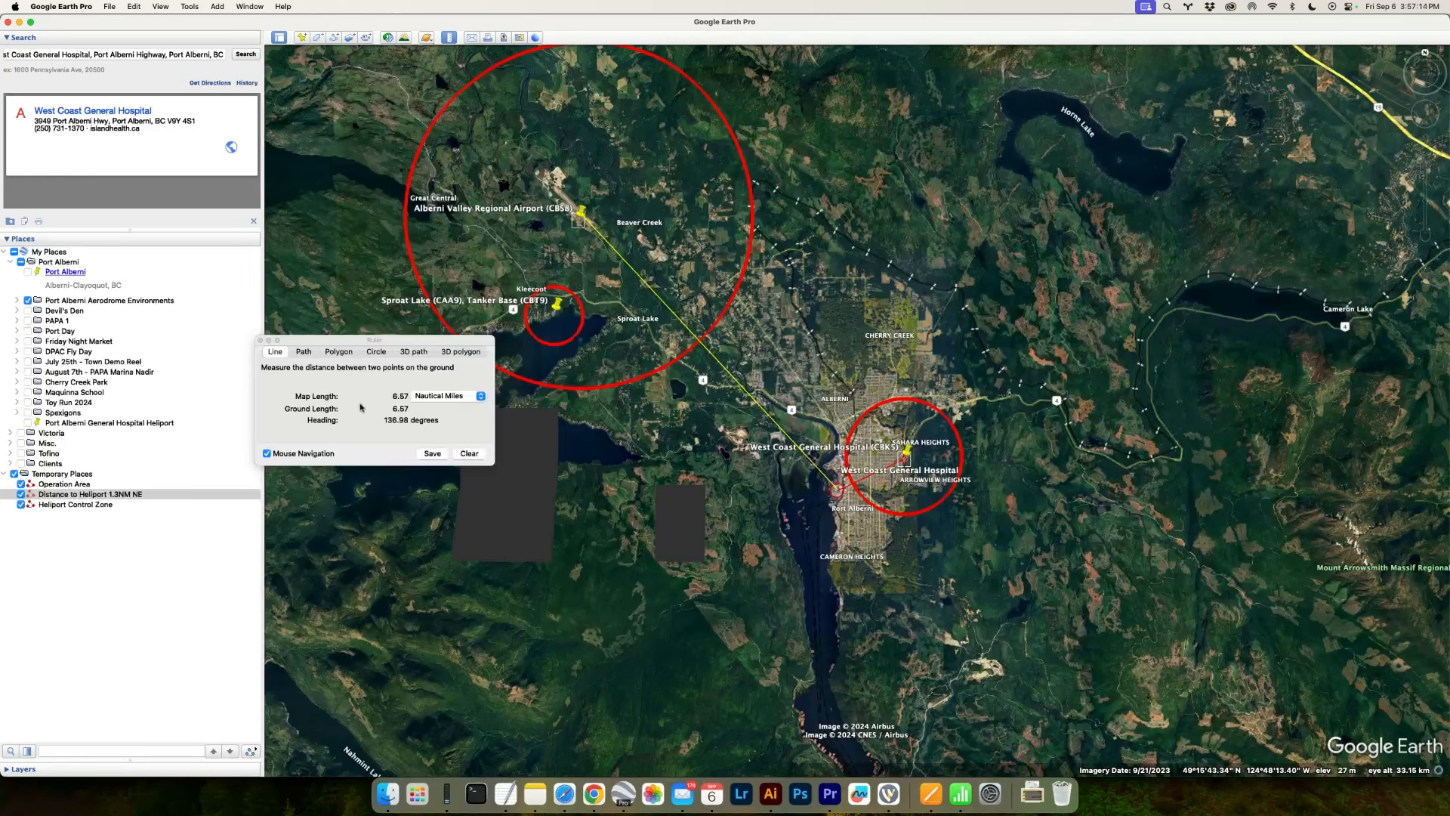
- Save the measured line as a path named "Airtport Control Zone 6.5NM NW", with its length shown in nautical miles
left_click_drag(427, 344, 524, 378)
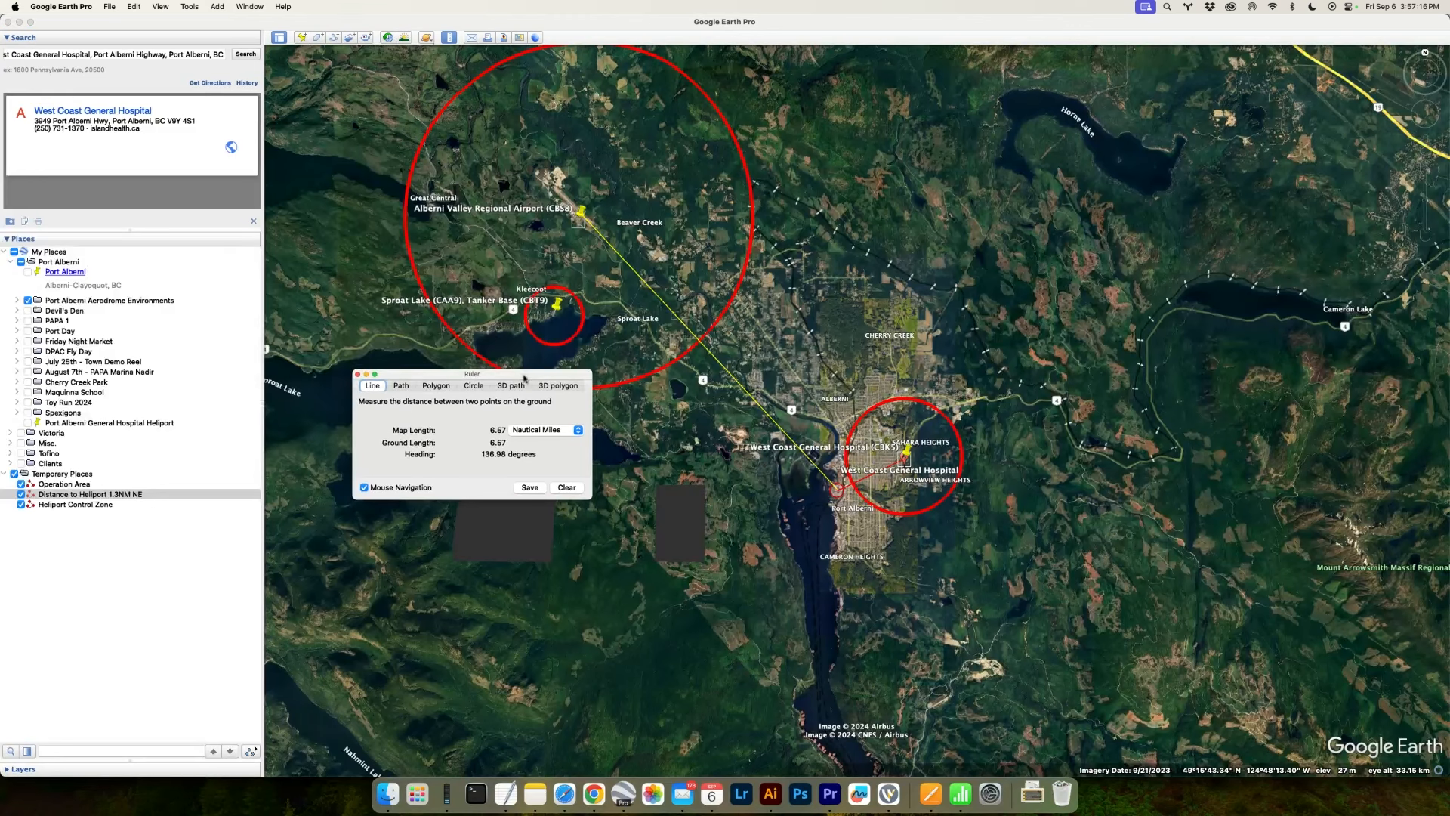
left_click(529, 487)
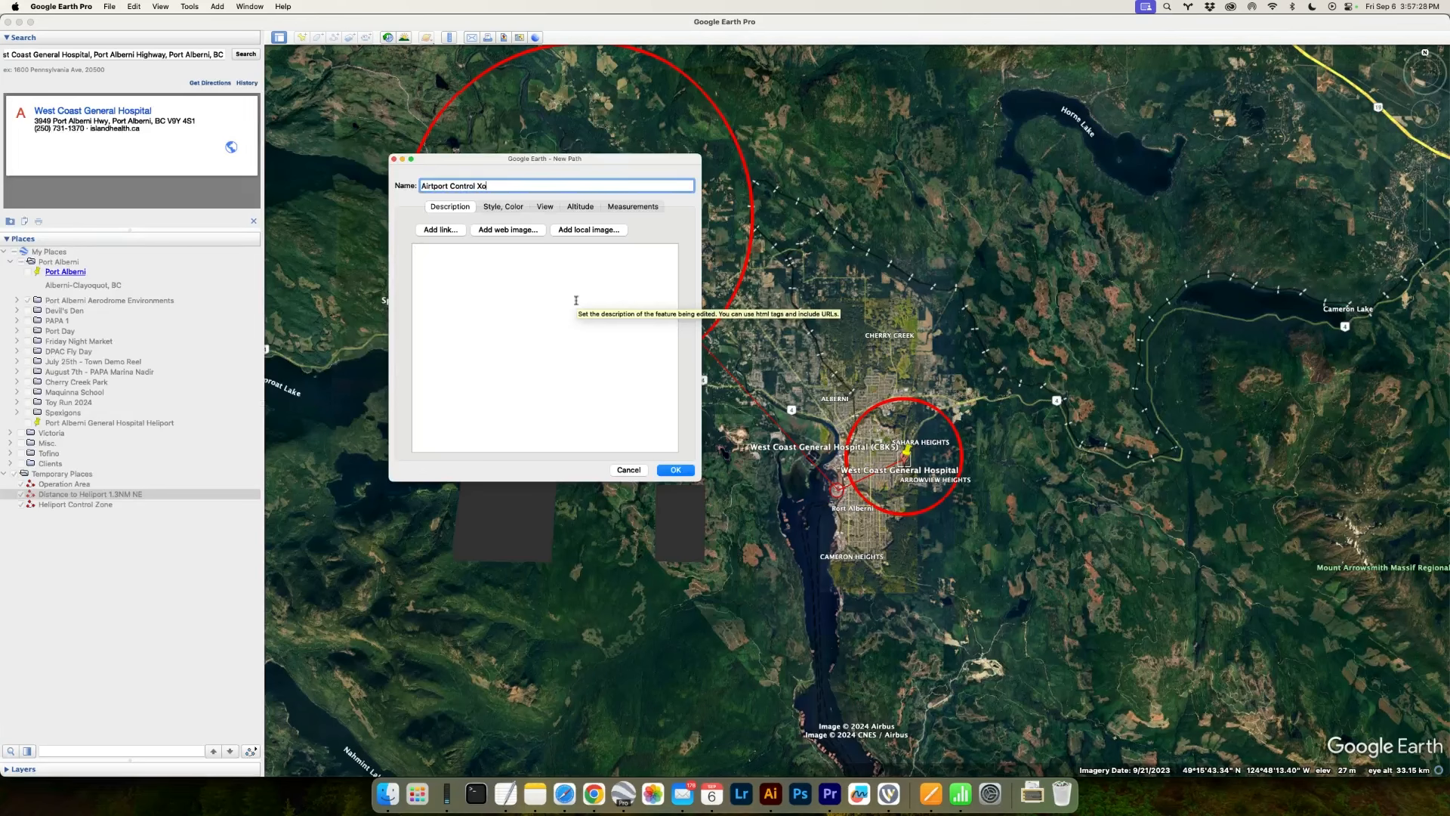
type("ne")
left_click(633, 207)
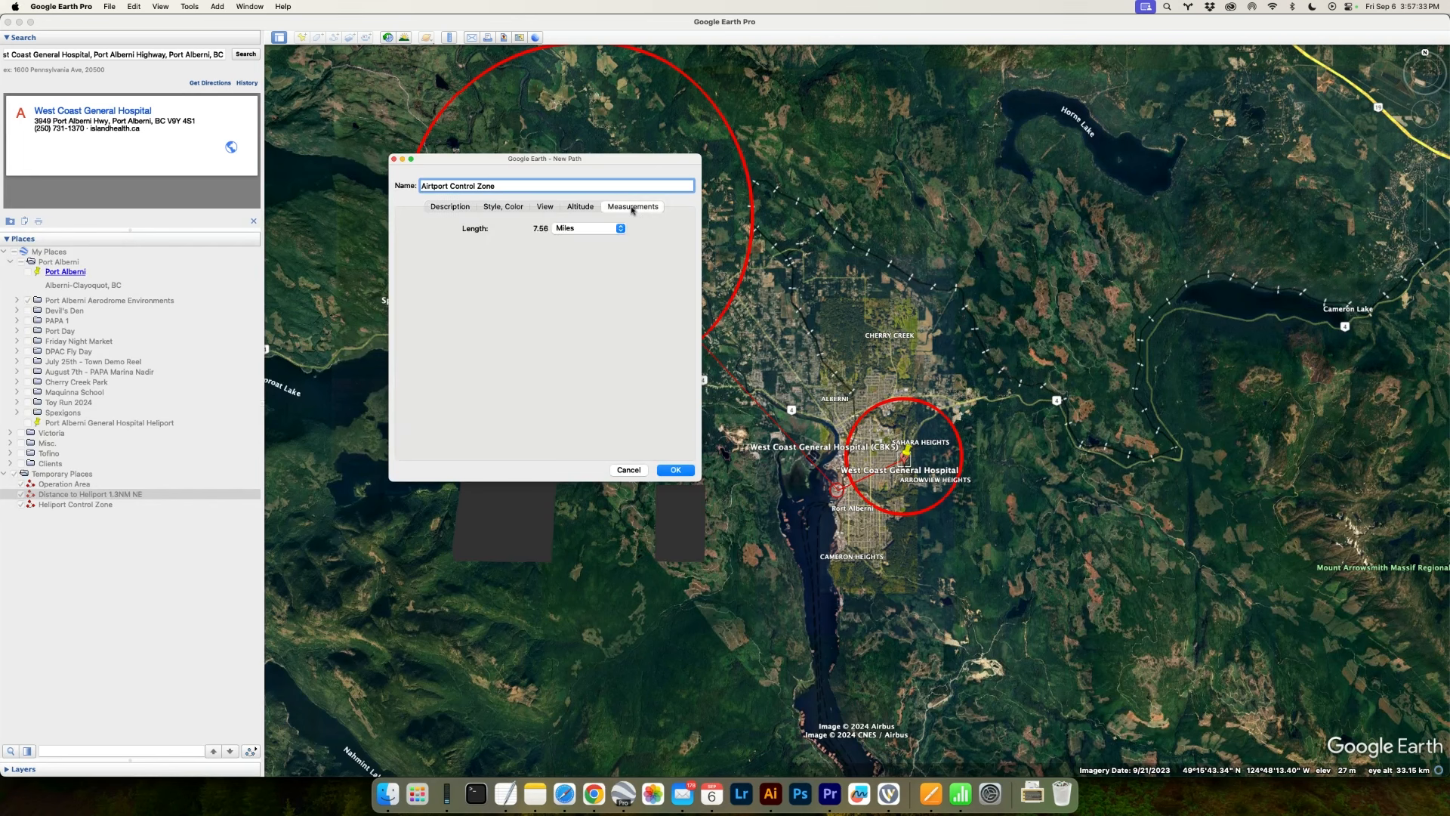
left_click(593, 234)
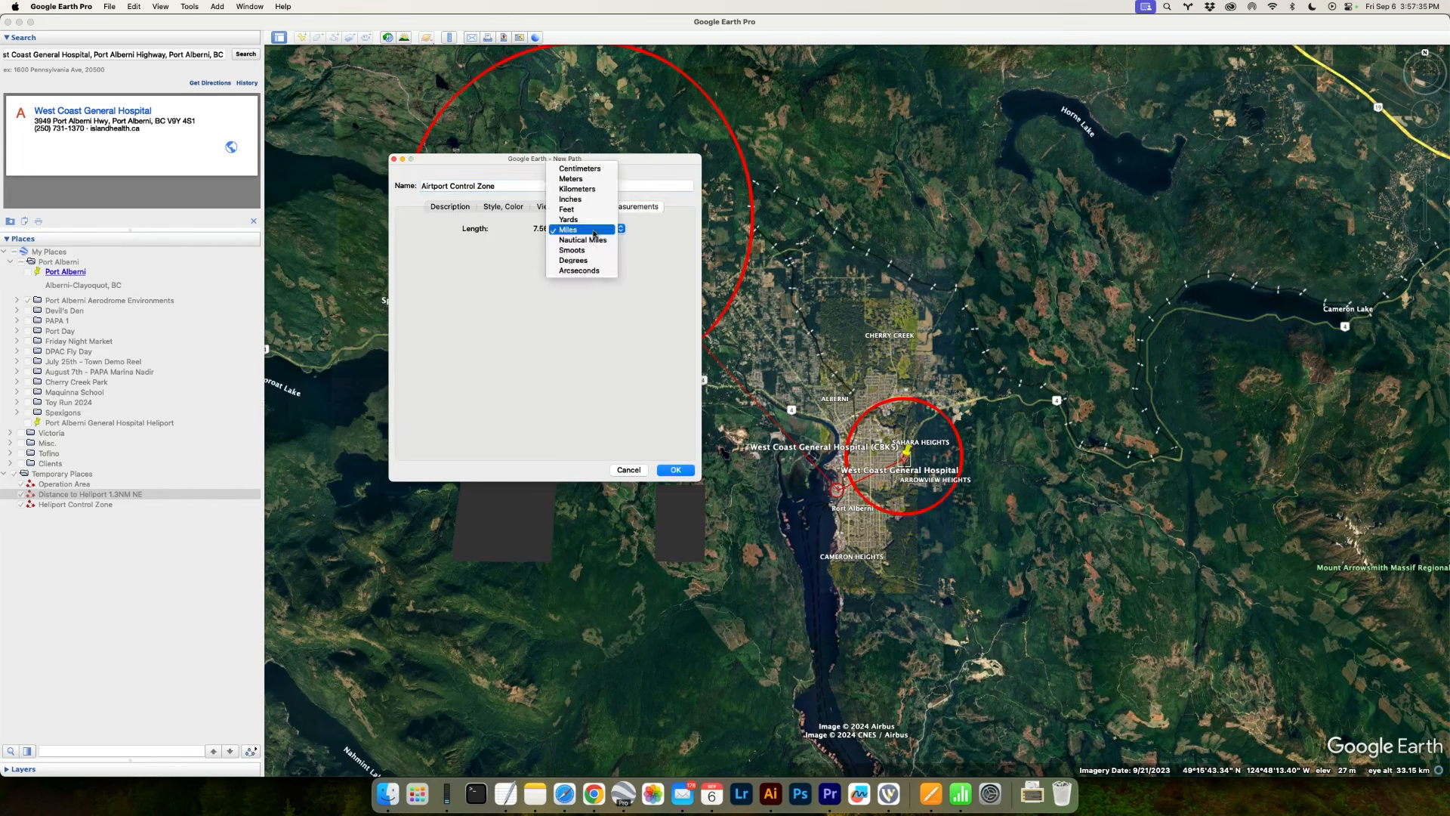
left_click(595, 239)
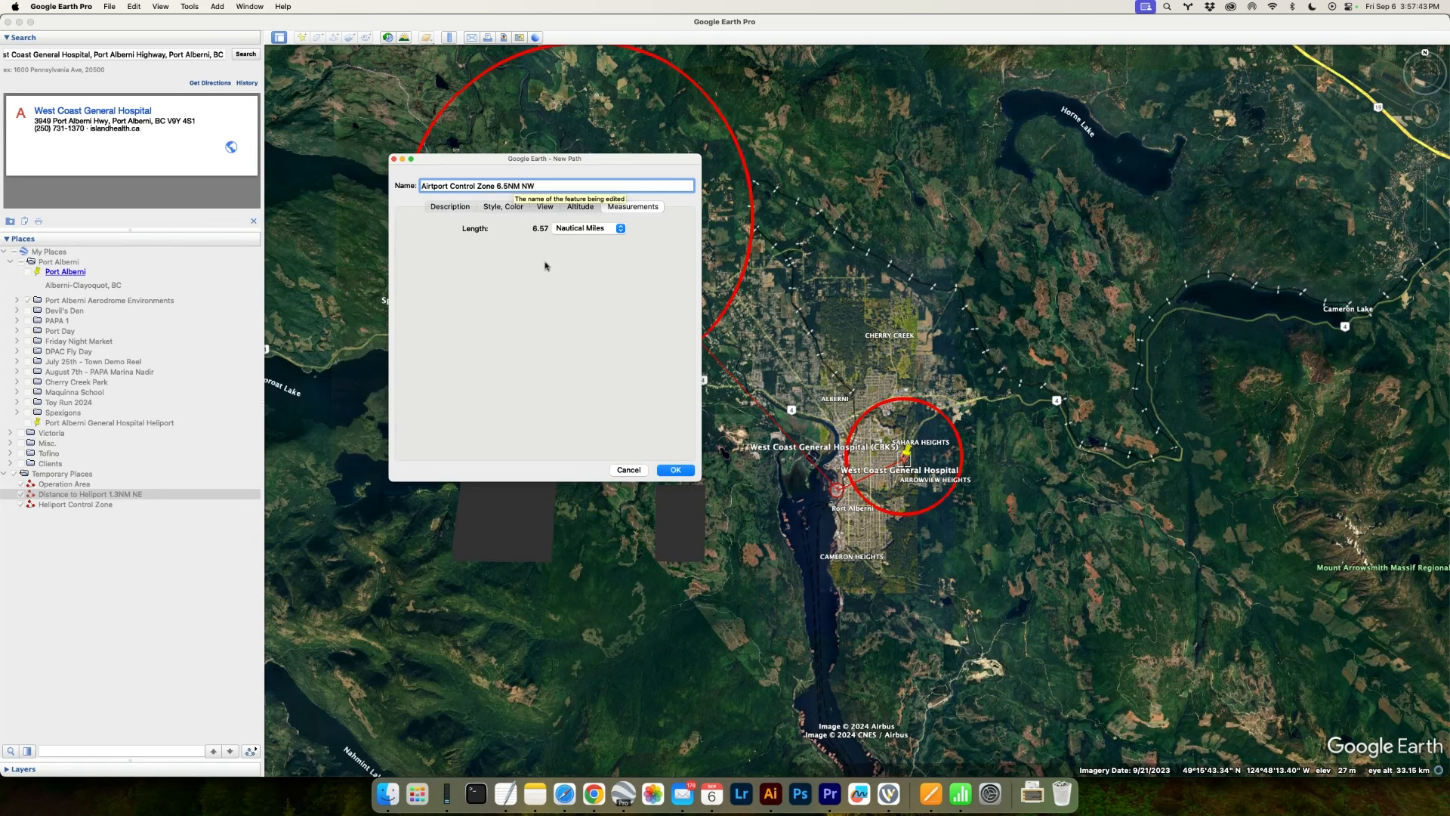
left_click(677, 470)
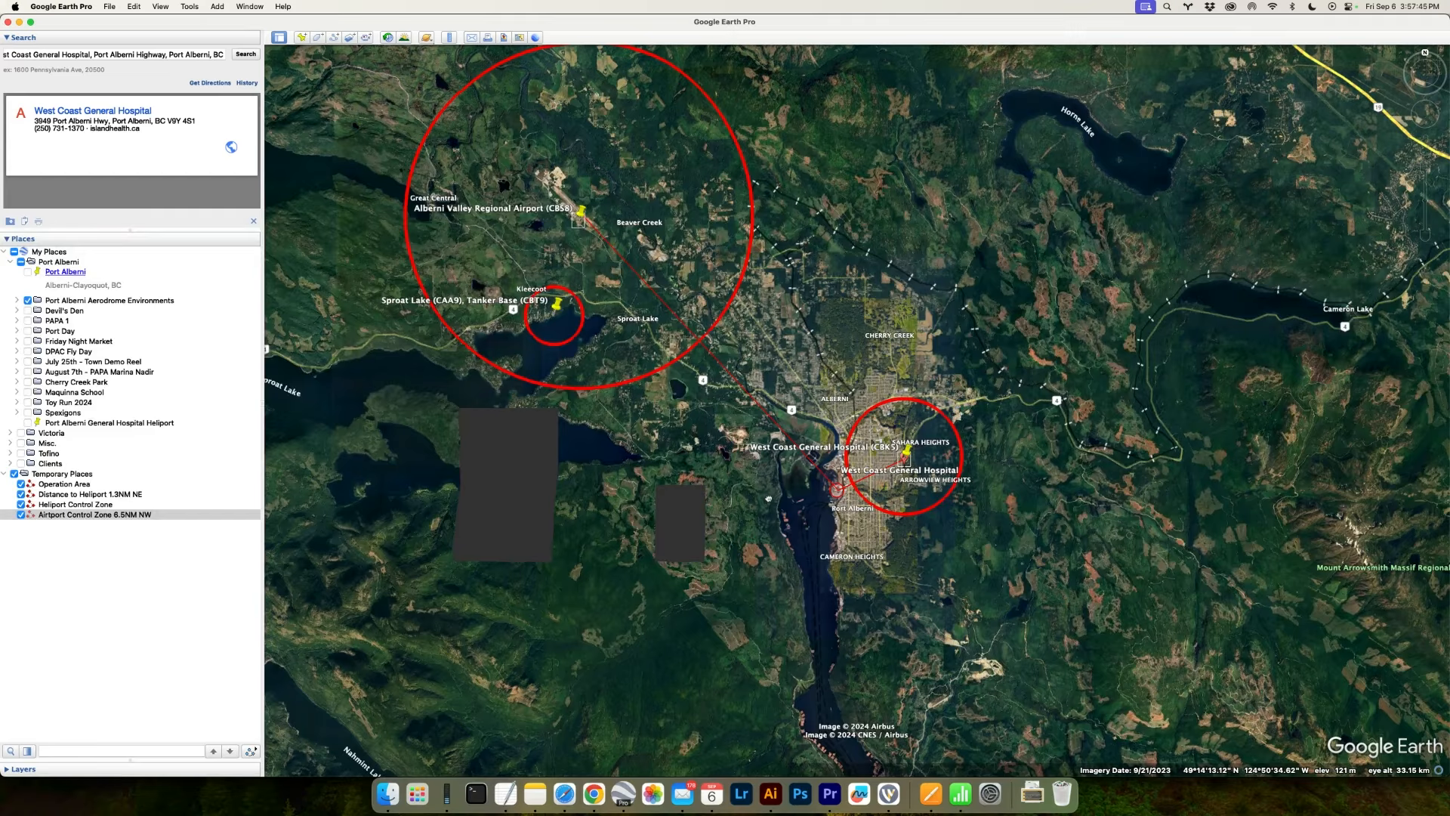
- Examine the Operation Area circle up close, including where the airport and heliport distance lines end inside it
left_click_drag(809, 479, 773, 508)
scroll(774, 509, "down", 3)
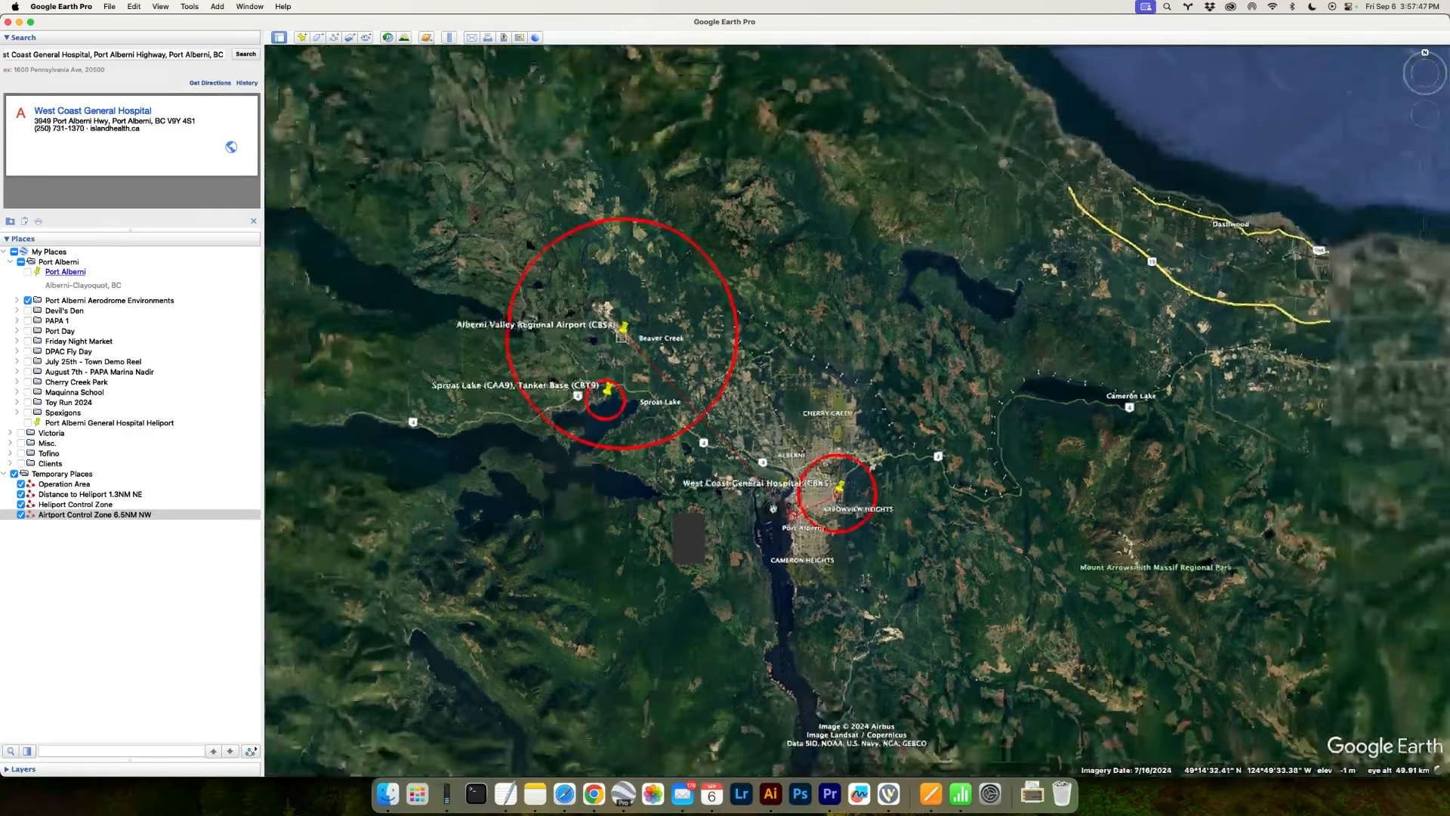
scroll(776, 505, "up", 6)
scroll(777, 505, "up", 6)
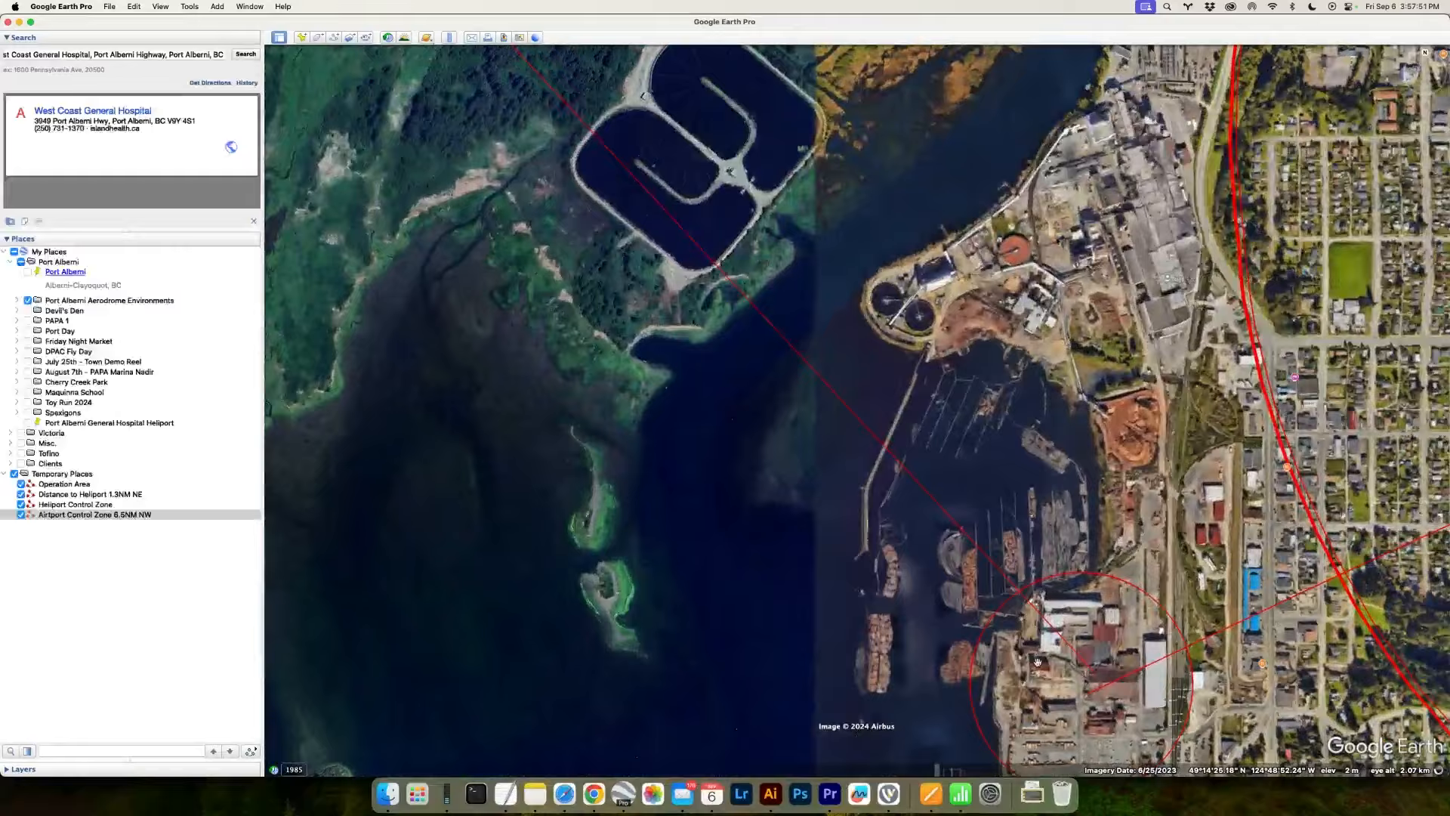
left_click_drag(1038, 662, 594, 357)
scroll(594, 357, "up", 4)
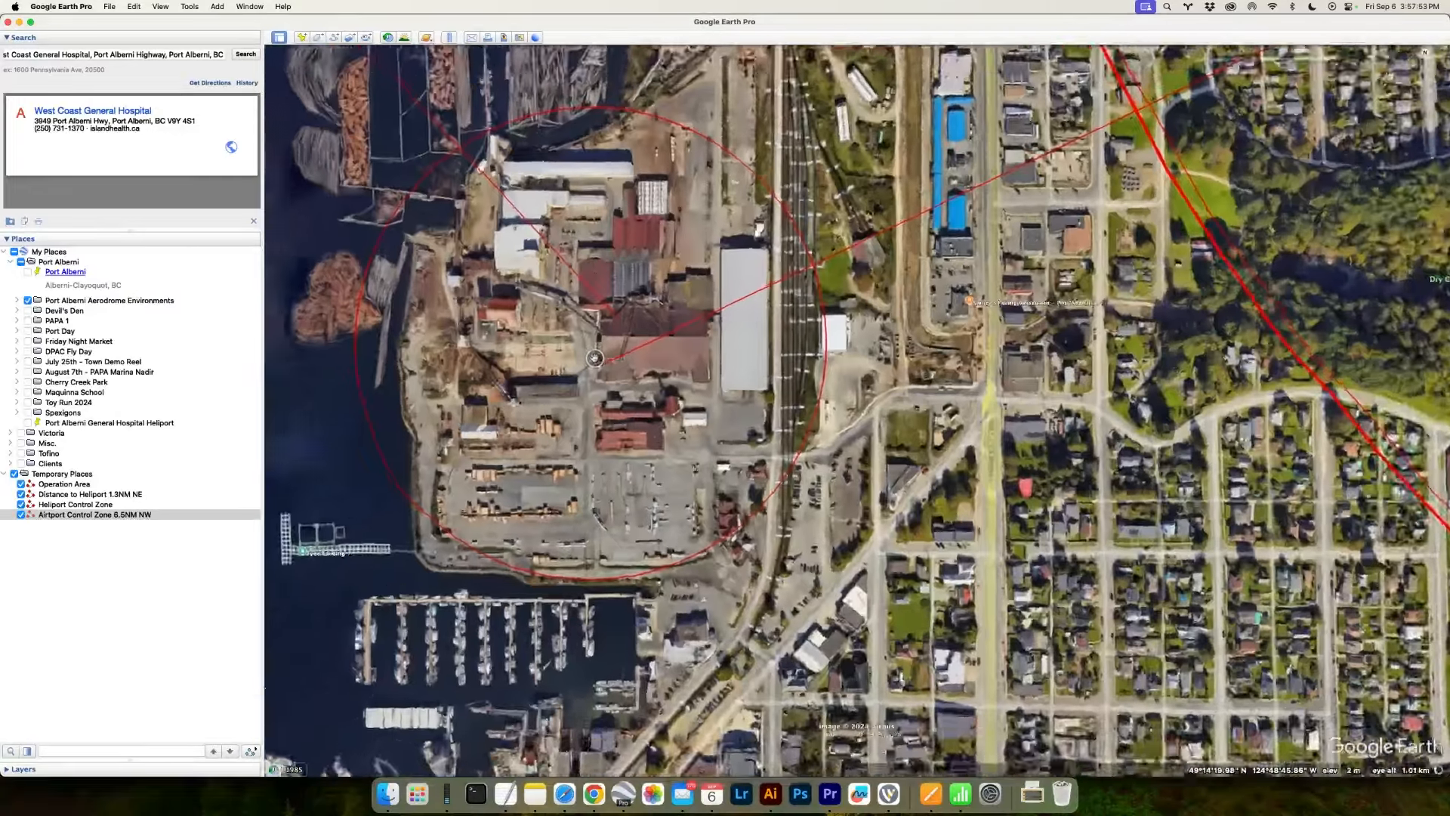